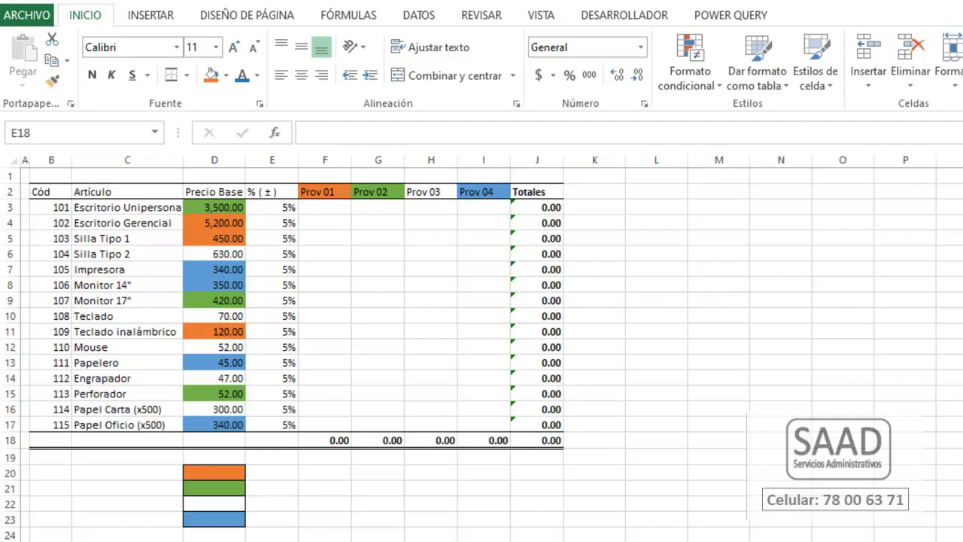
- Check the totals row and D3's price, then select the whole table B2:J17 including headers
key("shift+Right")
key("shift+Right")
key("shift+Right")
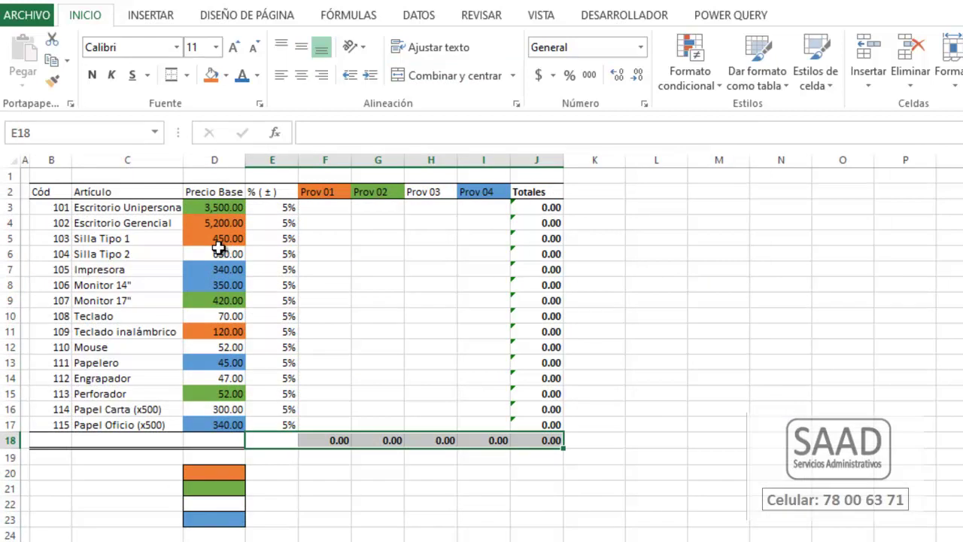
left_click(204, 208)
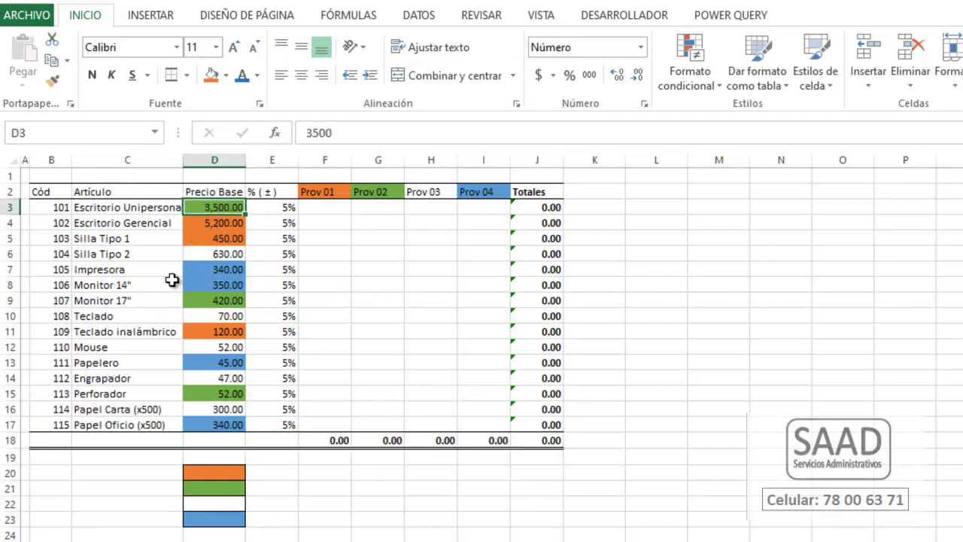
mouse_move(60, 191)
left_mouse_down()
mouse_move(529, 431)
mouse_move(529, 423)
left_mouse_up()
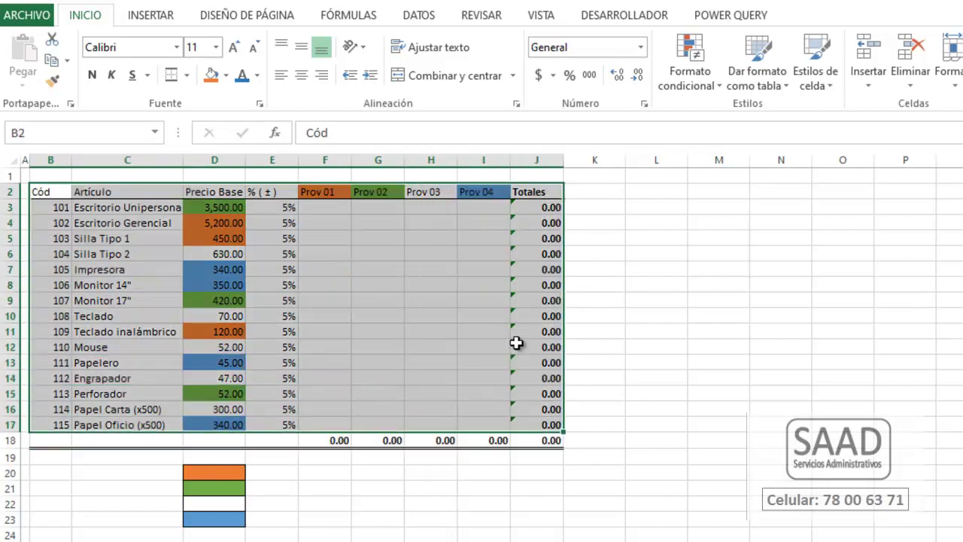
- In Ordenar, sort Precio Base by cell colour with orange cells on top
left_click(416, 16)
left_click(418, 69)
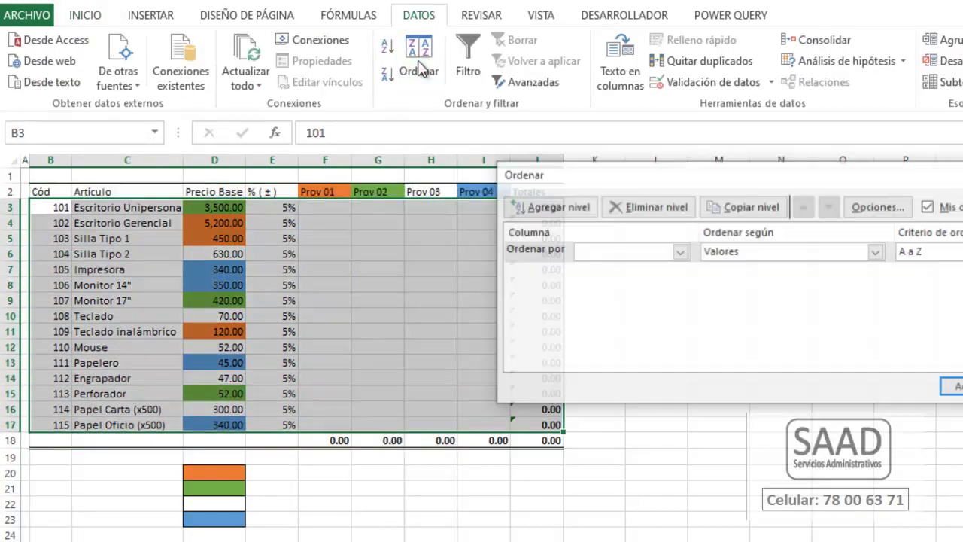
left_click(679, 252)
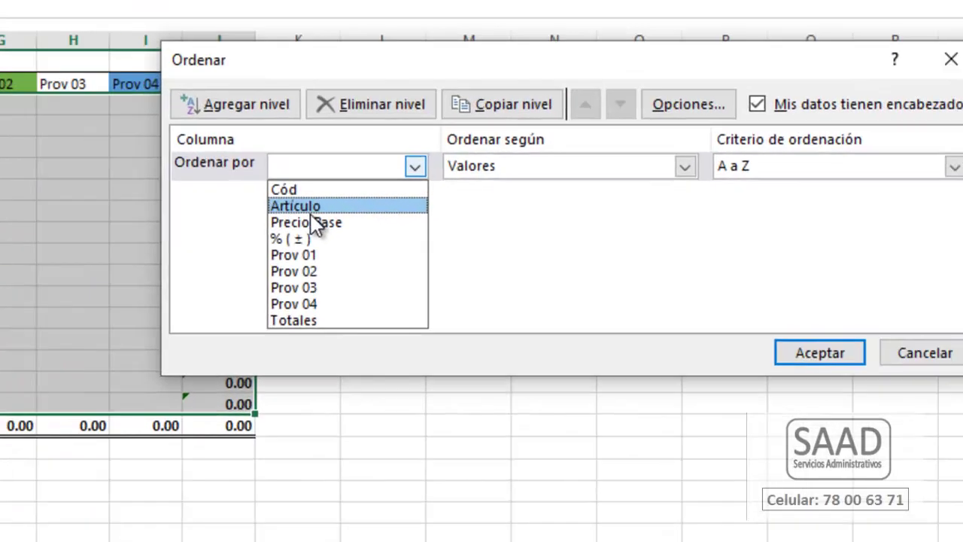
left_click(313, 222)
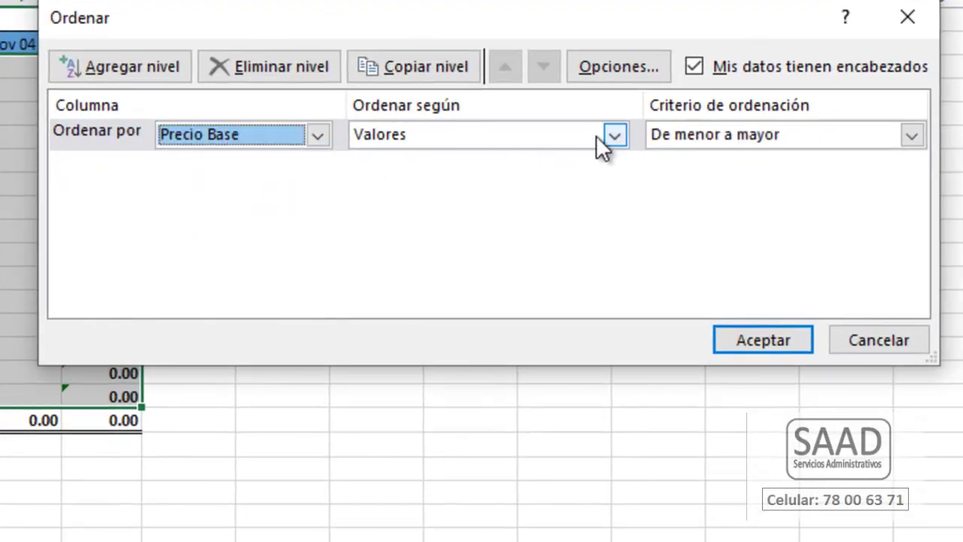
left_click(615, 135)
left_click(456, 183)
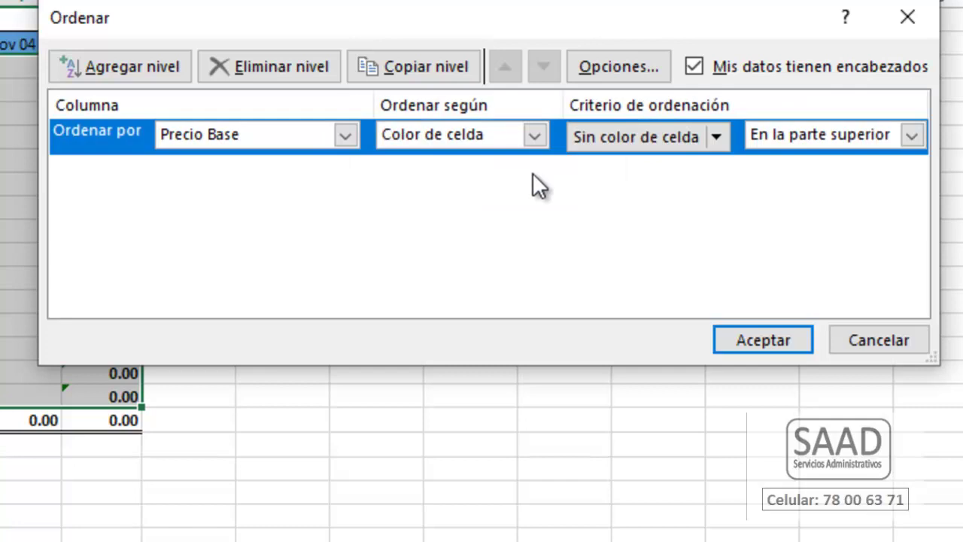
left_click(716, 136)
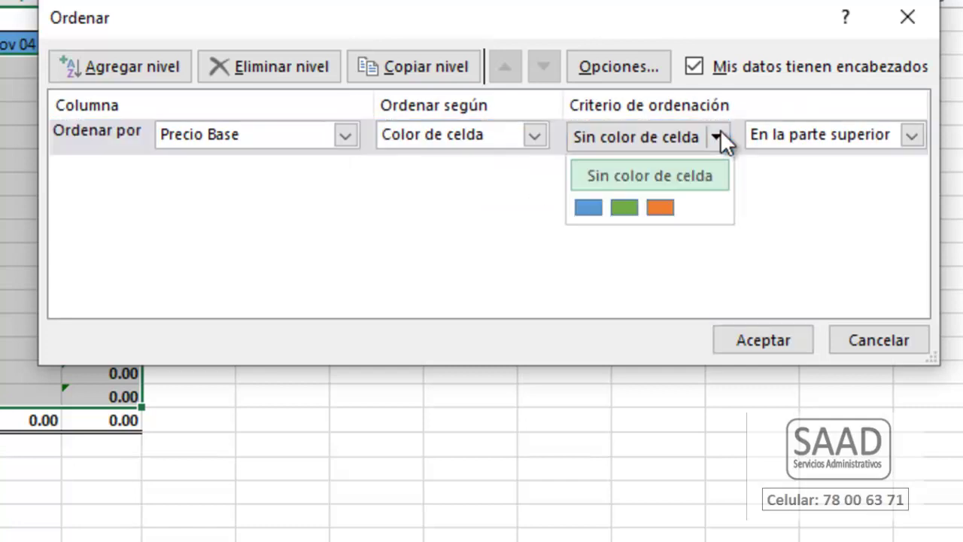
left_click(659, 207)
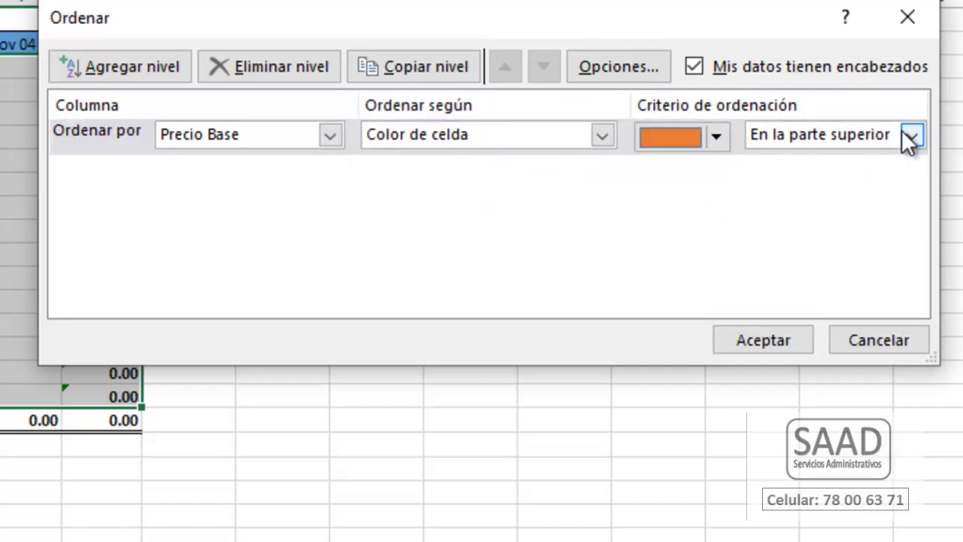
- Add a second Precio Base cell-colour level placing green cells next
left_click(154, 76)
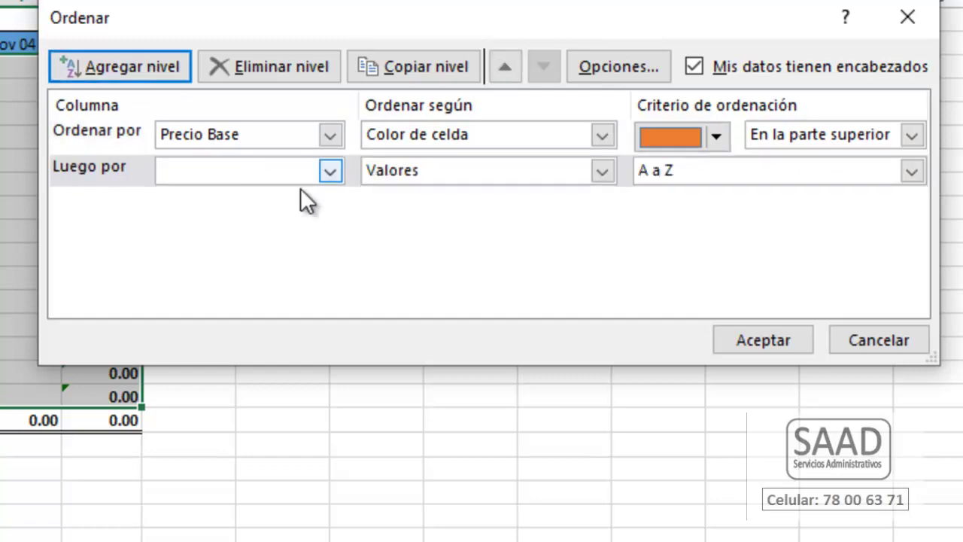
left_click(329, 172)
left_click(211, 232)
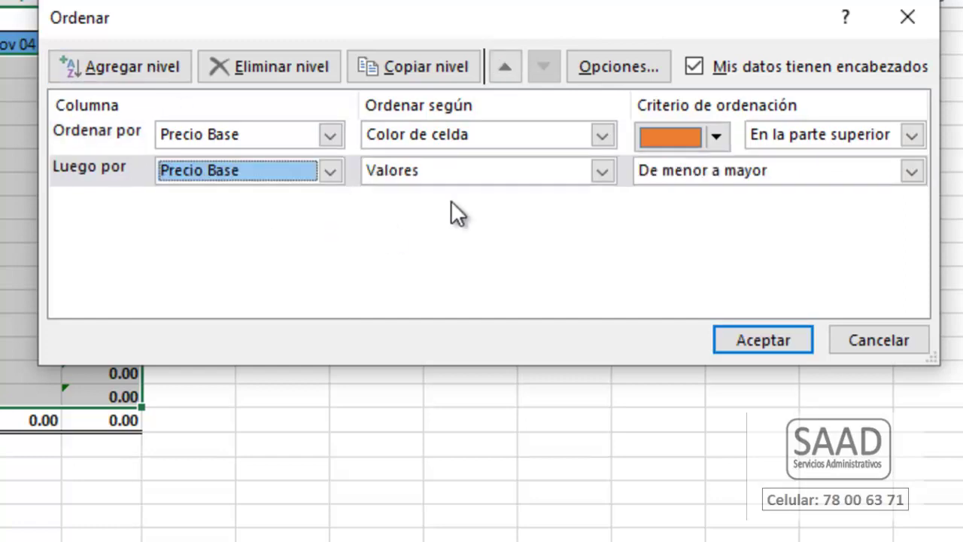
left_click(602, 173)
left_click(557, 215)
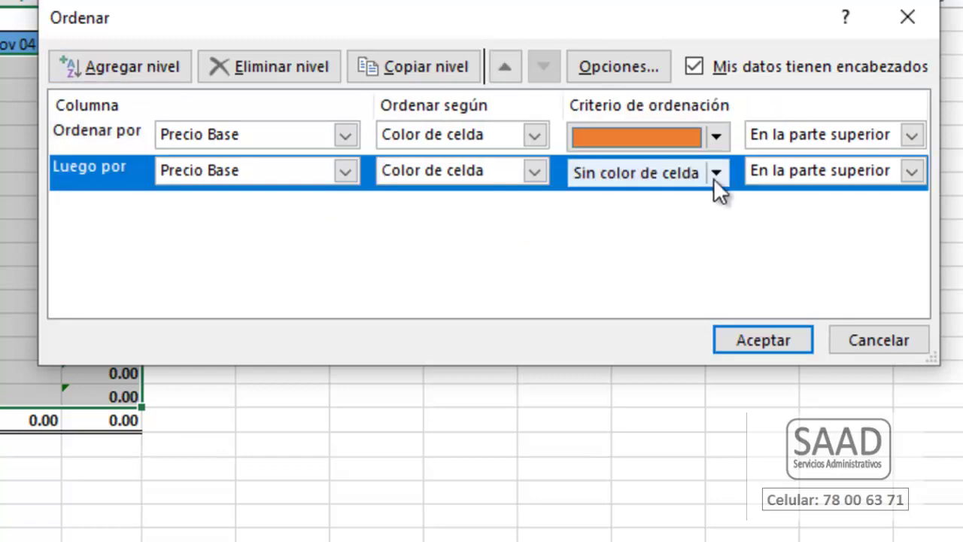
left_click(713, 175)
left_click(621, 243)
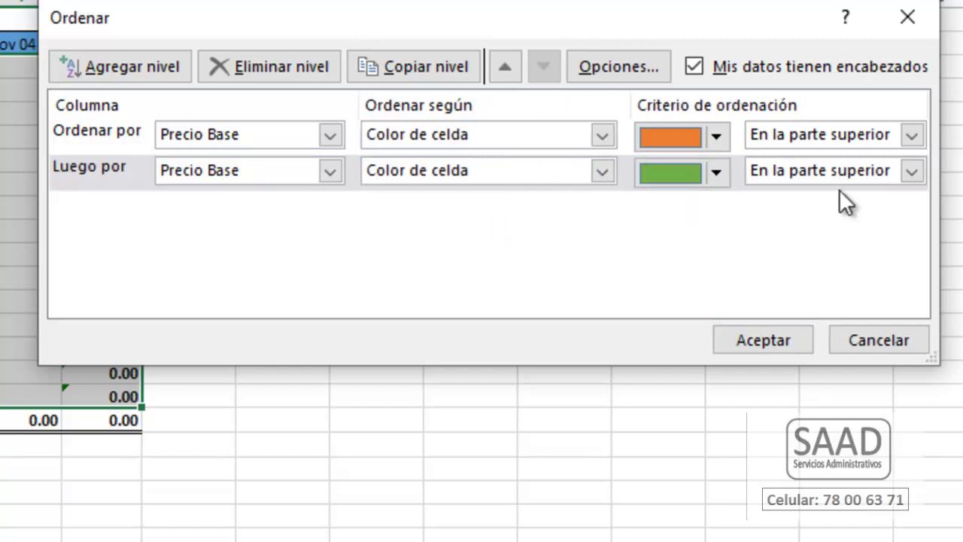
- Add a third Precio Base level sending blue cells to the bottom, and apply the sort
left_click(111, 65)
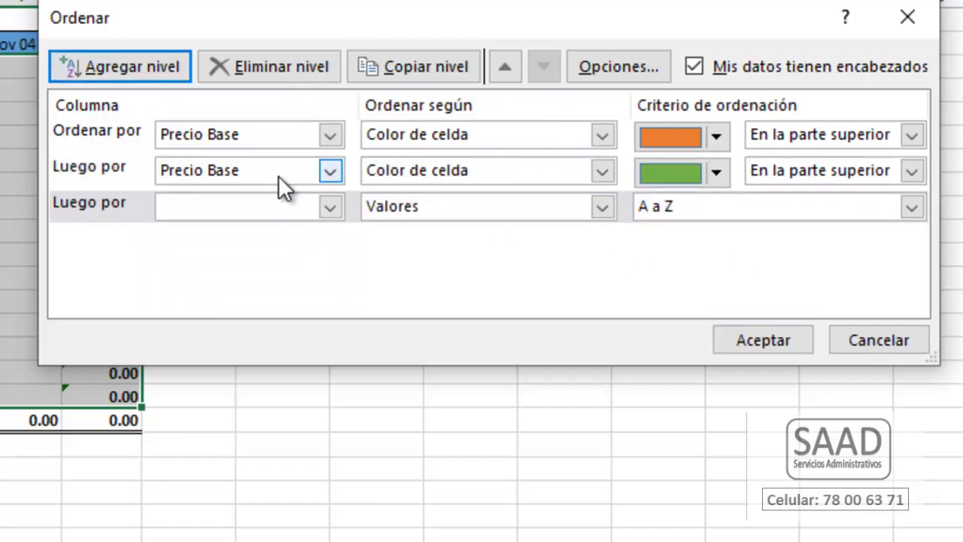
left_click(328, 207)
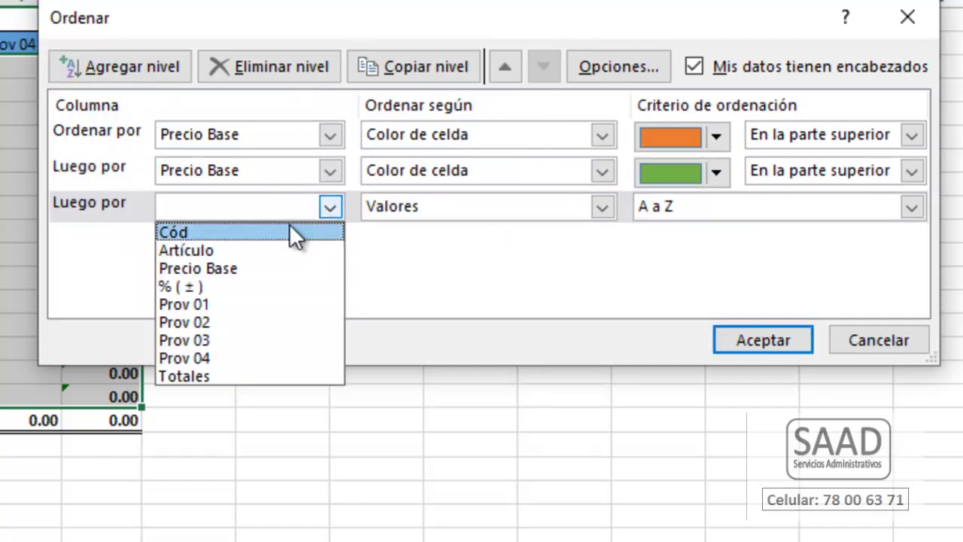
left_click(240, 264)
left_click(600, 207)
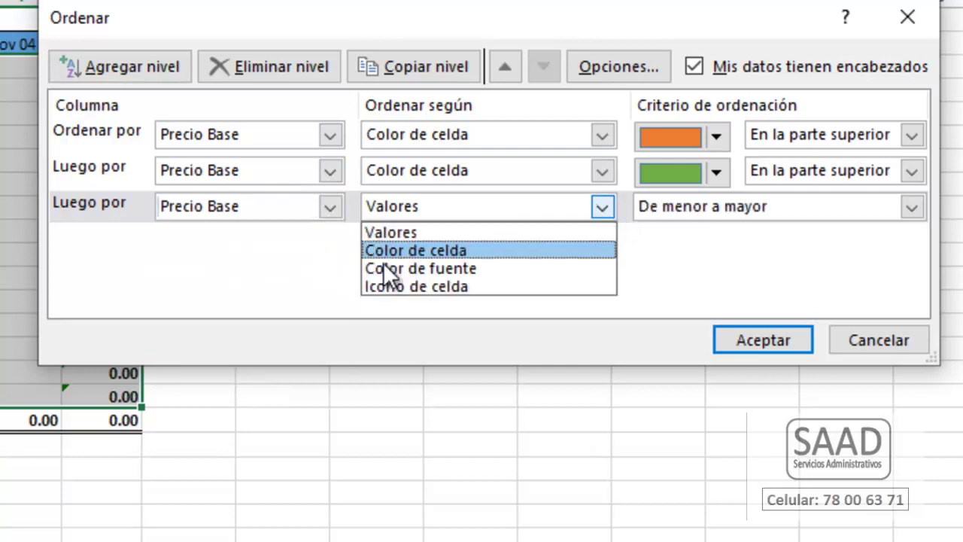
left_click(399, 248)
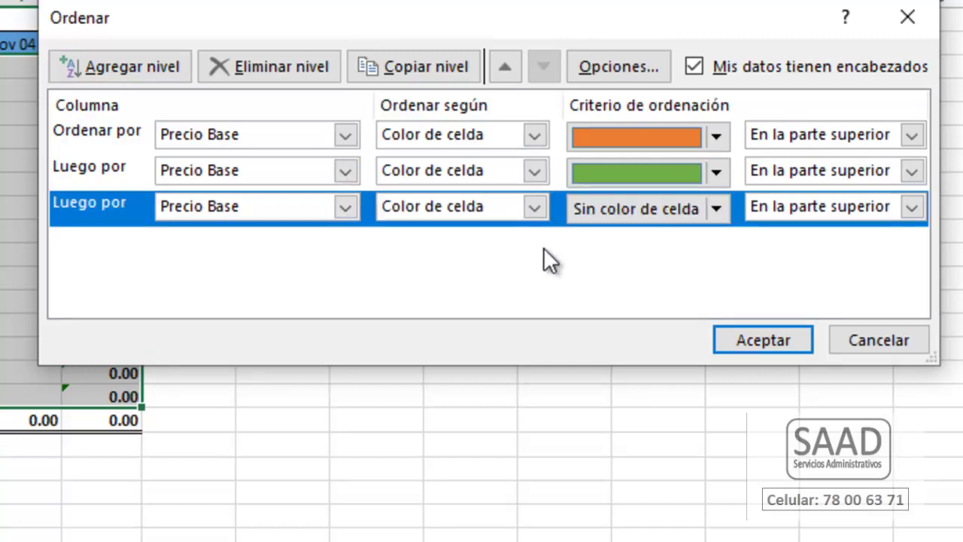
left_click(712, 210)
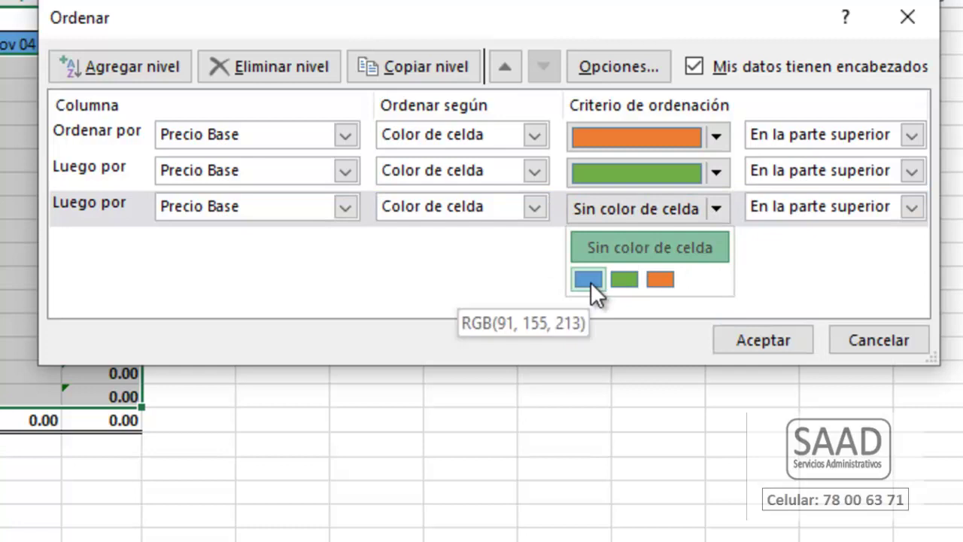
left_click(588, 279)
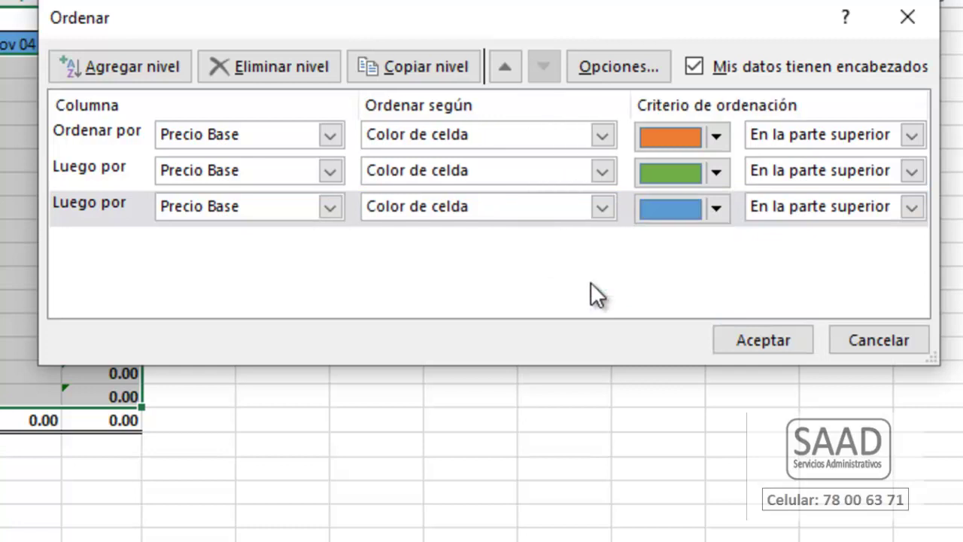
left_click(721, 212)
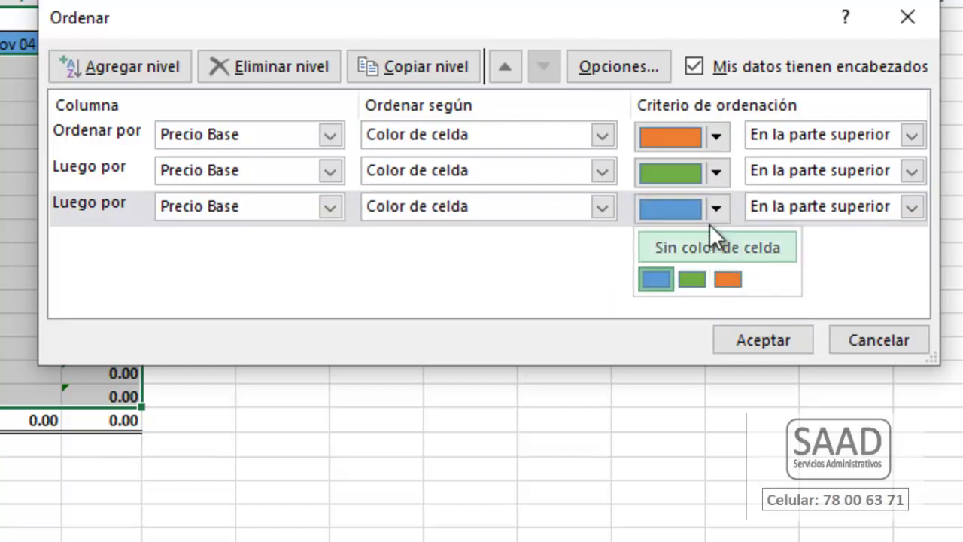
left_click(910, 205)
left_click(909, 208)
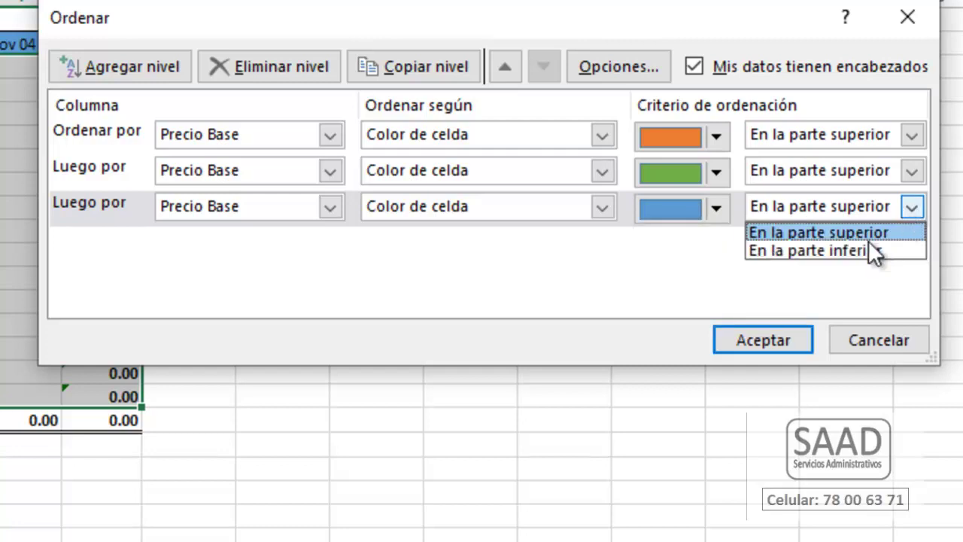
left_click(848, 251)
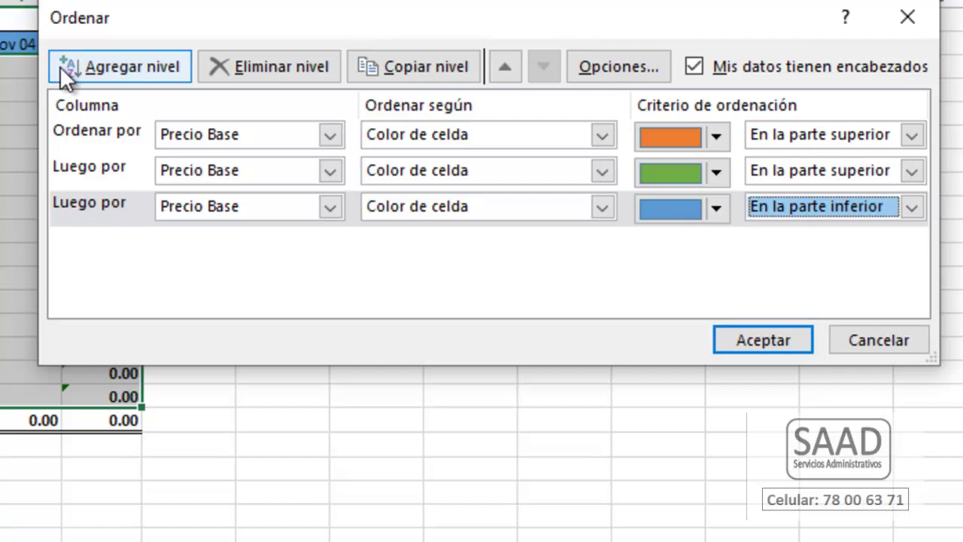
left_click(753, 336)
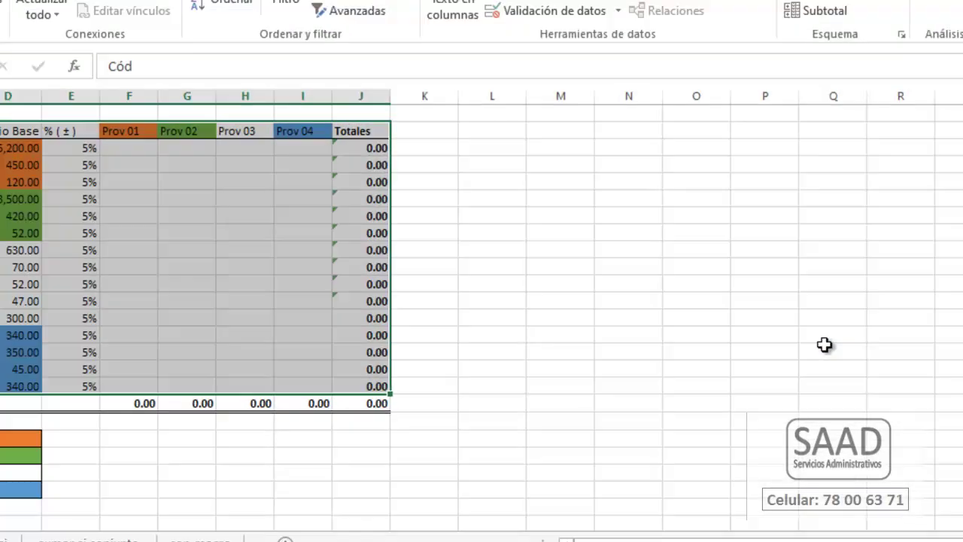
- Link F3 to the base price with =D3 to start the Prov 01 column
left_click(292, 189)
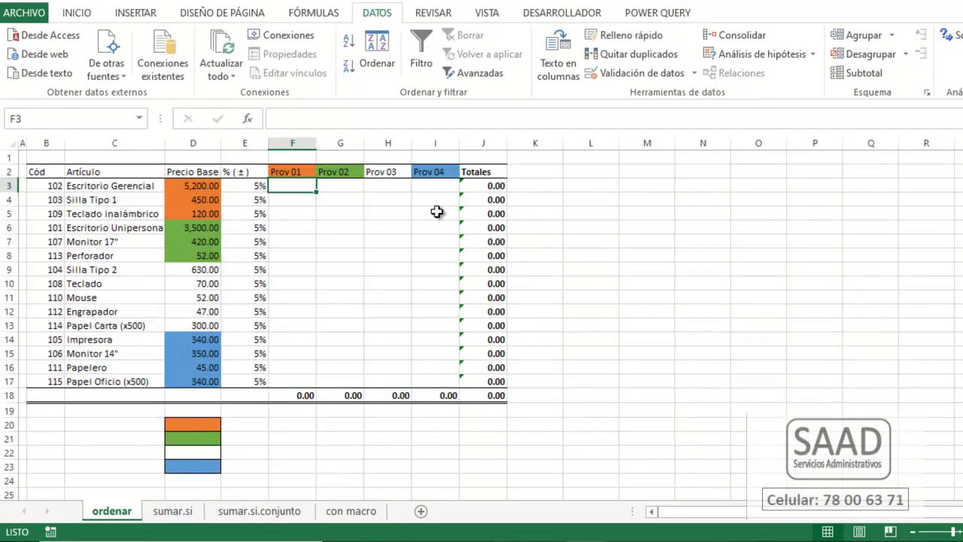
type("=SU")
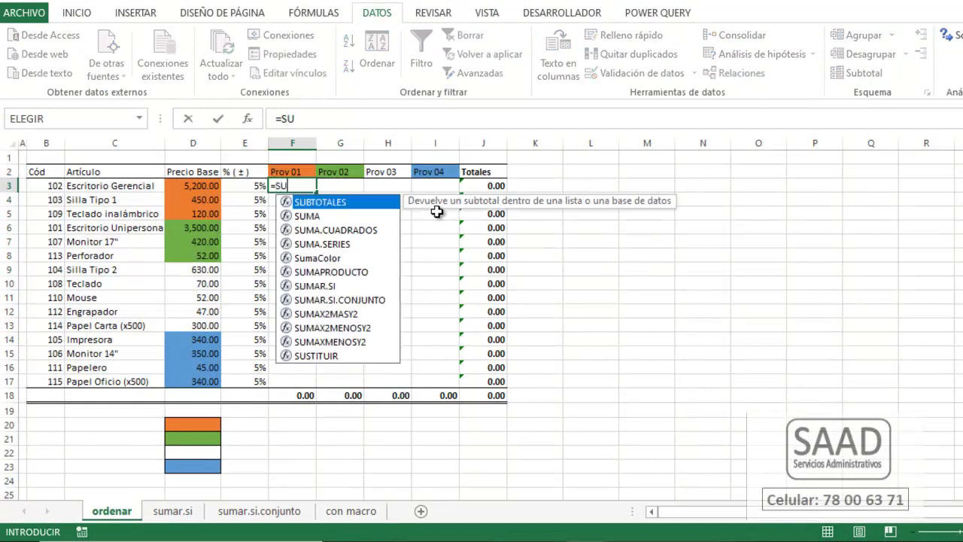
type("MA")
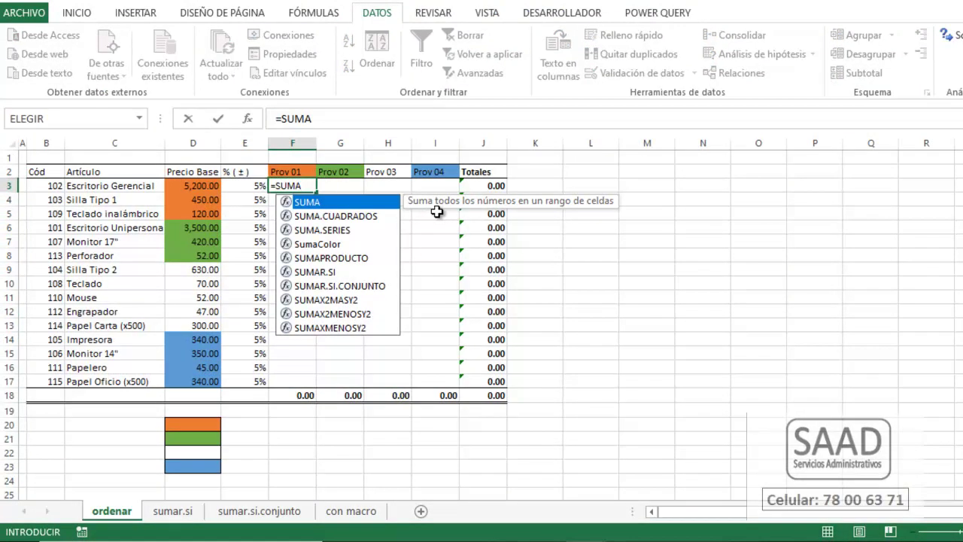
key("Escape")
key("Escape")
type("=")
key("Left")
key("Left")
key("Return")
key("Up")
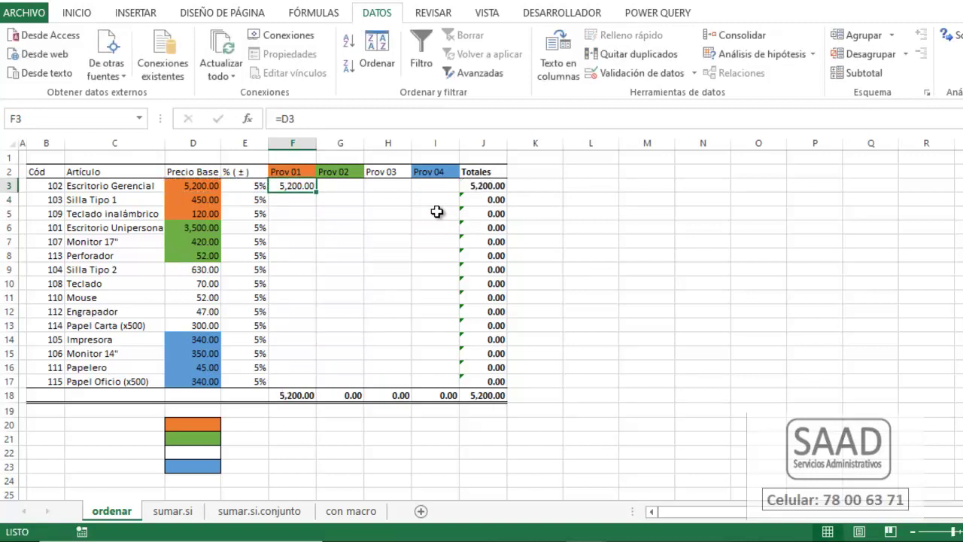
key("shift+Down")
key("shift+Down")
- Undo the fill-down and paste only F3's formula into F4:F5
key("shift+Down")
key("shift+Up")
key("ctrl+j")
key("ctrl+z")
key("shift+Up")
key("shift+Up")
key("ctrl+c")
key("Down")
key("shift+Down")
key("alt+o")
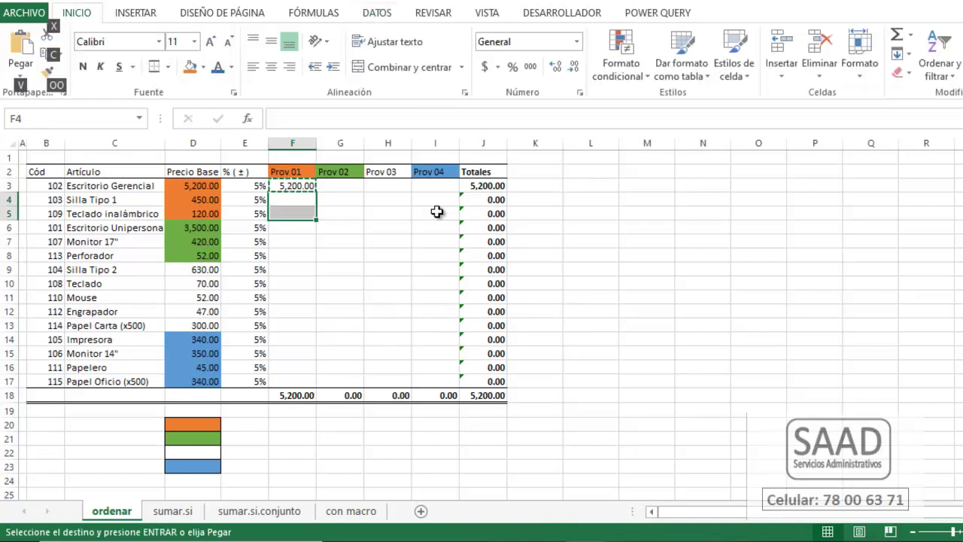
key("v")
key("e")
key("Return")
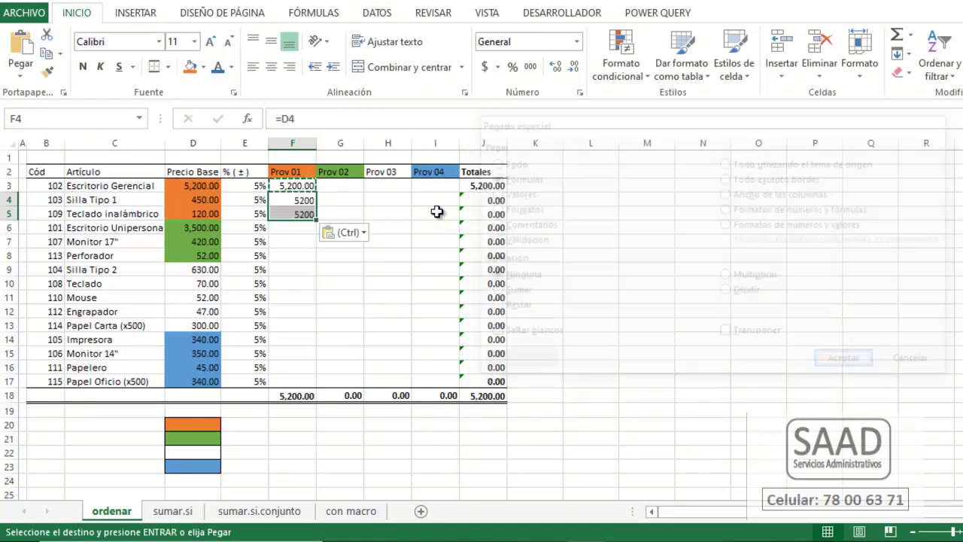
key("Escape")
- Enter =D6 in G6 and fill it down to G8 for the green items
key("Down")
key("Down")
key("Right")
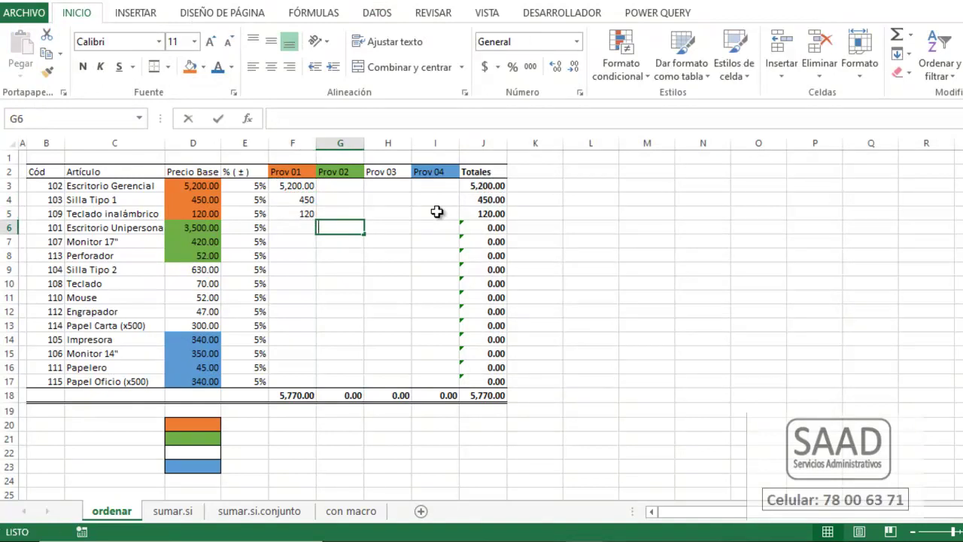
type("=")
key("Left")
key("Left")
key("Left")
key("ctrl+Return")
key("shift+Down")
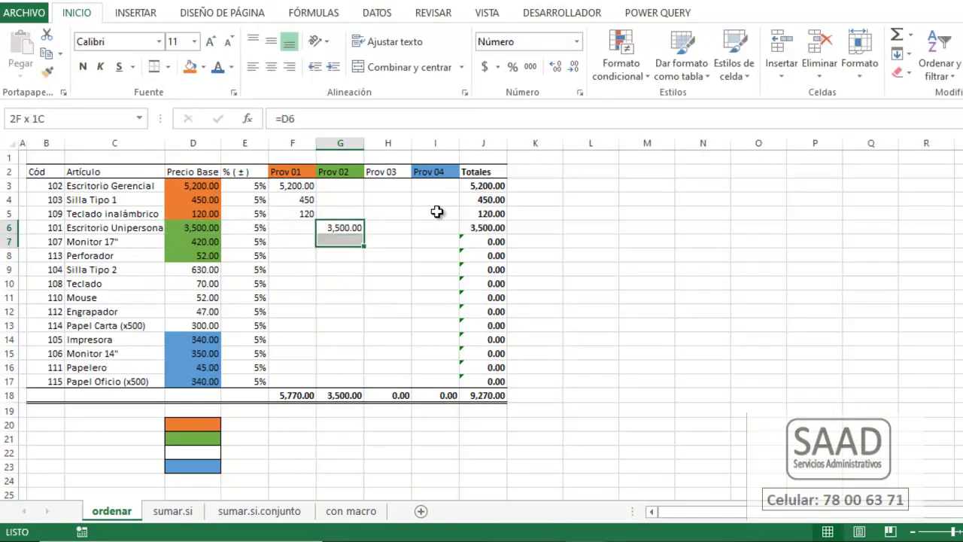
key("shift+Down")
key("ctrl+j")
key("Right")
key("Down")
key("Down")
key("Down")
- Enter =D9 in H9 and fill it down to H13 for the unshaded items
type("=")
key("Left")
key("Left")
key("Left")
key("Left")
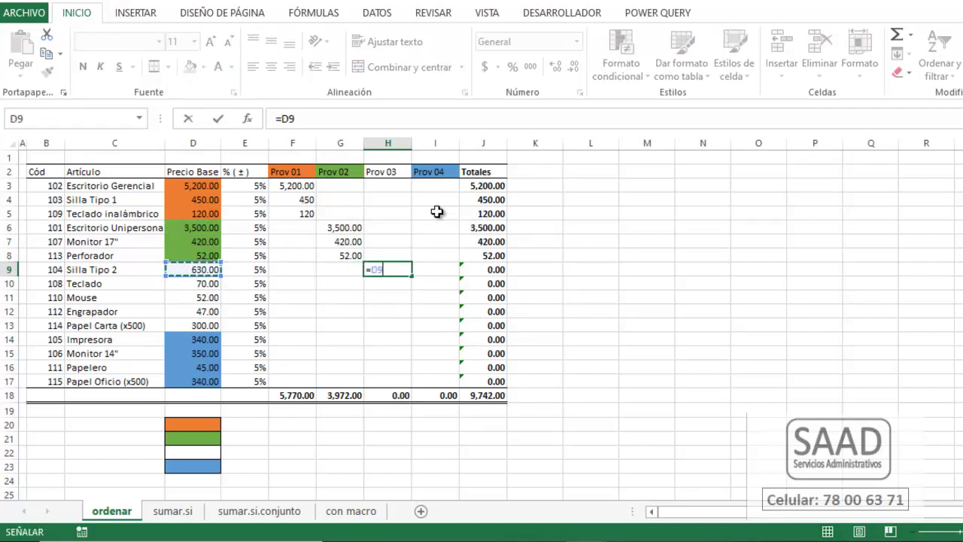
key("Return")
key("Up")
key("shift+Down")
key("shift+Down")
key("shift+Down")
key("shift+Down")
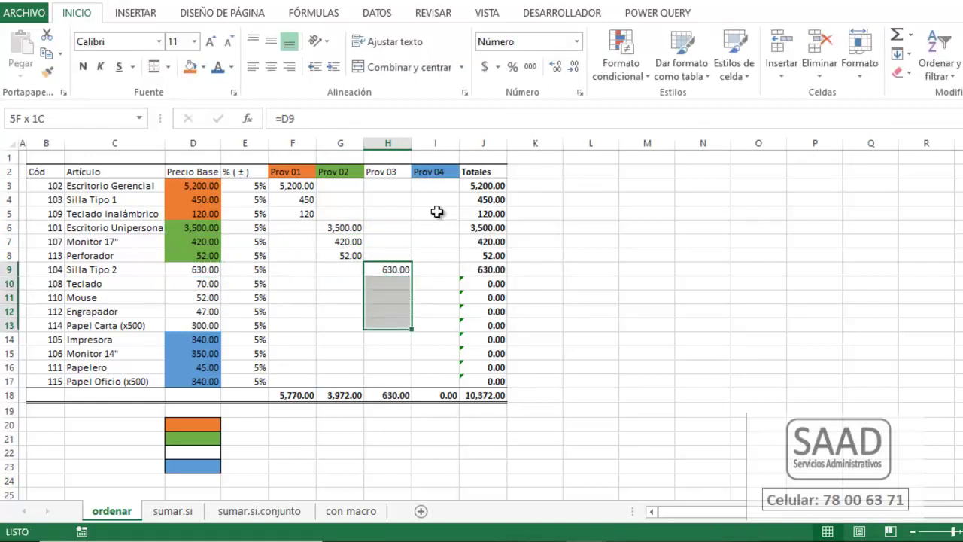
key("ctrl+j")
- Enter =D14 in I14 and paste it into I15:I17 for the blue items
key("Down")
key("Down")
key("Down")
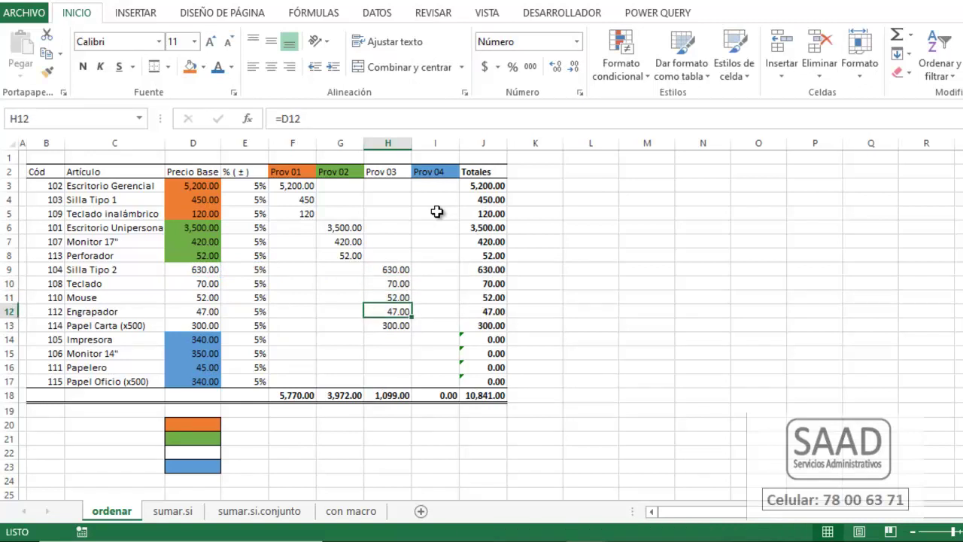
key("Down")
key("Down")
key("Right")
type("=")
key("Left")
key("Left")
key("Left")
key("Left")
key("Left")
key("Return")
key("Up")
key("ctrl+c")
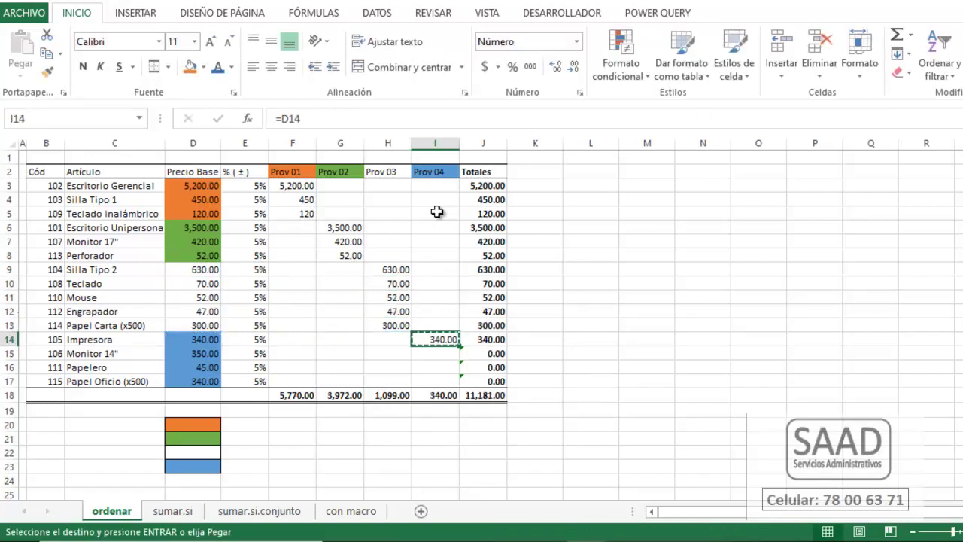
key("shift+Down")
key("shift+Down")
key("shift+Down")
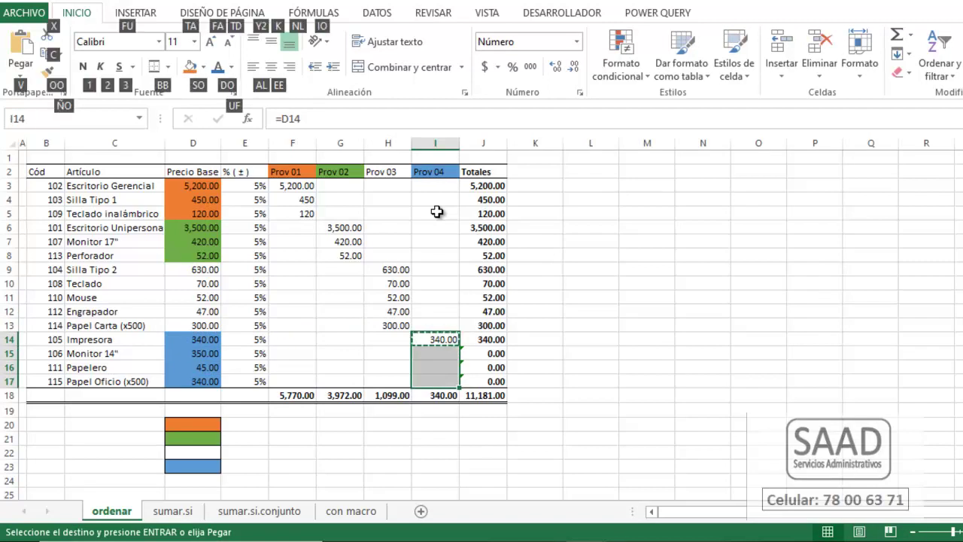
key("ctrl+v")
key("Up")
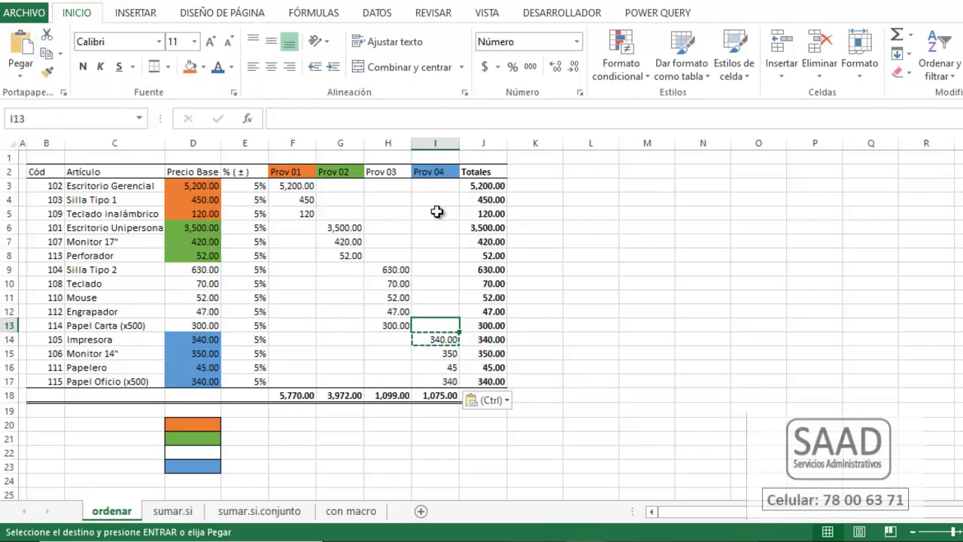
left_click(322, 414)
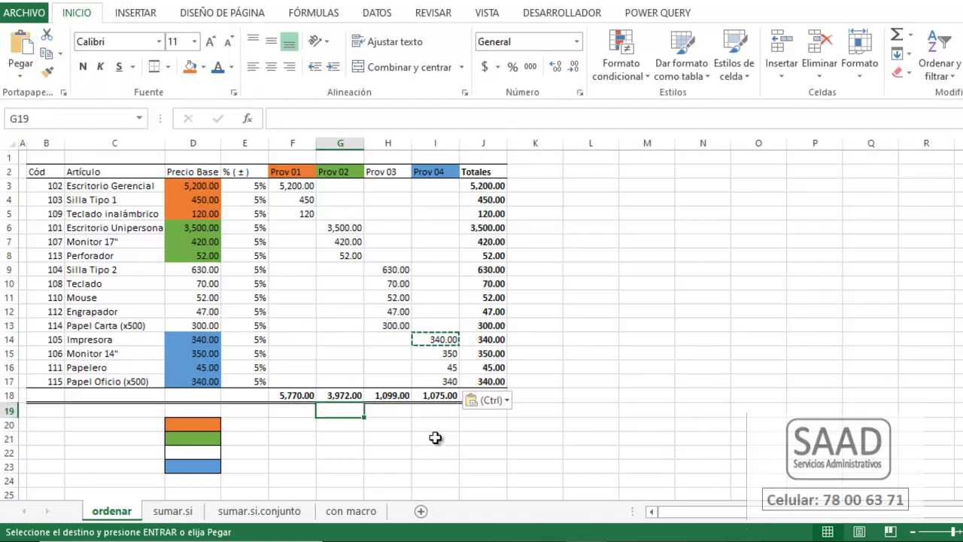
left_click_drag(415, 462, 416, 461)
key("Escape")
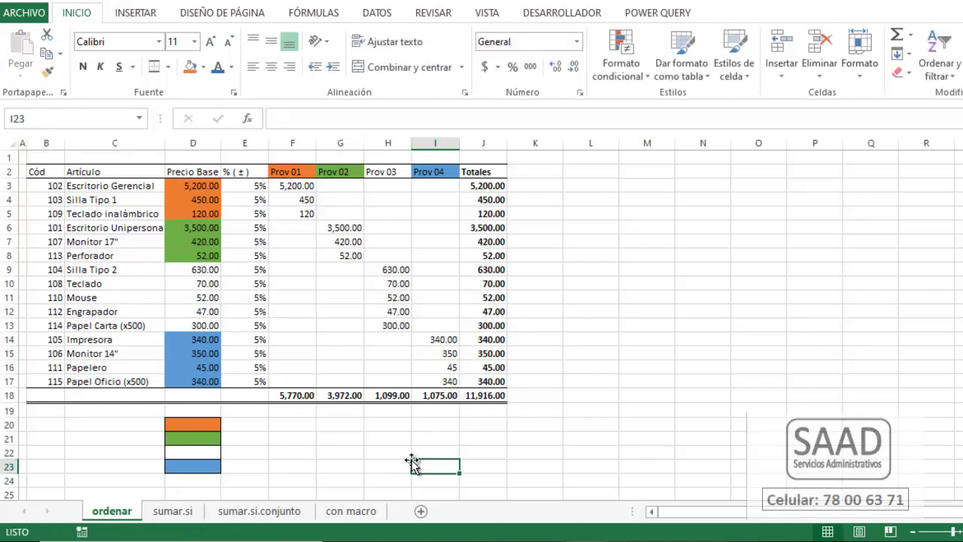
- Set every base price in D3:D17 to 100 at once
left_click(199, 394)
mouse_move(199, 186)
left_mouse_down()
mouse_move(205, 386)
mouse_move(196, 376)
left_mouse_up()
type("100")
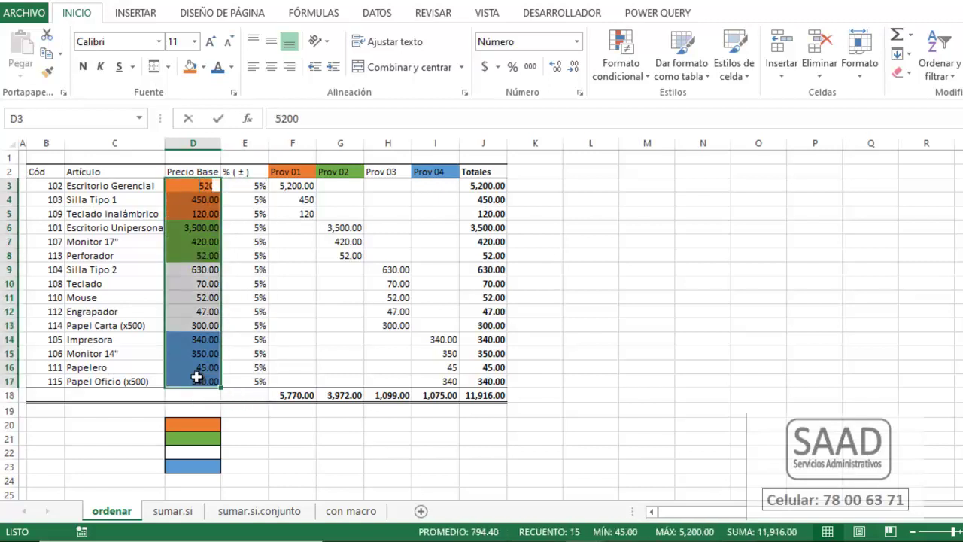
key("ctrl+Return")
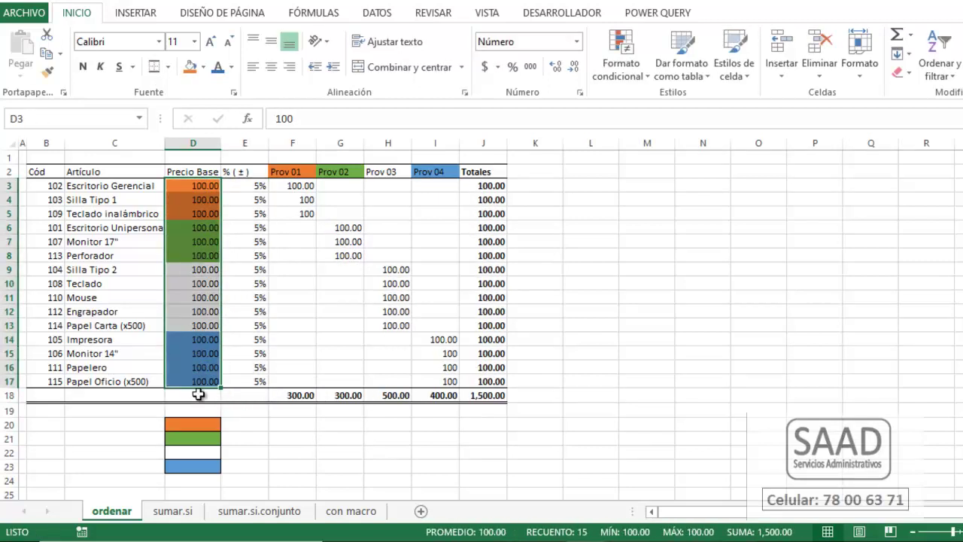
- Add a bold AutoSum total of D3:D17 in D18
left_click(198, 395)
left_click(896, 39)
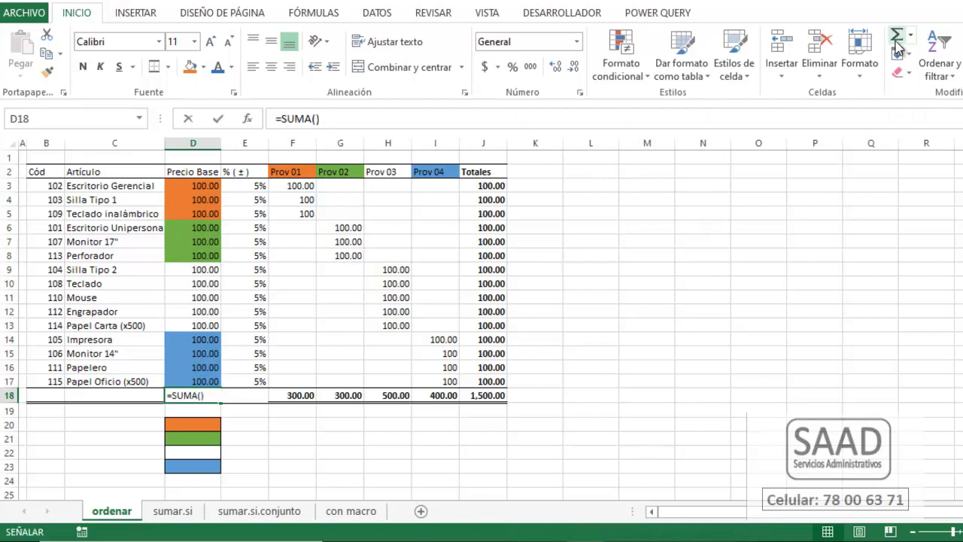
key("Return")
key("Up")
key("ctrl+n")
- Review the totals row and formulas, then switch to the sumar.si sheet
key("Right")
key("Right")
key("Right")
key("Right")
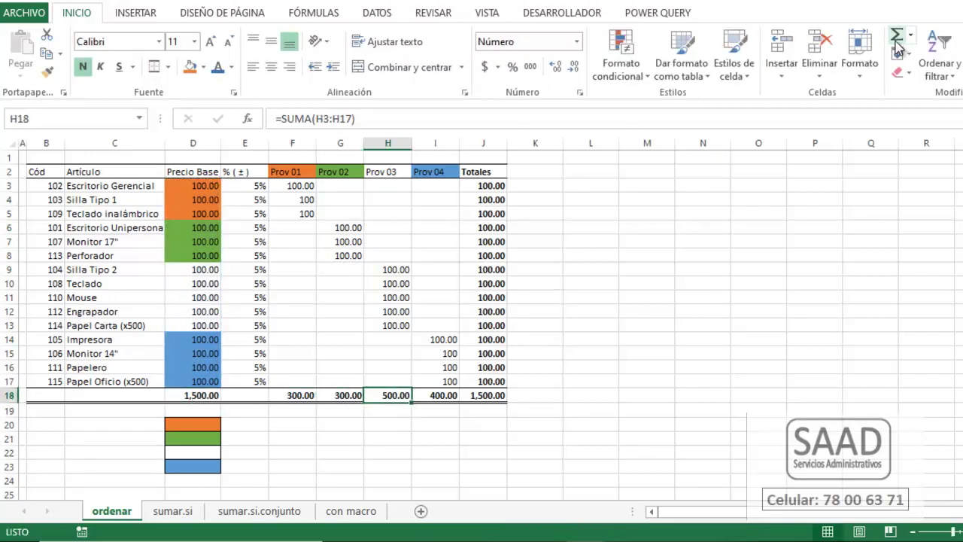
key("Right")
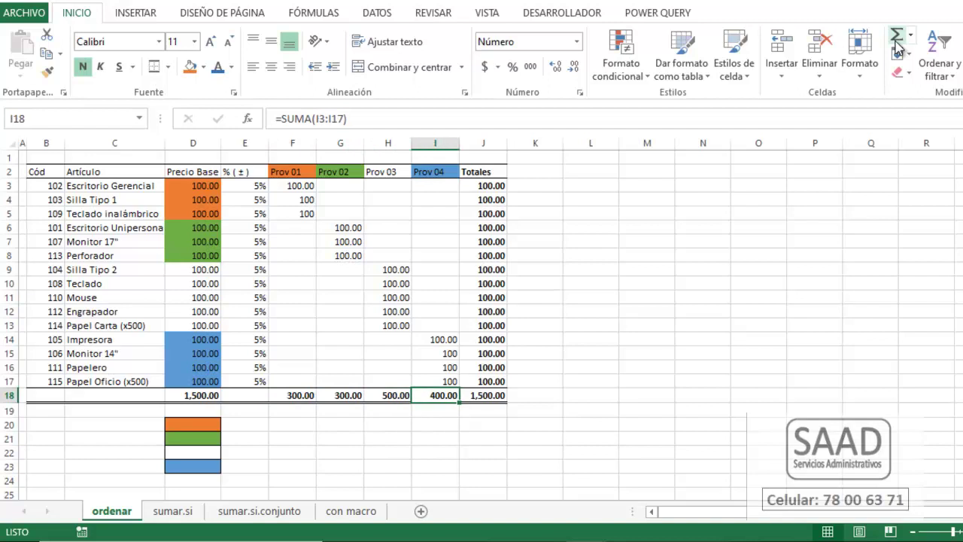
key("Up")
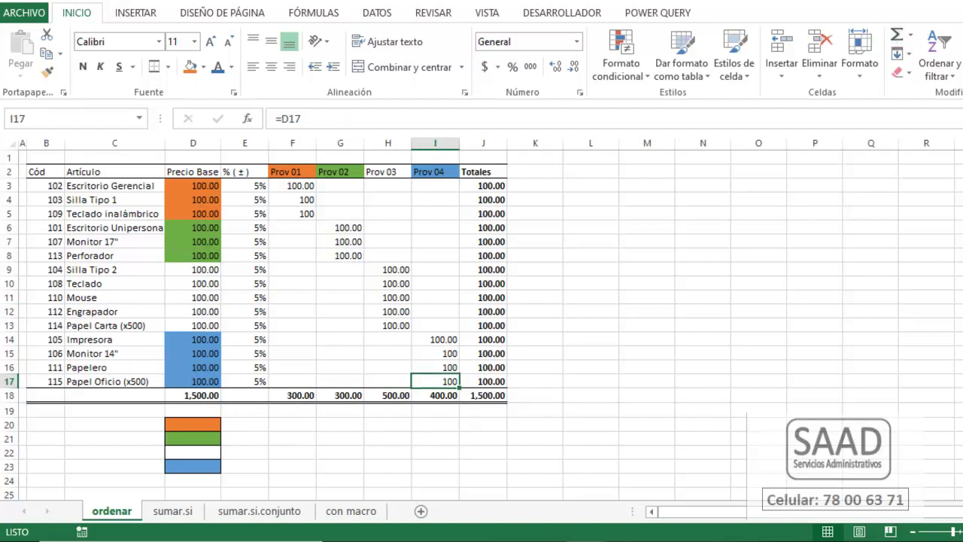
left_click(176, 191)
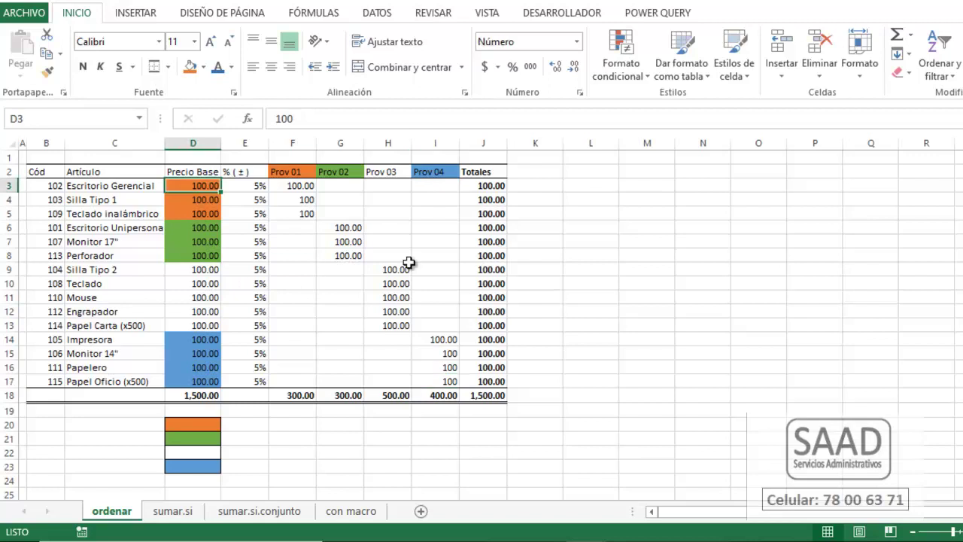
left_click(314, 215)
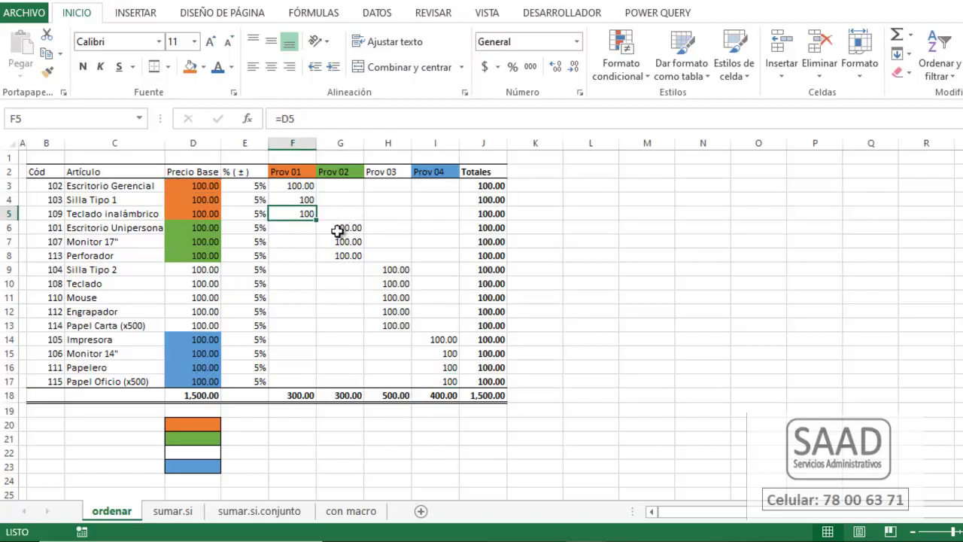
left_click(173, 511)
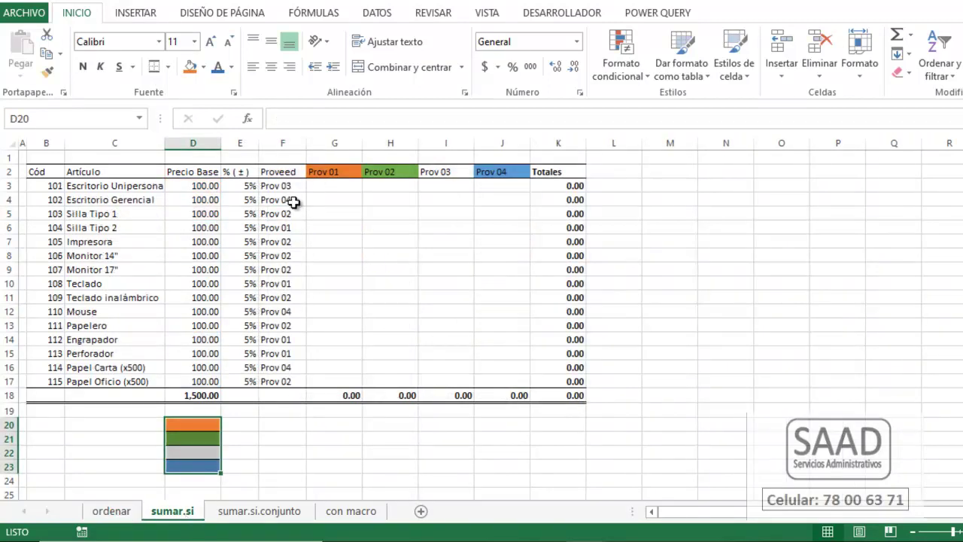
- Select B3:D17 and start a new formula-based conditional formatting rule
left_click(312, 186)
left_click_drag(54, 187, 212, 385)
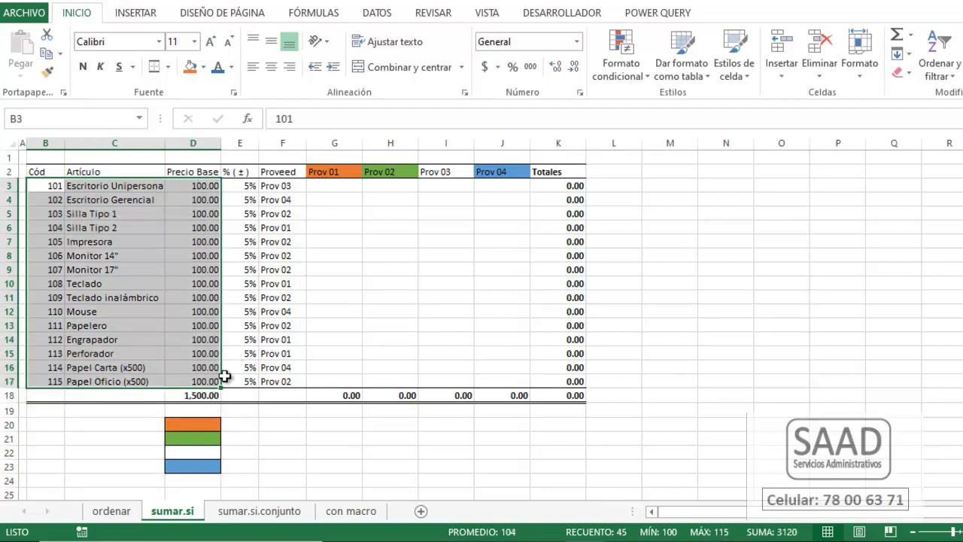
left_click(617, 37)
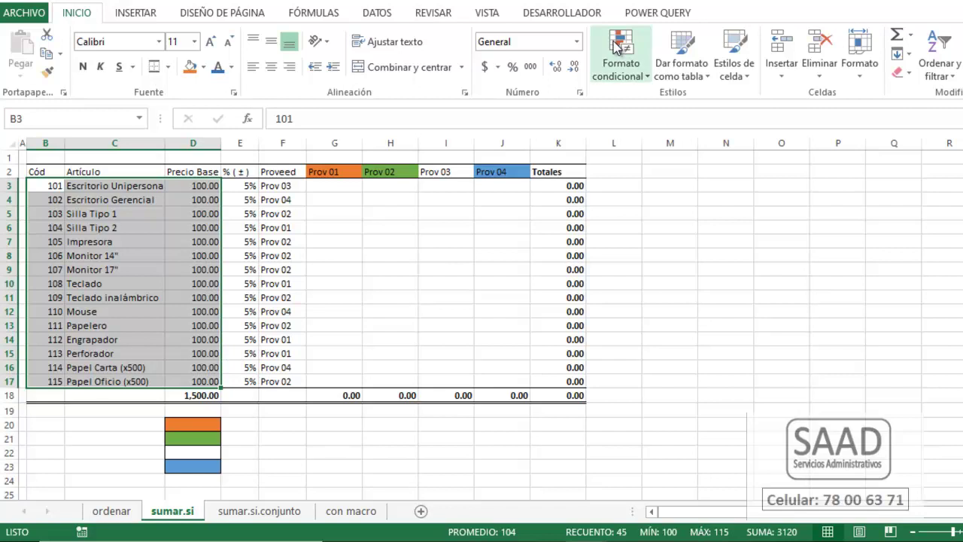
left_click(85, 17)
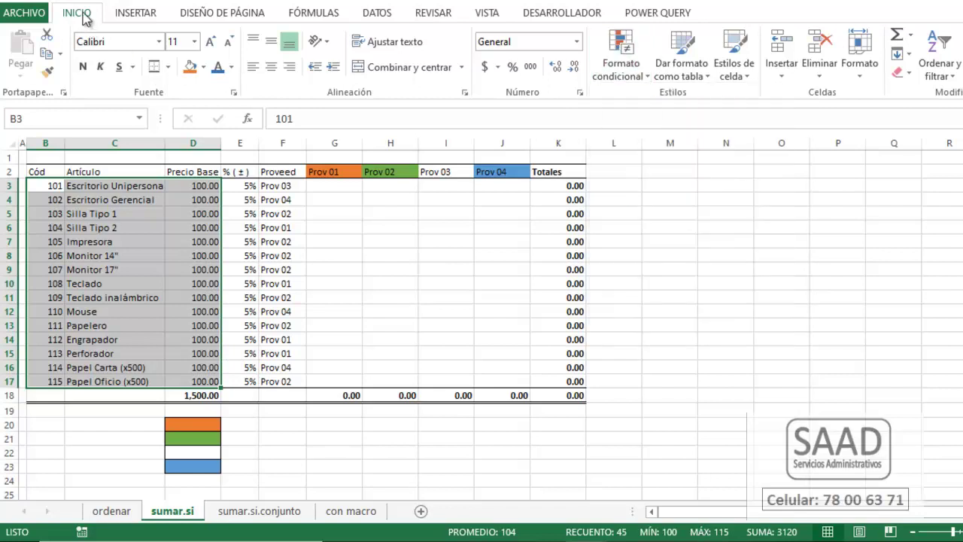
left_click(639, 78)
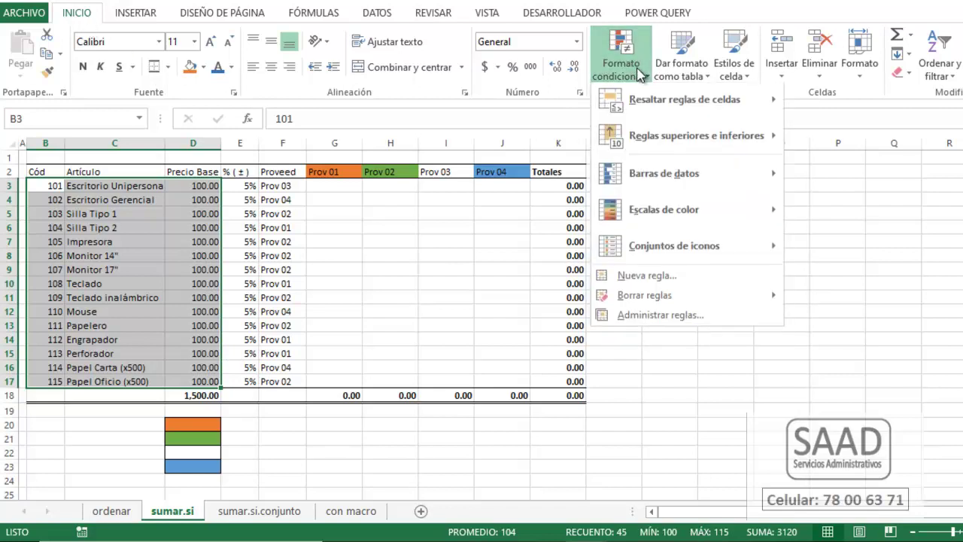
left_click(656, 279)
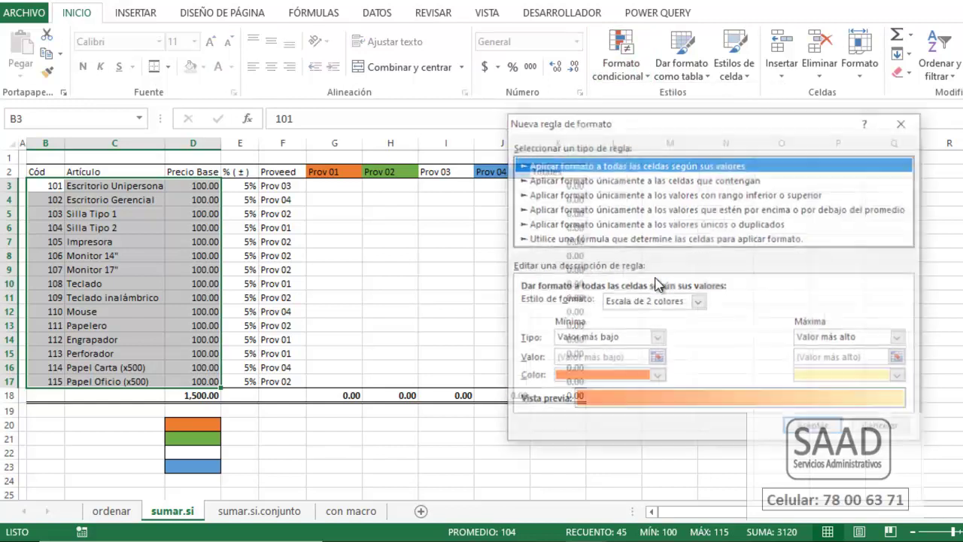
left_click(570, 239)
- Enter the rule =$F3=$G$2 with an orange fill and apply it
left_click(534, 308)
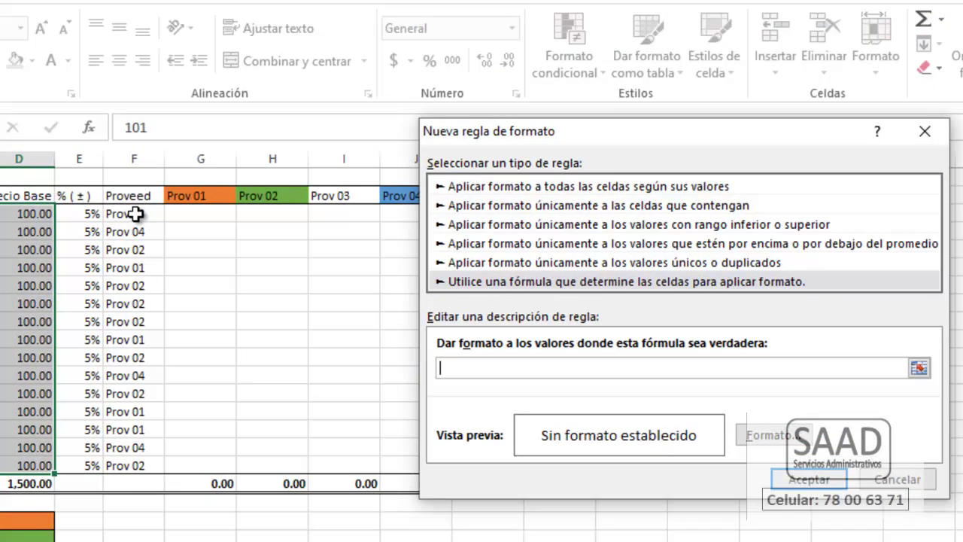
left_click(157, 212)
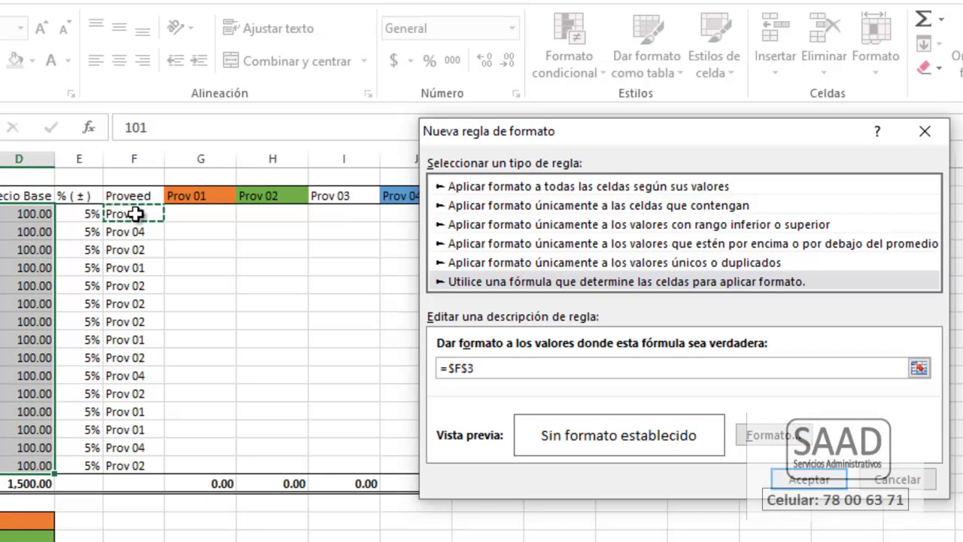
key("F4")
key("F4")
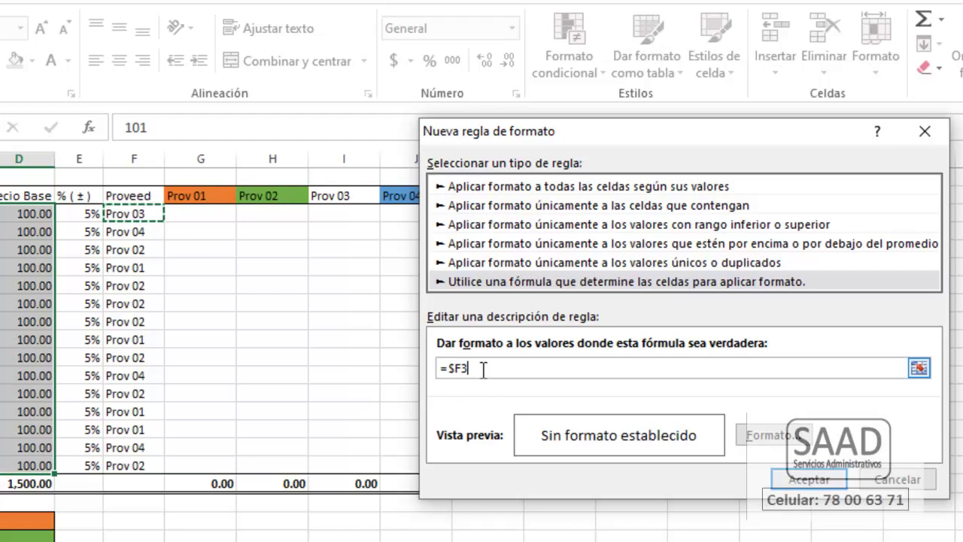
type("=")
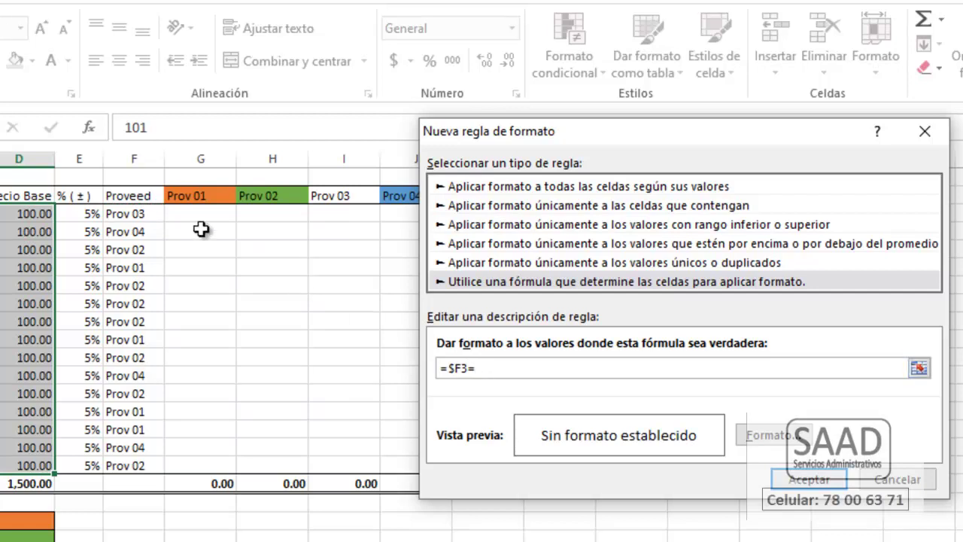
left_click(199, 195)
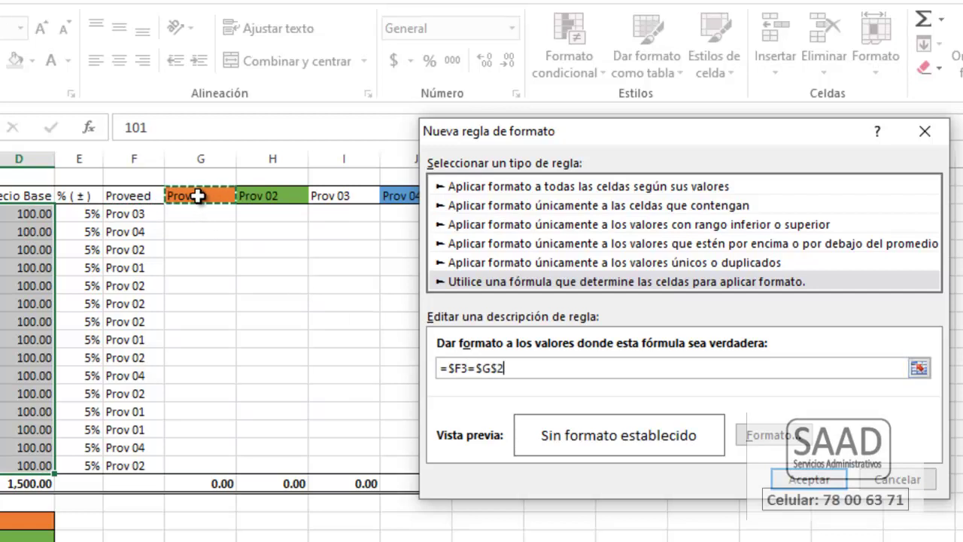
left_click(748, 443)
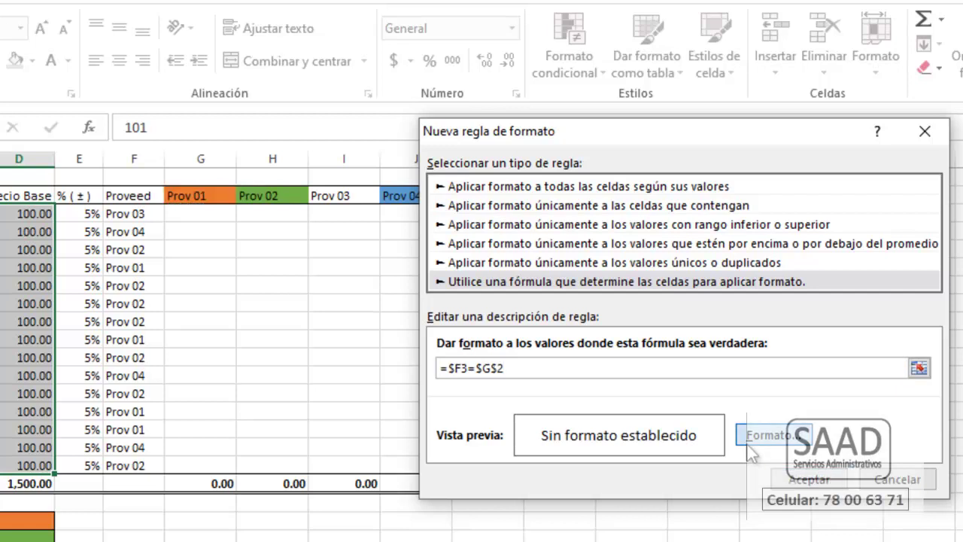
left_click(604, 79)
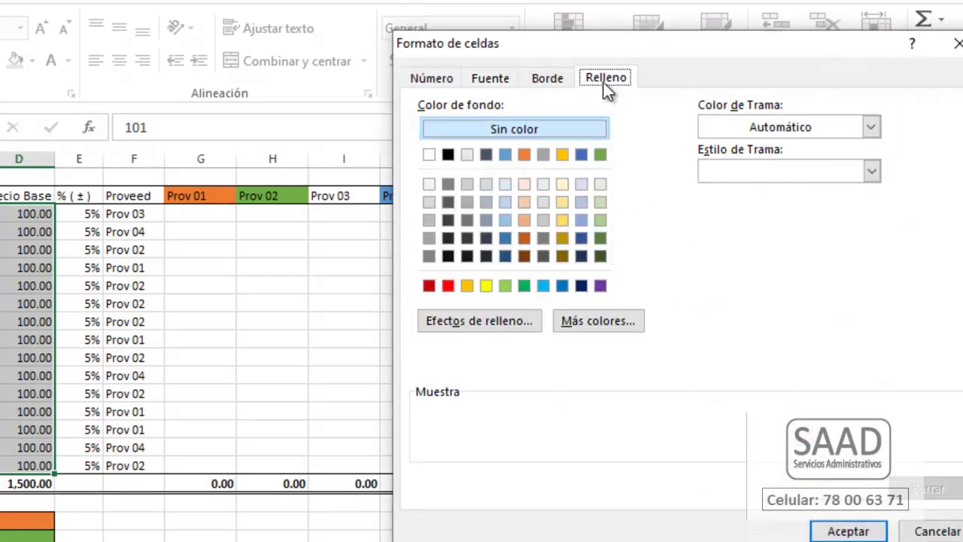
left_click(524, 156)
left_click(820, 530)
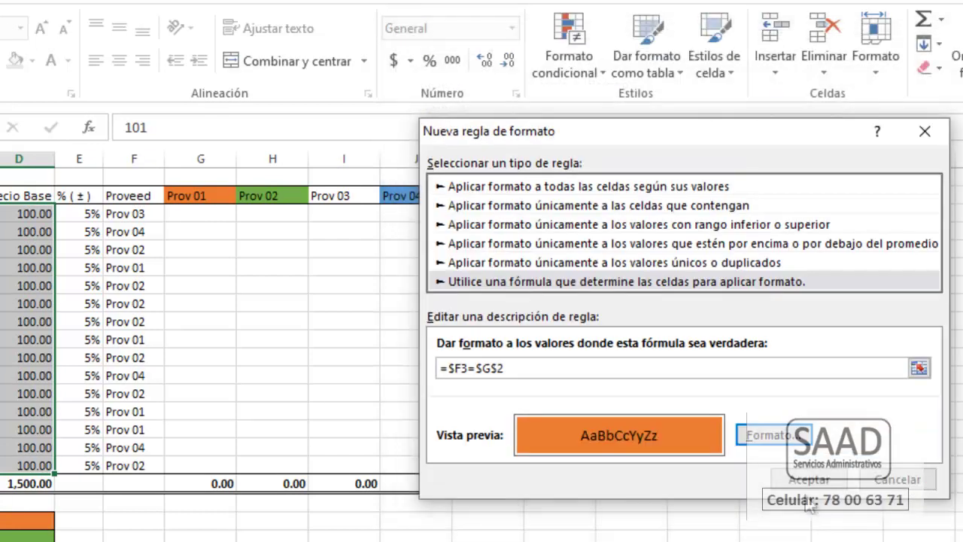
left_click(804, 481)
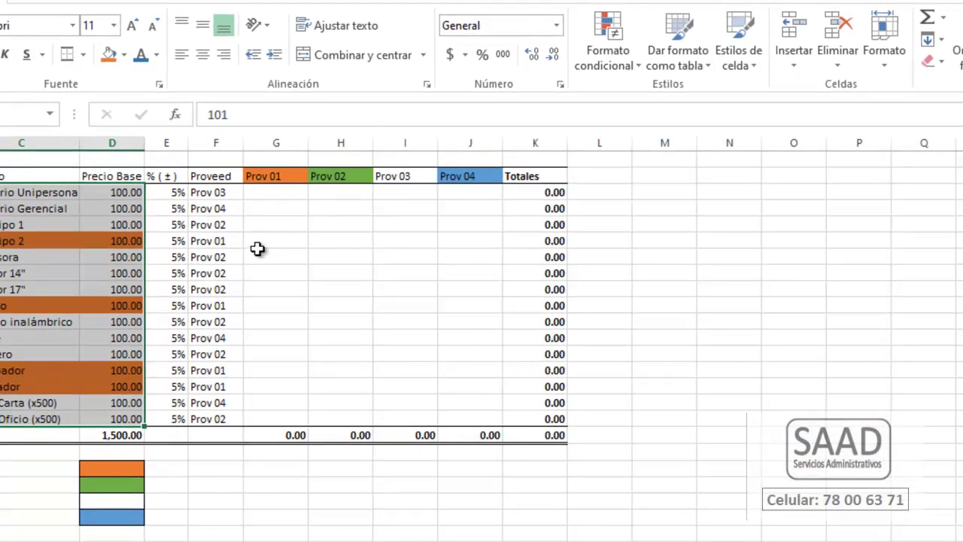
- Add a formula rule =$F3=$H$2 with a green fill for Prov 02 rows
left_click(595, 61)
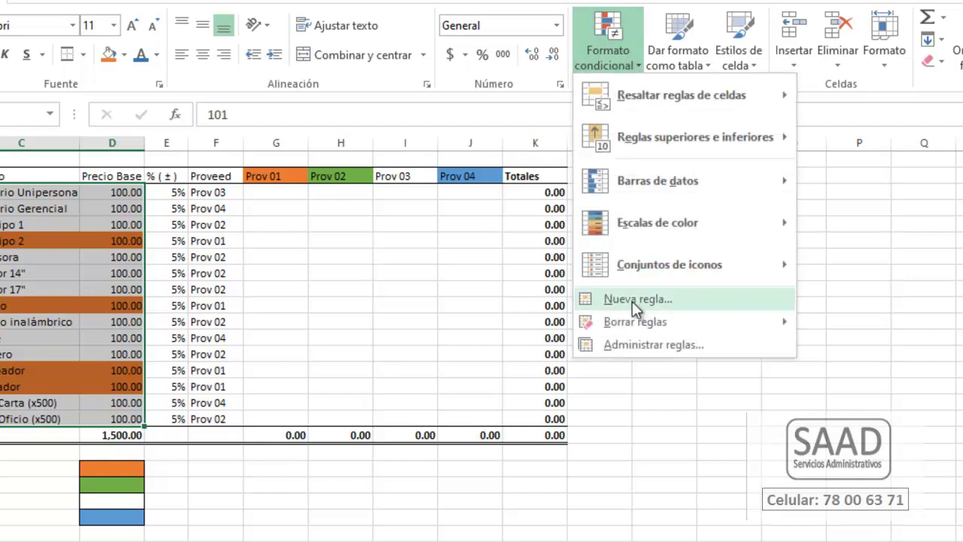
left_click(632, 300)
left_click(534, 232)
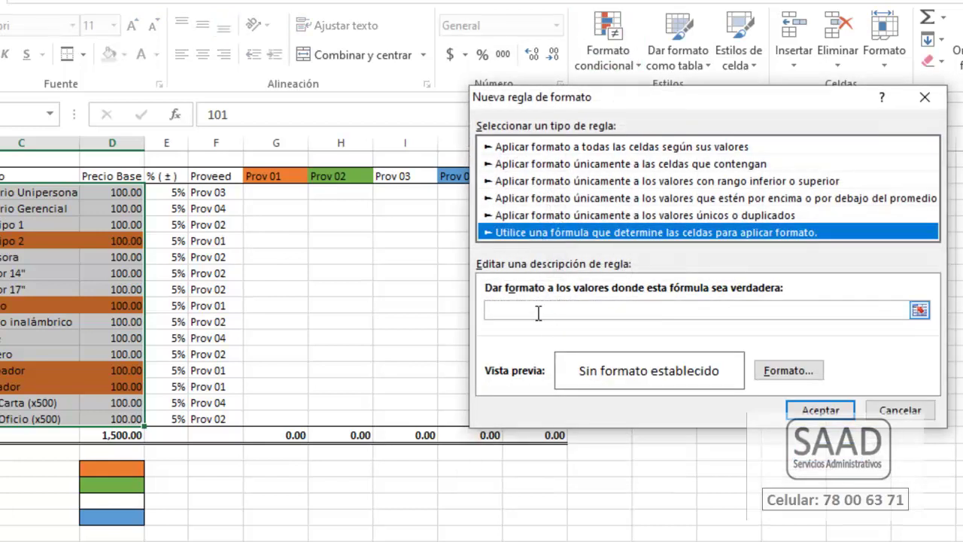
left_click(538, 313)
left_click(211, 192)
key("F4")
type("=")
left_click(339, 176)
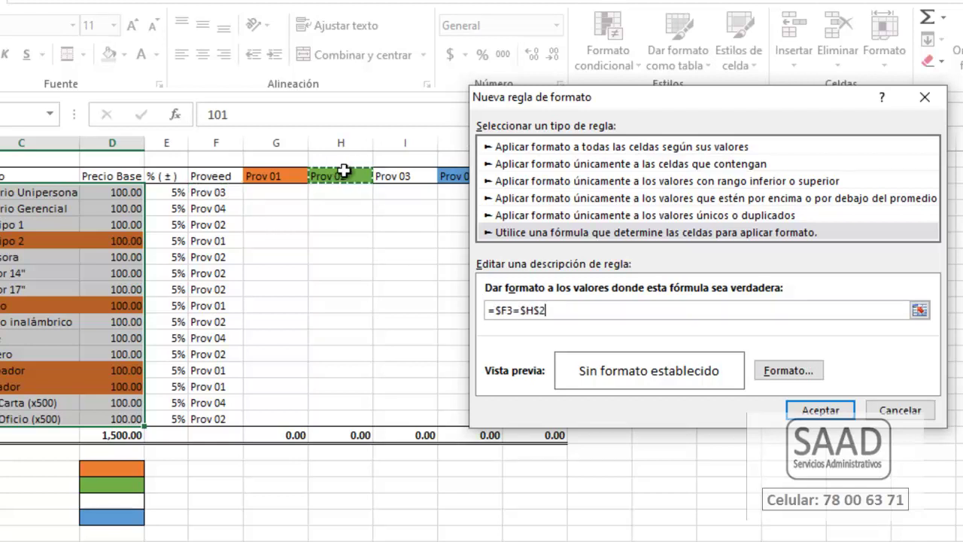
left_click(786, 370)
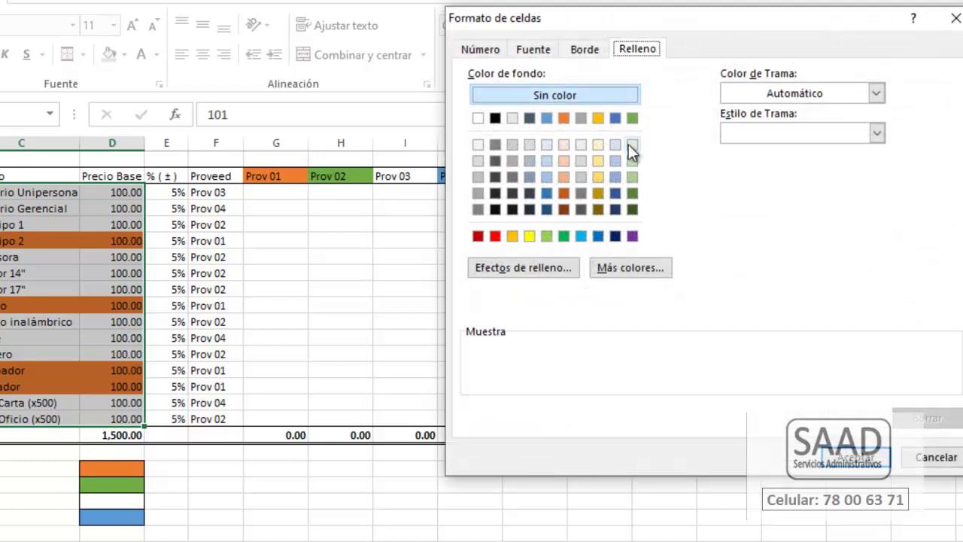
left_click(632, 117)
left_click(842, 457)
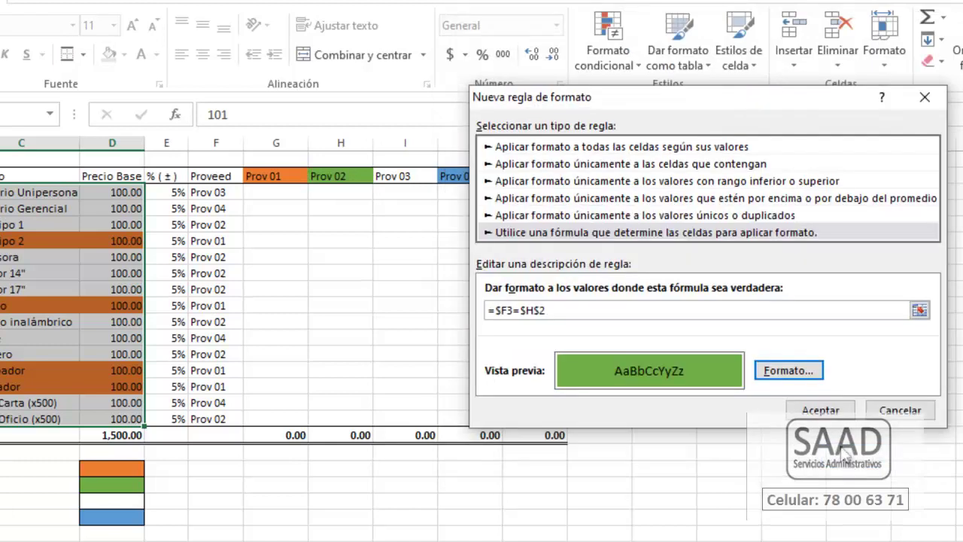
left_click(820, 410)
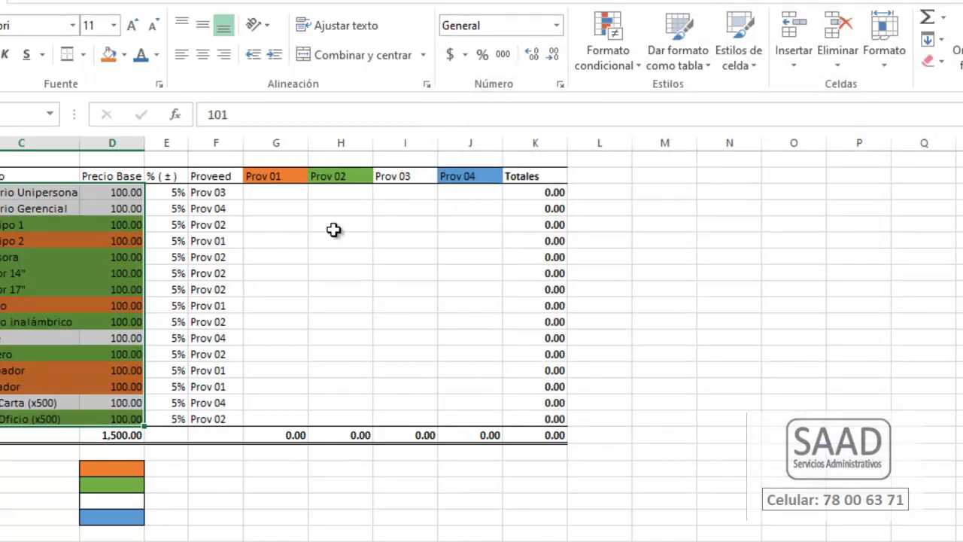
- Add a conditional formatting formula rule =$F3=$I$2 for Prov 03 with no fill
left_click(608, 59)
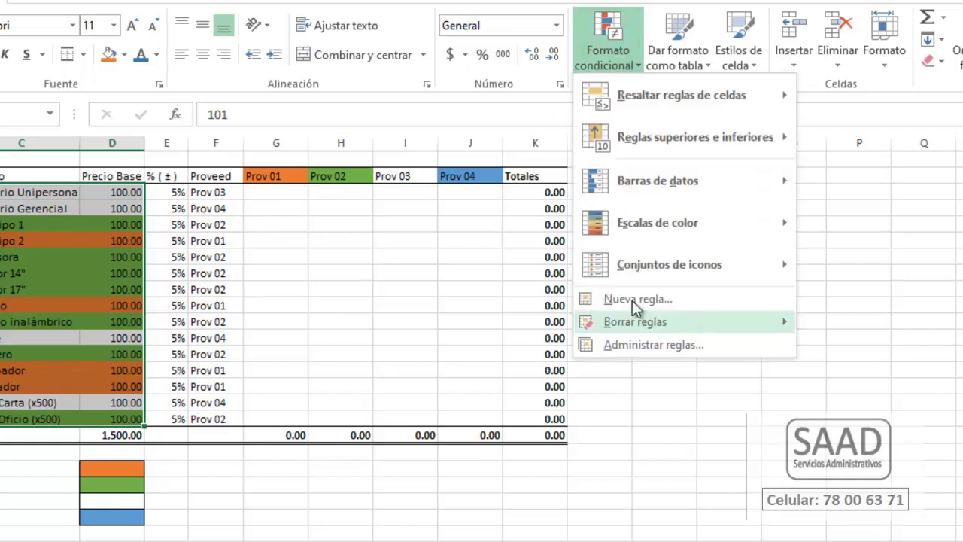
left_click(634, 300)
left_click(554, 215)
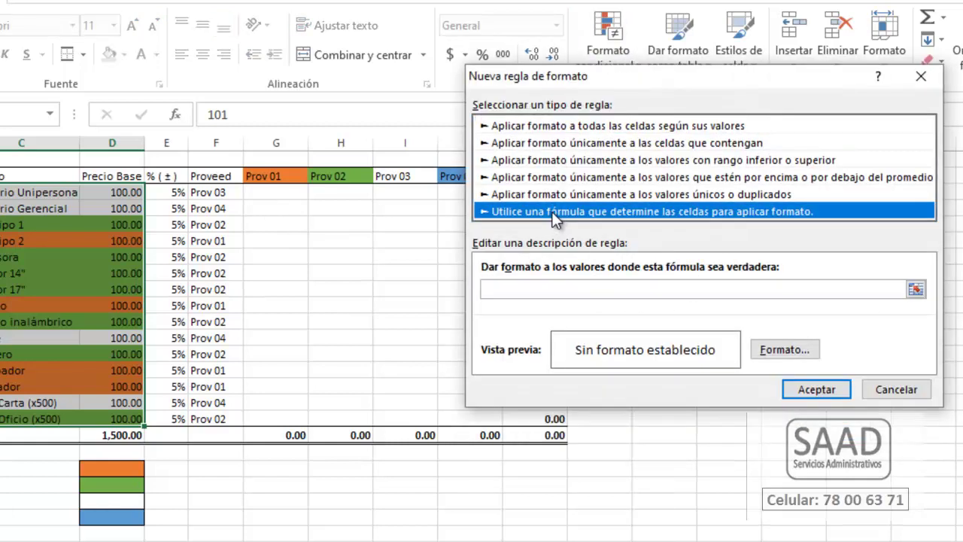
left_click(552, 289)
type("=")
left_click(223, 194)
key("F4")
type("=")
left_click(420, 176)
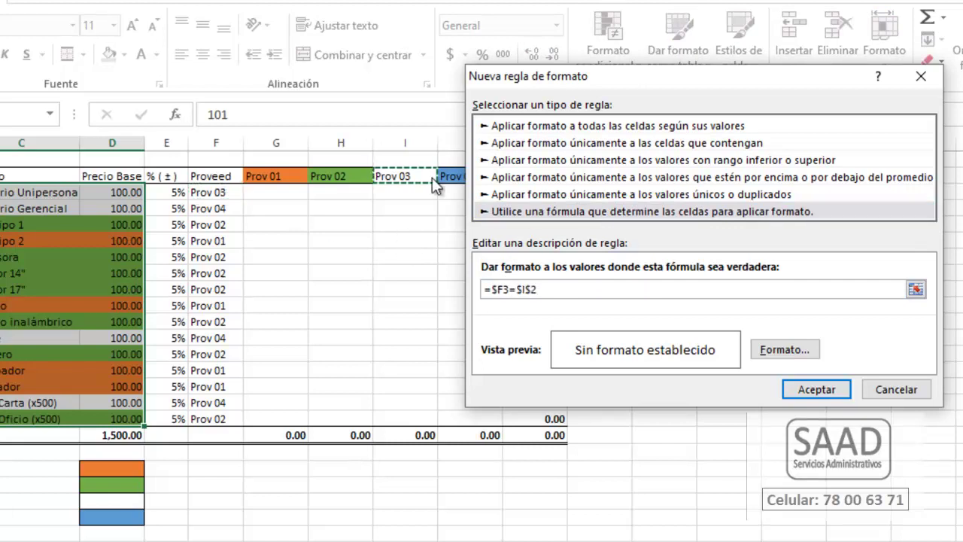
left_click(815, 393)
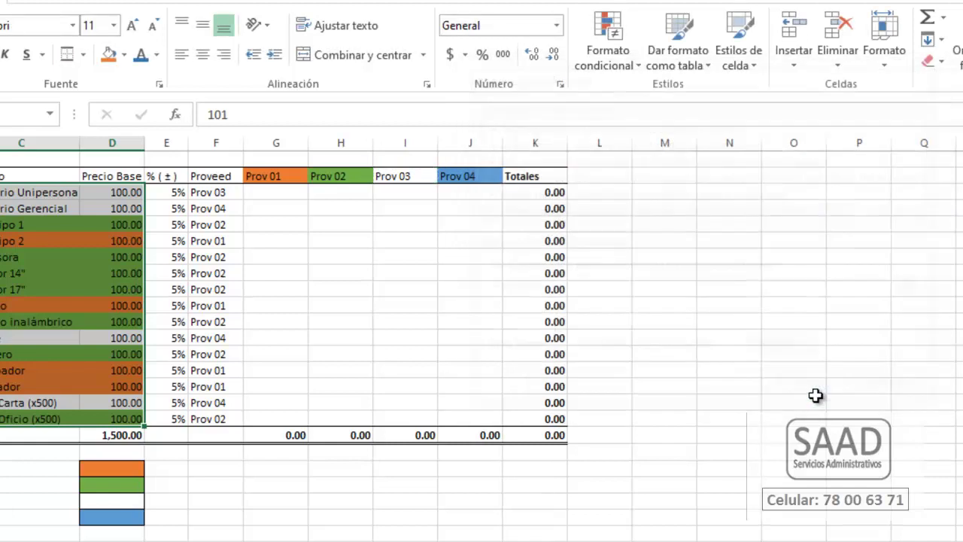
- Add a formula rule =$F3=$J$2 with a blue fill to colour Prov 04 rows
left_click(590, 50)
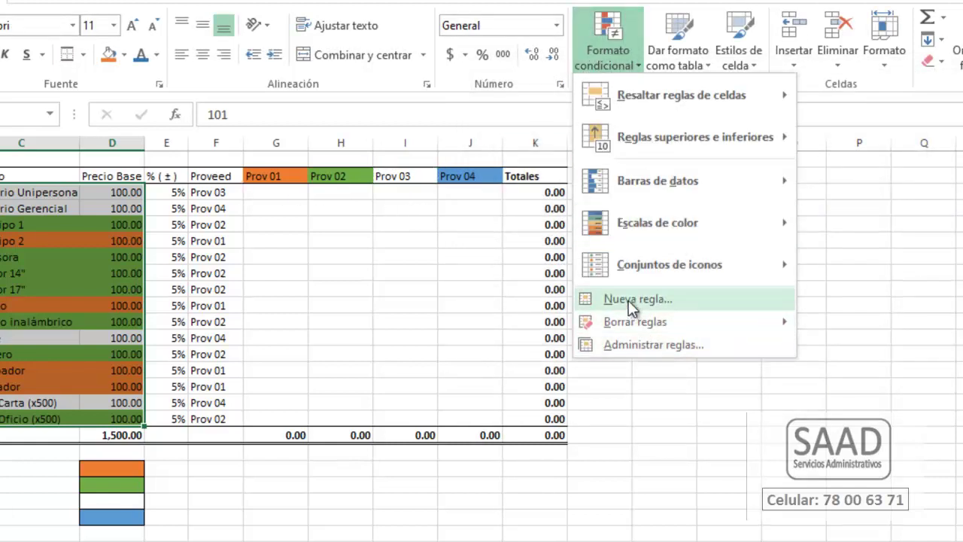
left_click(628, 300)
left_click(538, 192)
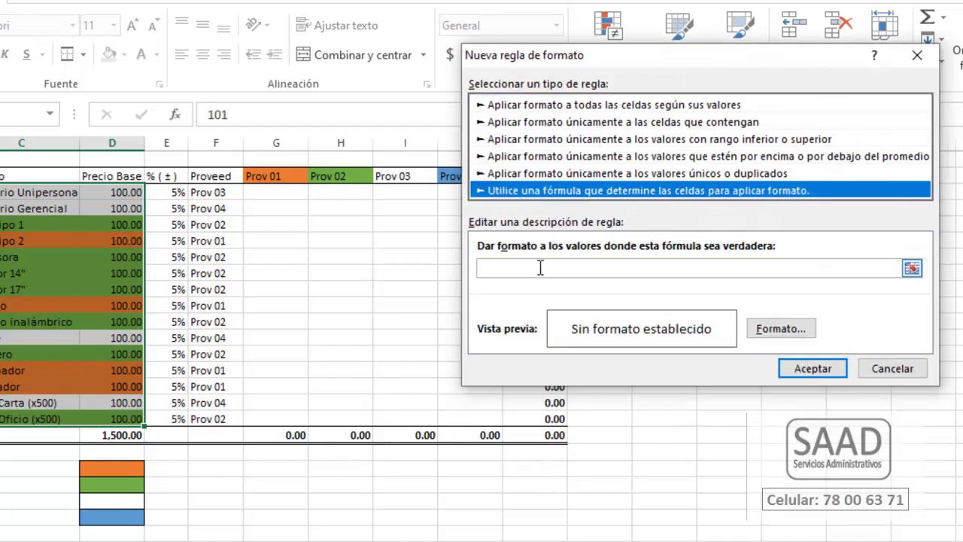
left_click(537, 269)
left_click(216, 193)
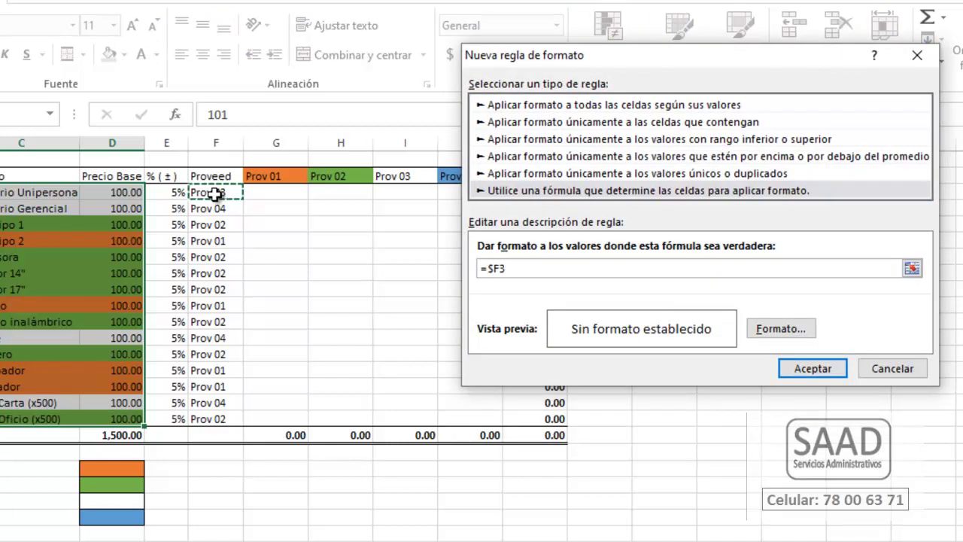
type("=")
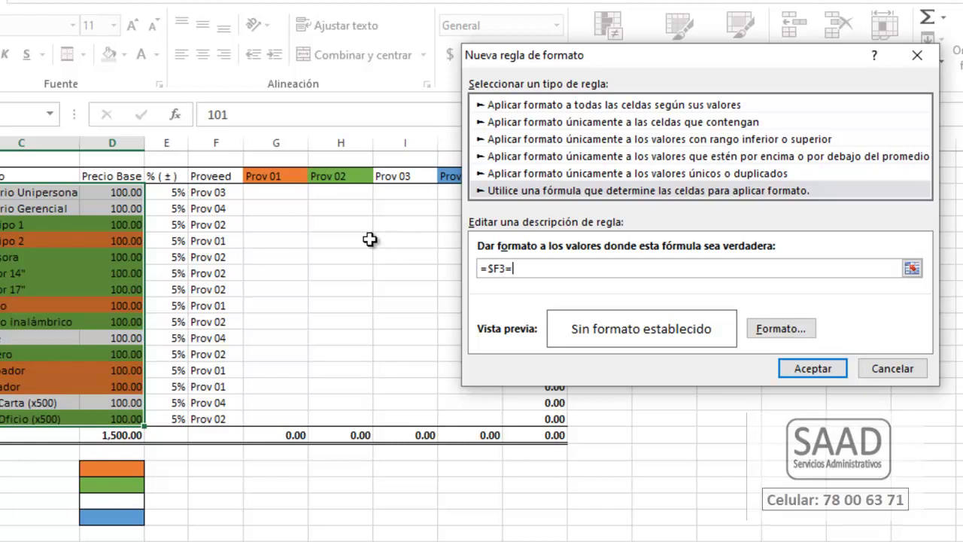
left_click(446, 176)
left_click(769, 328)
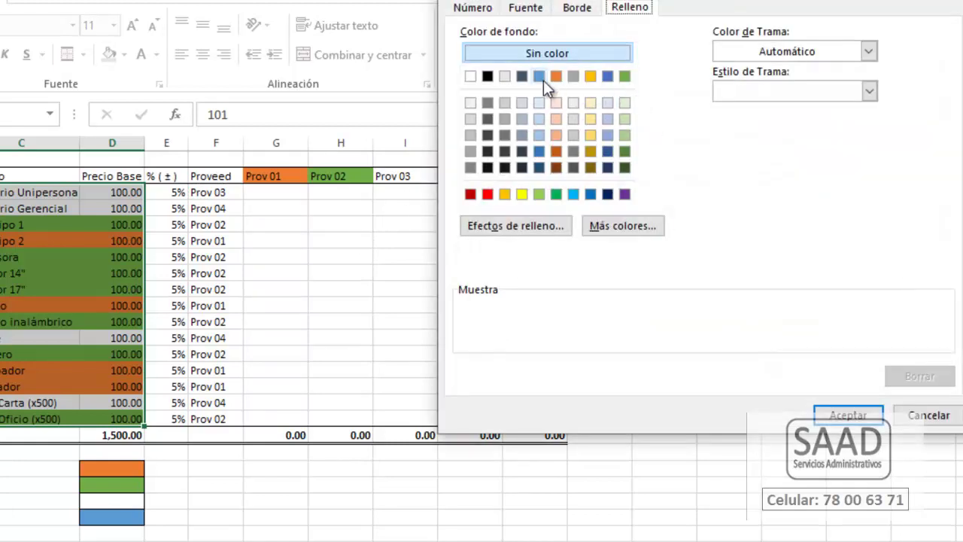
left_click(540, 78)
left_click(839, 416)
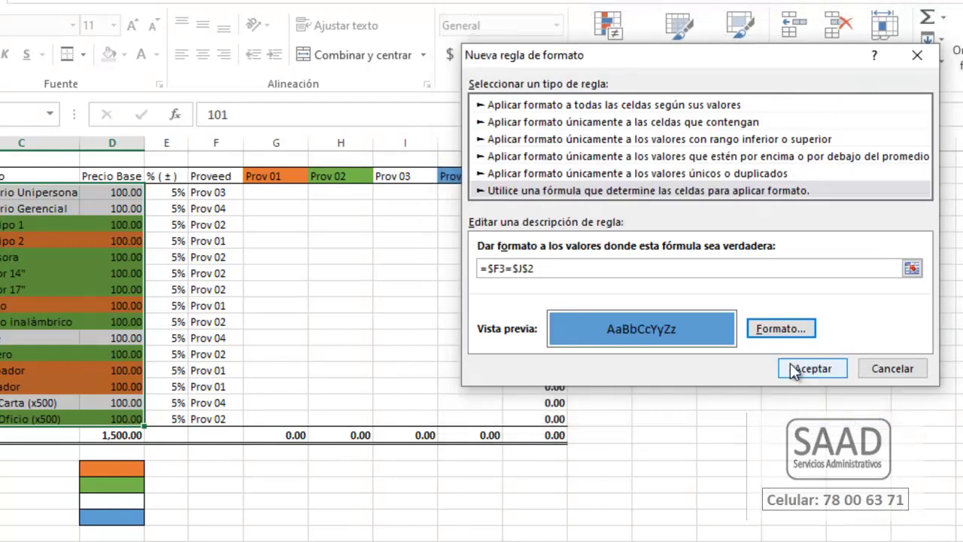
left_click(792, 369)
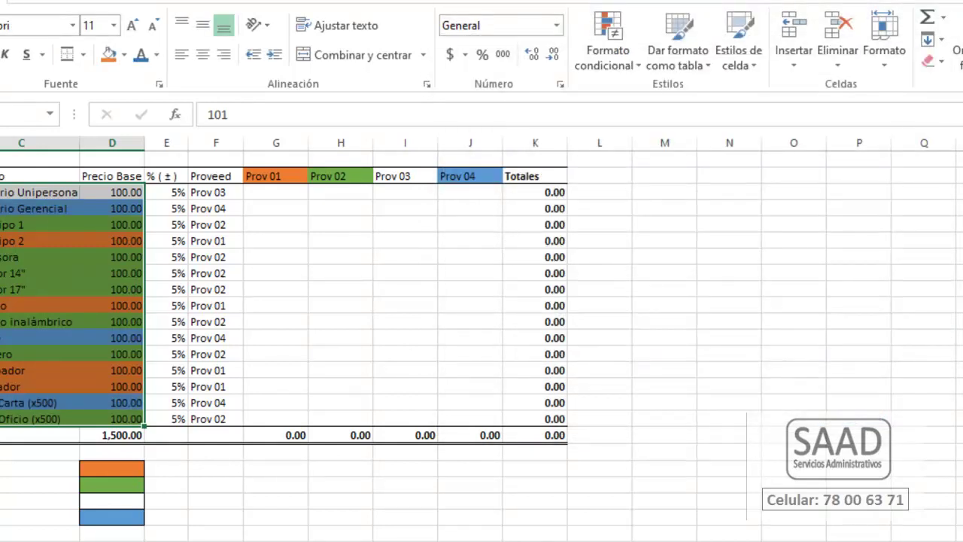
- Change the supplier of Monitor 14" from Prov 02 to Prov 03
key("F10")
left_click(217, 275)
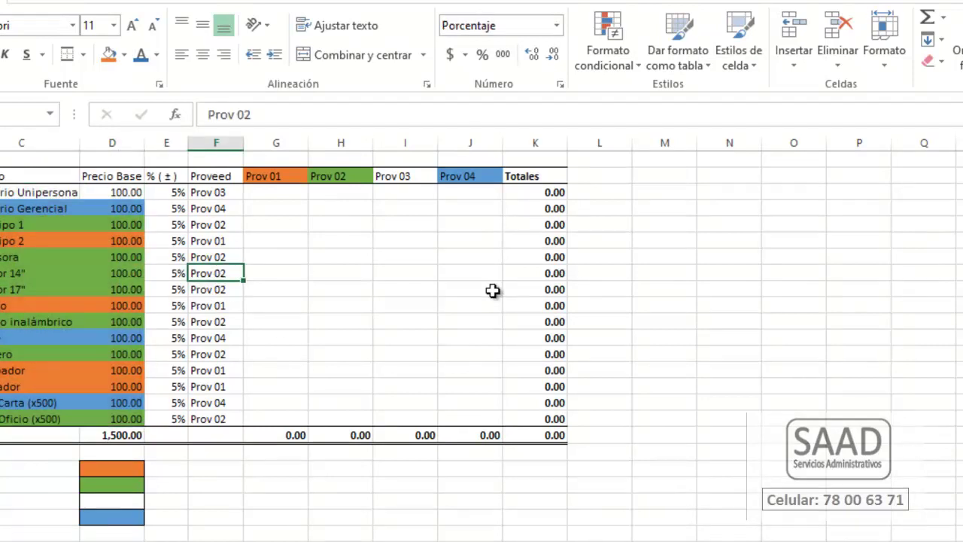
key("F2")
key("BackSpace")
key("Return")
- Change Teclado inalámbrico's supplier to Prov 03, then select the Prov 01–04 block G3:J17
key("Down")
key("Down")
key("Down")
key("Down")
key("Up")
key("Up")
key("Up")
key("Down")
key("F2")
key("BackSpace")
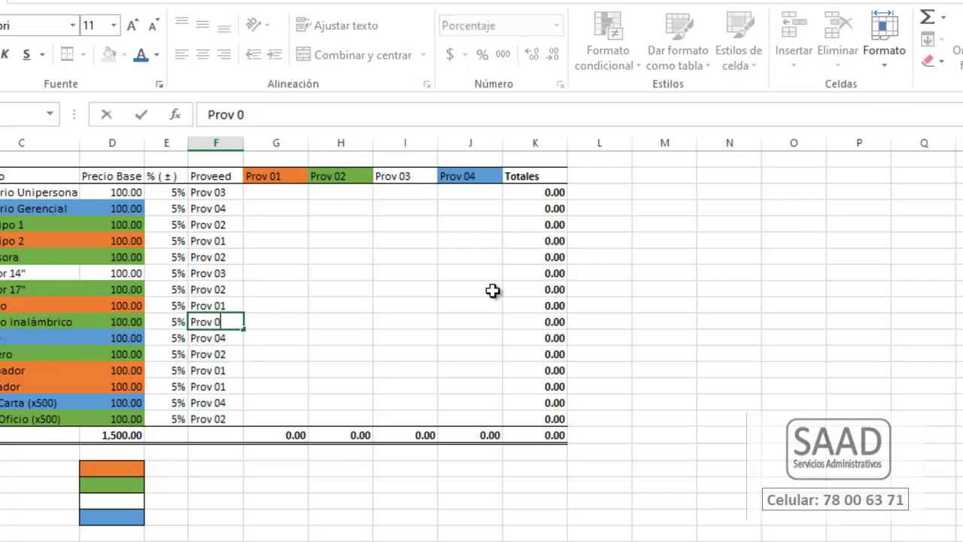
type("3")
key("Return")
key("Left")
key("Left")
key("Right")
key("Right")
key("Right")
key("Up")
key("Up")
key("Up")
key("Up")
key("Down")
key("Right")
key("Down")
key("Down")
key("Down")
left_click_drag(15, 192, 122, 418)
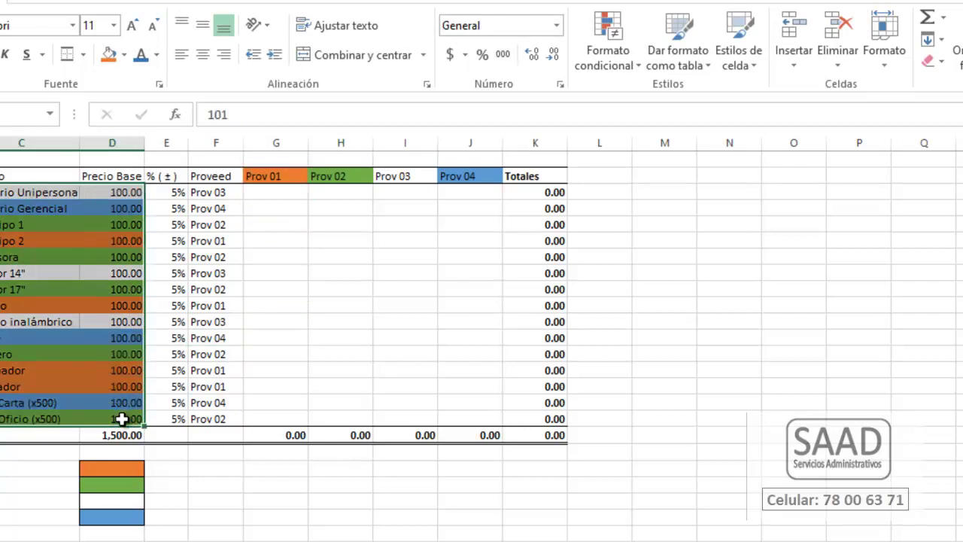
mouse_move(269, 197)
left_mouse_down()
mouse_move(504, 346)
mouse_move(525, 389)
left_mouse_up()
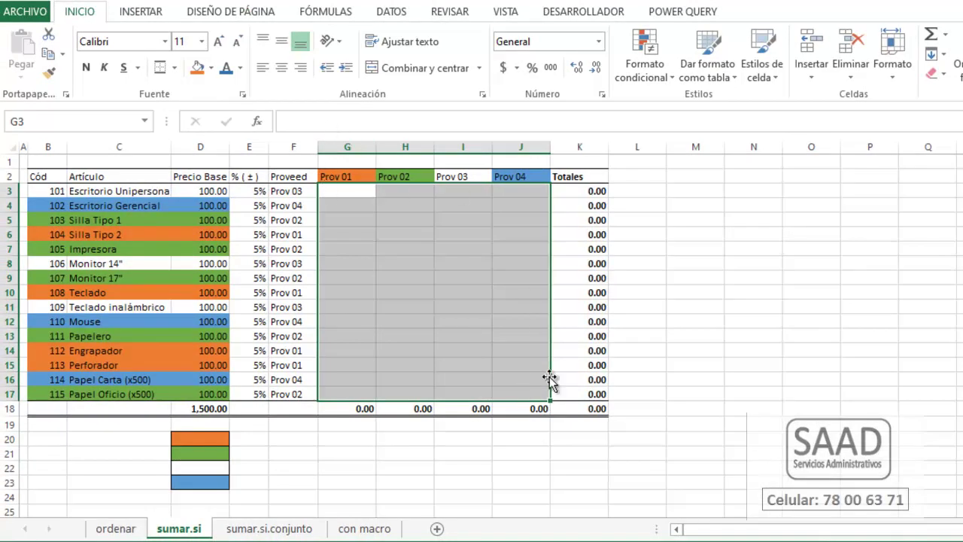
- Build a SUMAR.SI formula in G3 with range F3:F3, criterion G2 and sum range D3:D3
type("=SU")
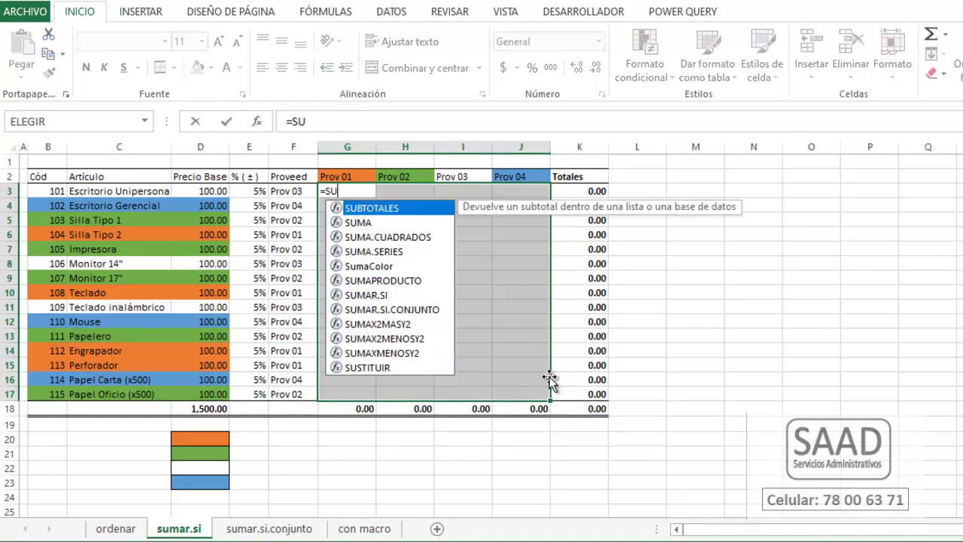
type("MA")
key("Down")
key("Down")
key("Down")
key("Down")
key("Down")
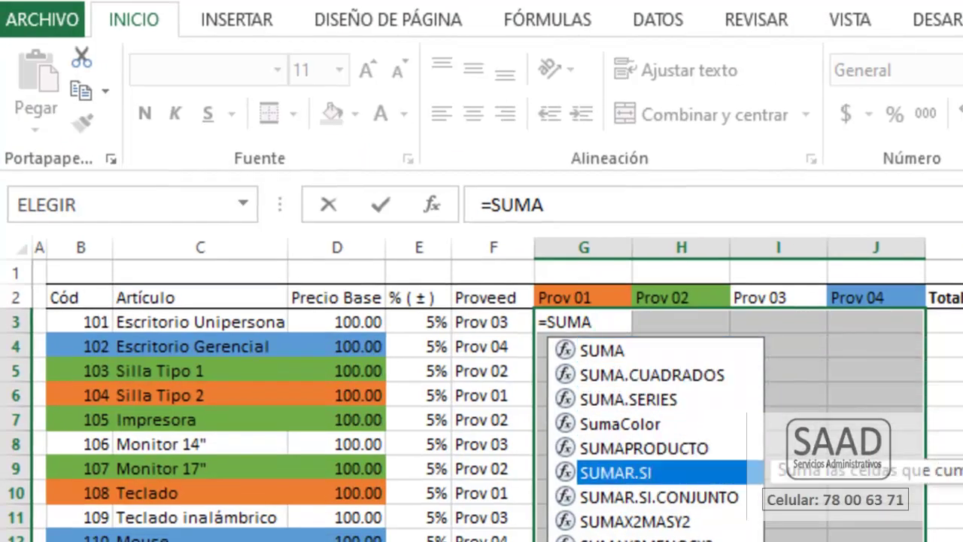
key("Tab")
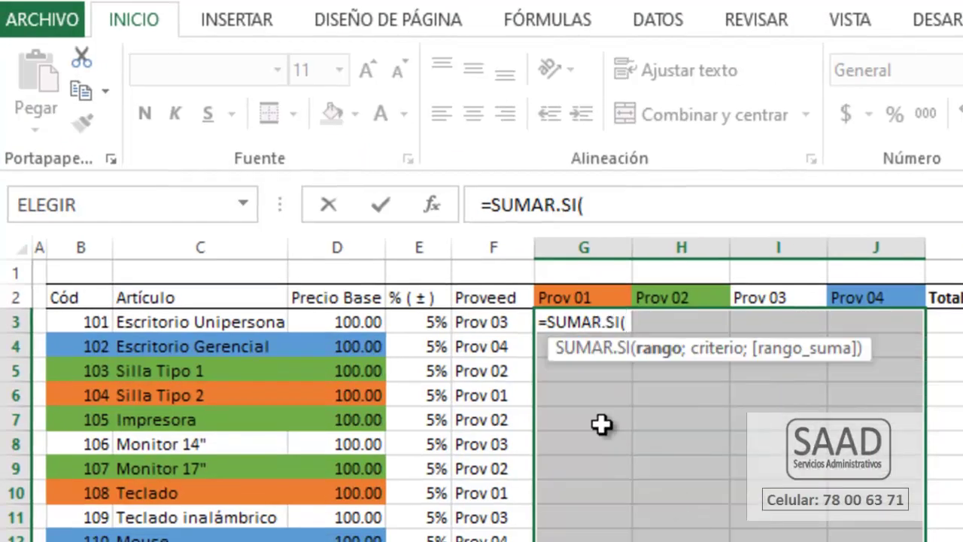
left_click(488, 321)
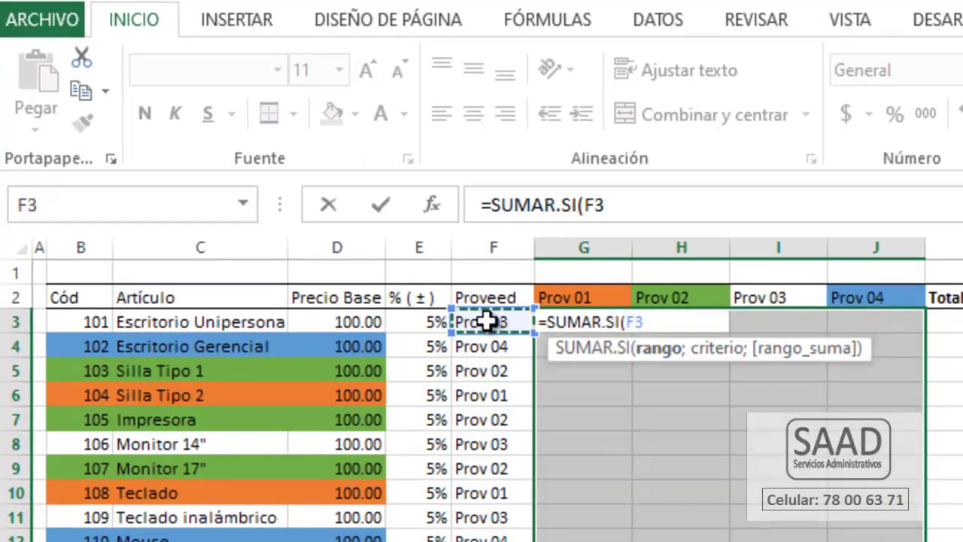
type(":F3")
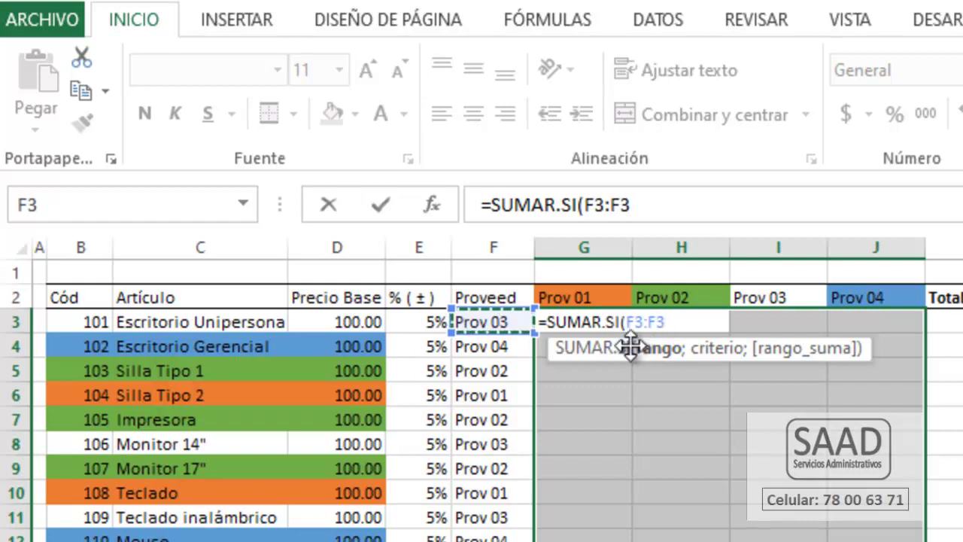
type(";")
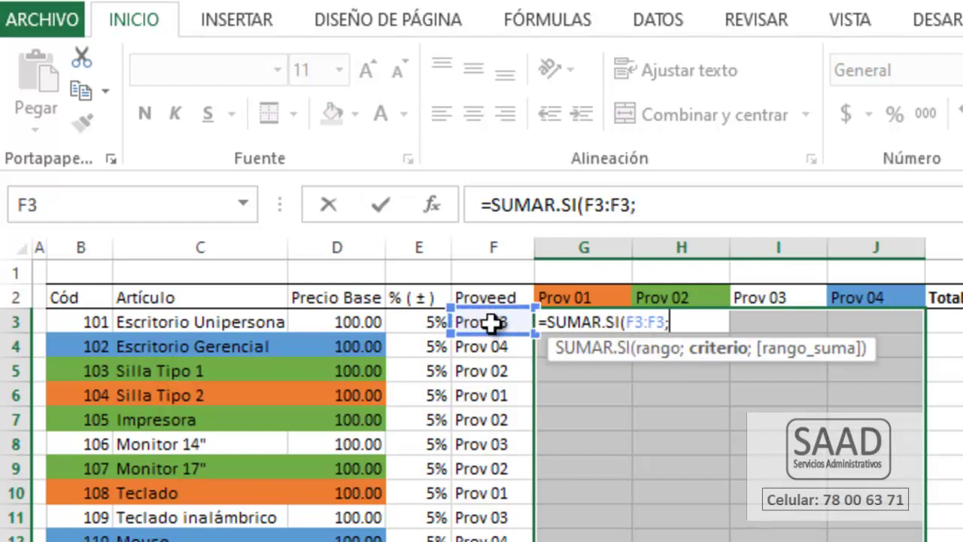
left_click(490, 322)
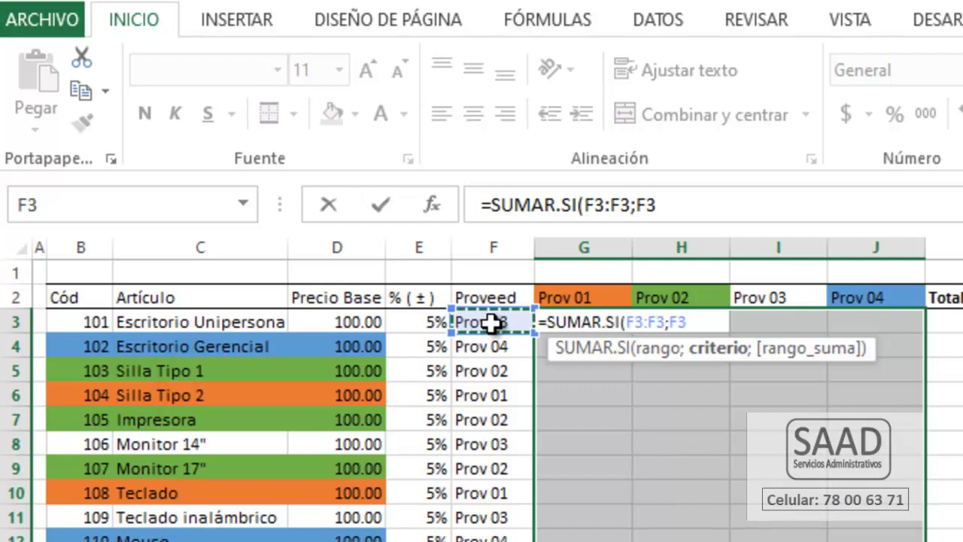
type(";")
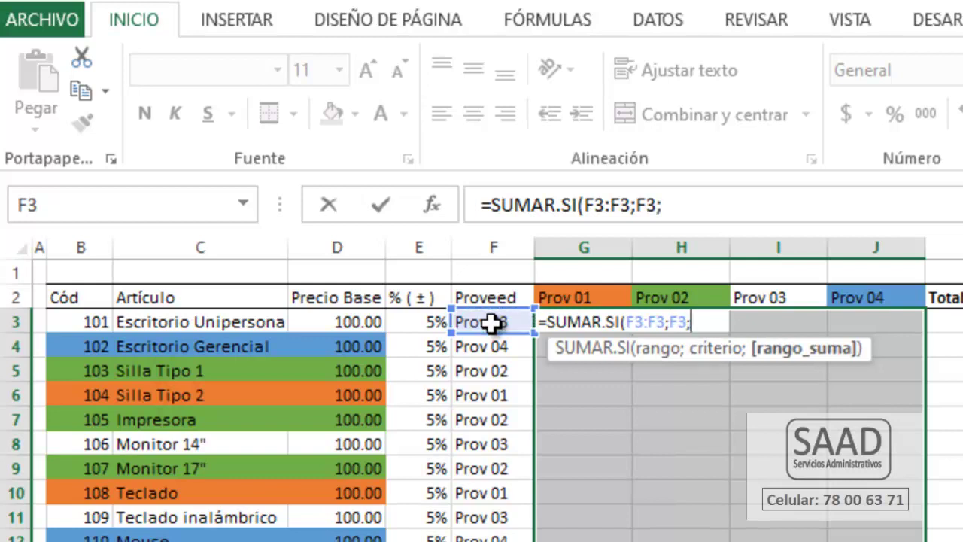
left_click(342, 322)
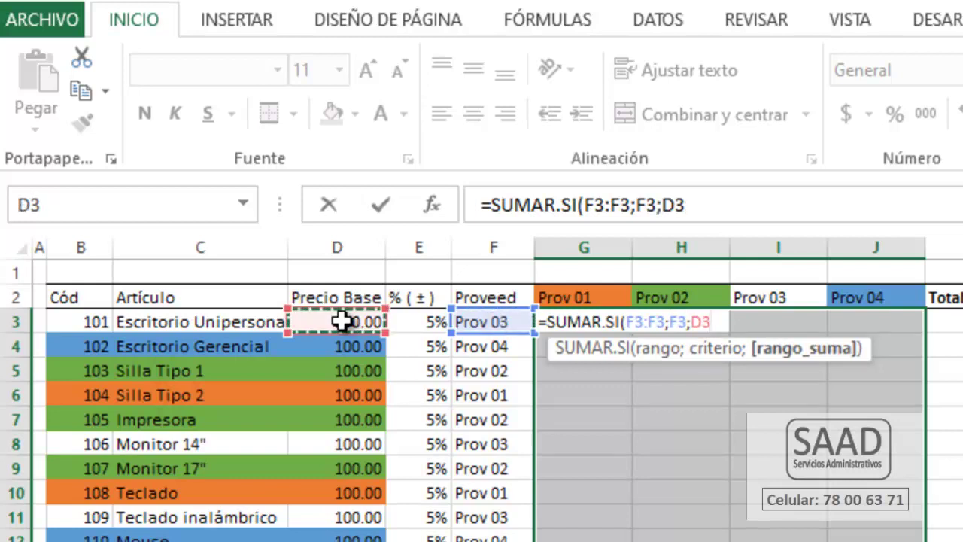
type(":")
left_click(342, 322)
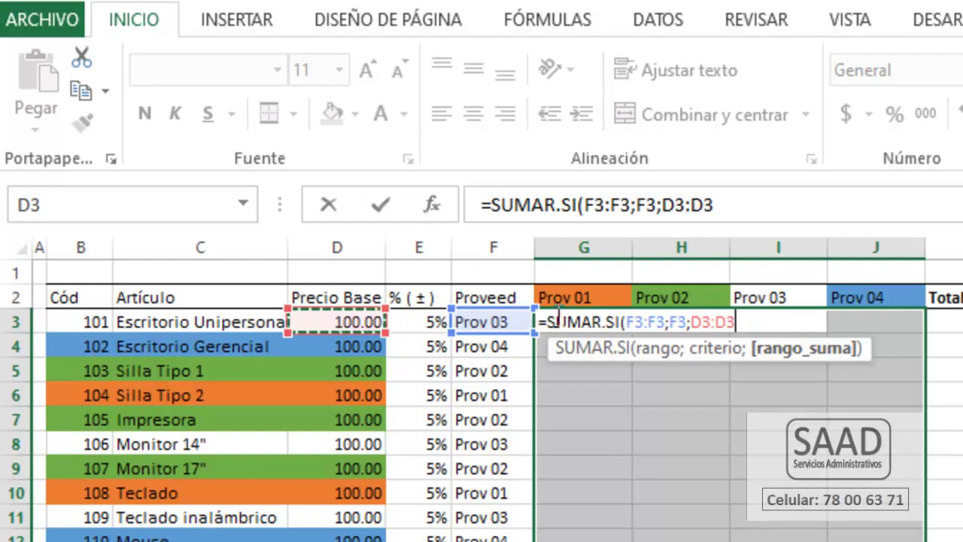
double_click(681, 322)
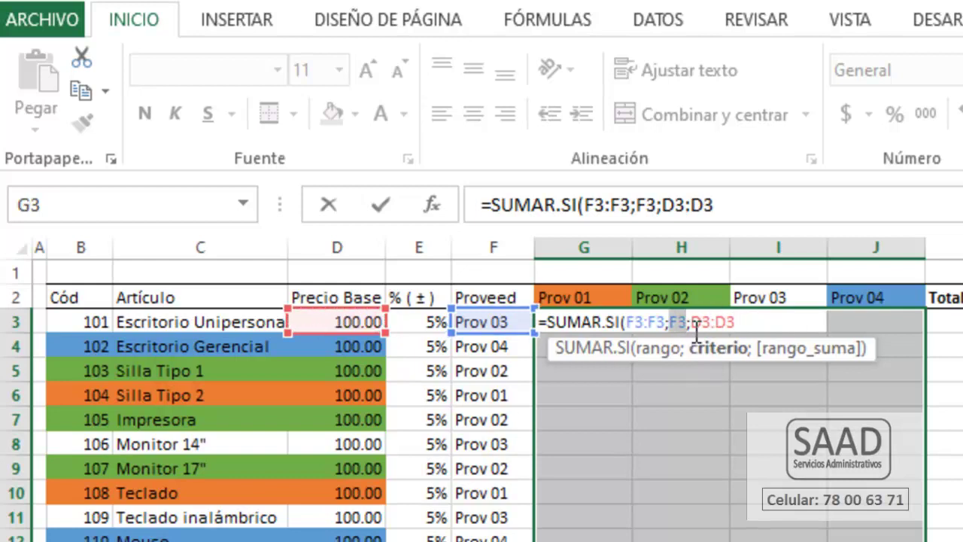
left_click(594, 298)
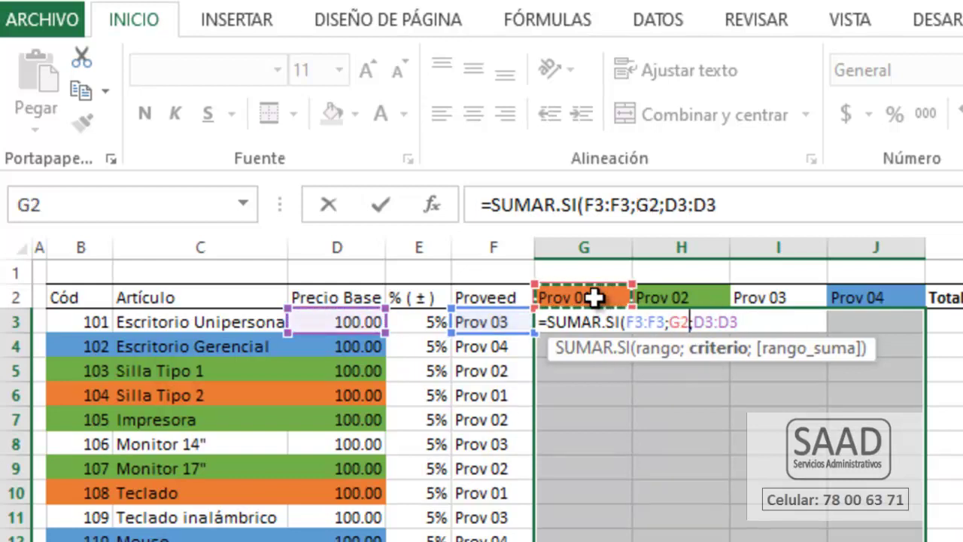
- Anchor it as =SUMAR.SI($F3:$F3;G$2;$D3:$D3) and fill it across G3:J17
left_click(585, 205)
type("$F3:")
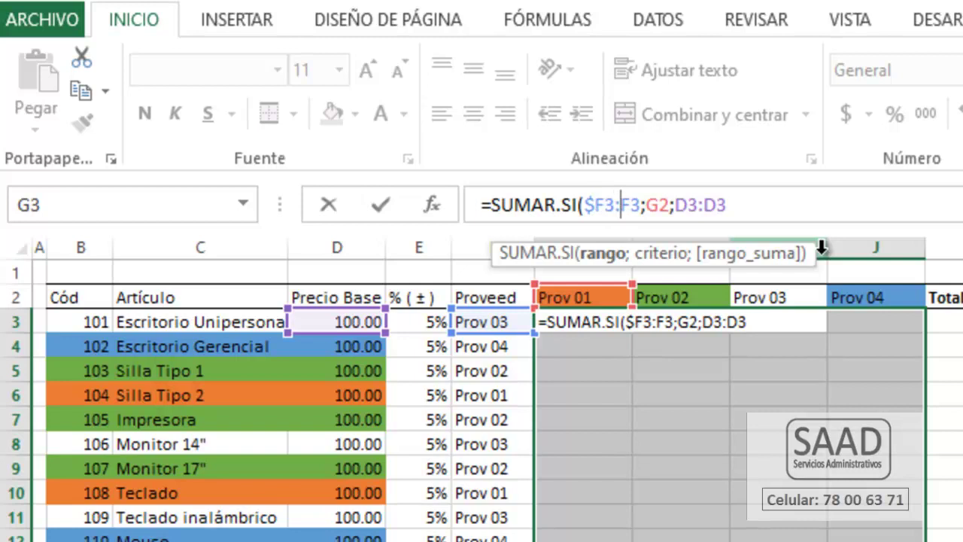
type("$")
key("Right")
key("Right")
key("Right")
key("Right")
type("$")
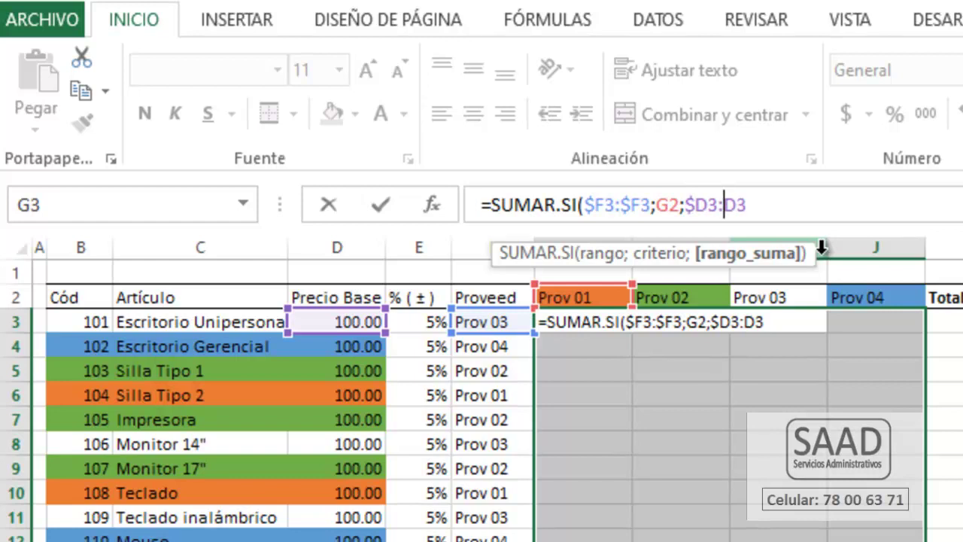
type("$")
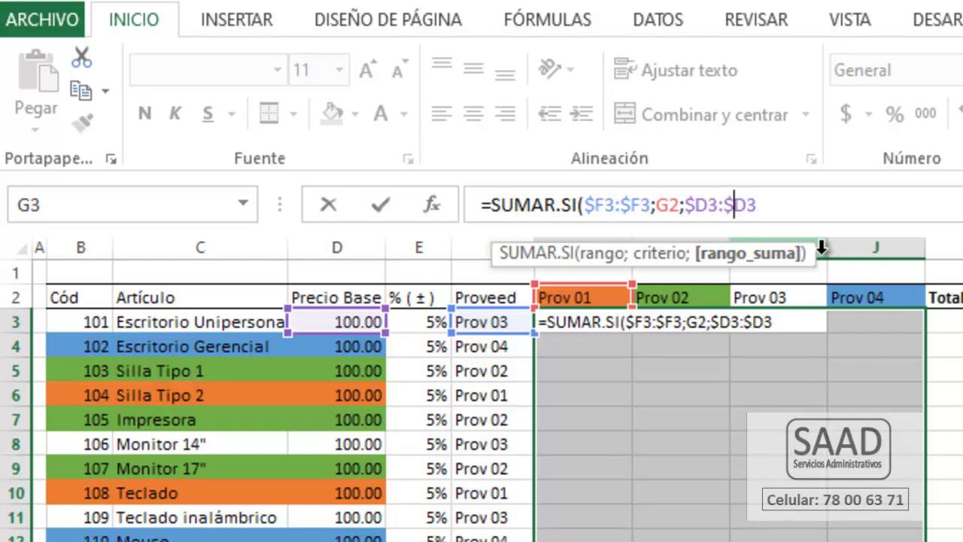
key("Left")
key("Left")
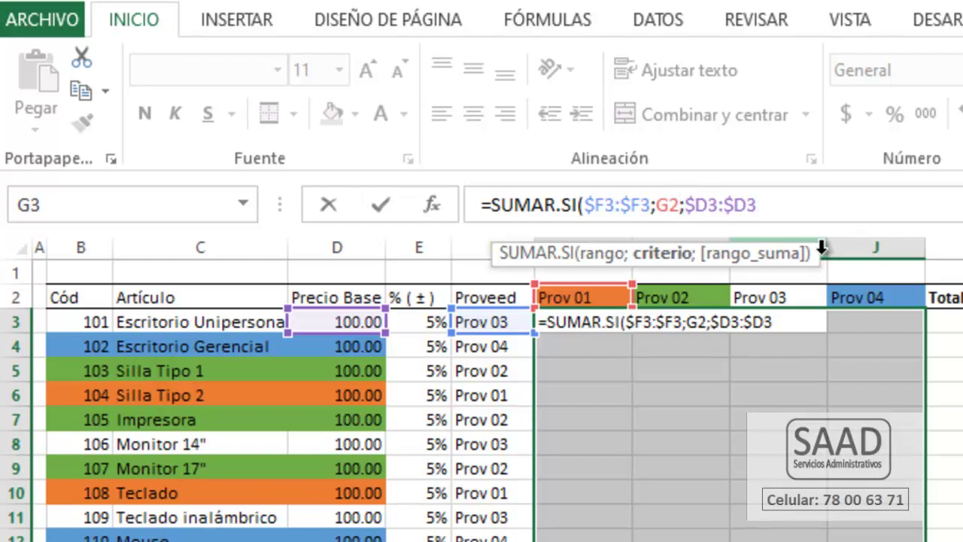
type("$")
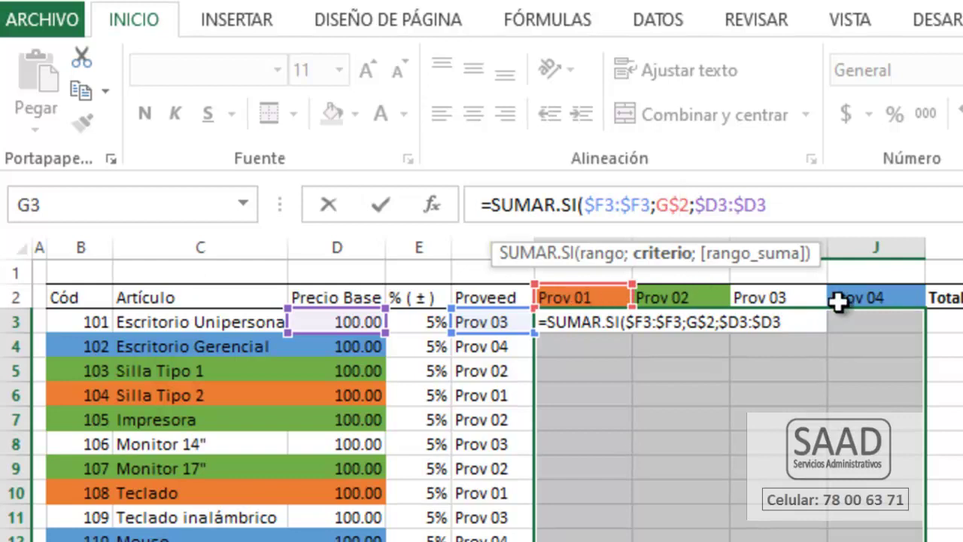
left_click_drag(592, 255, 594, 276)
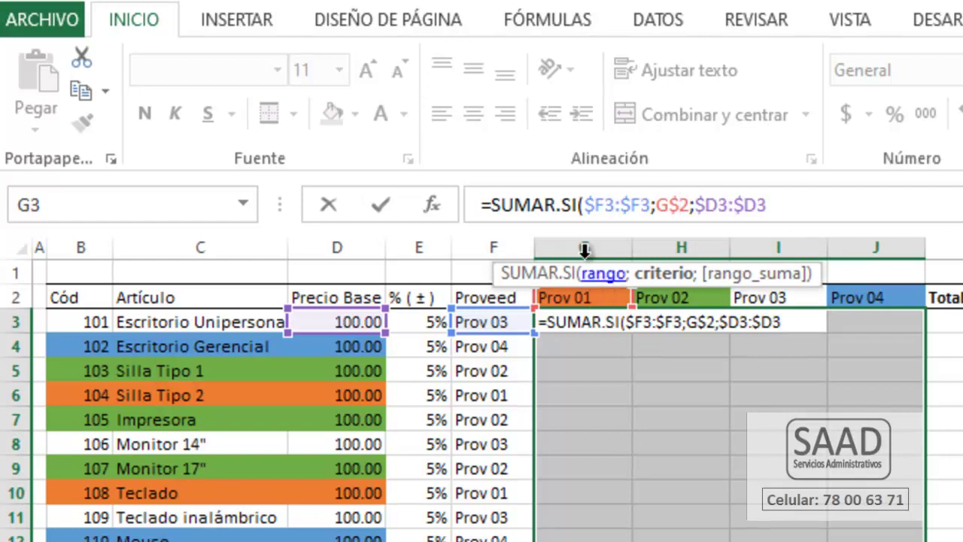
left_click(656, 204)
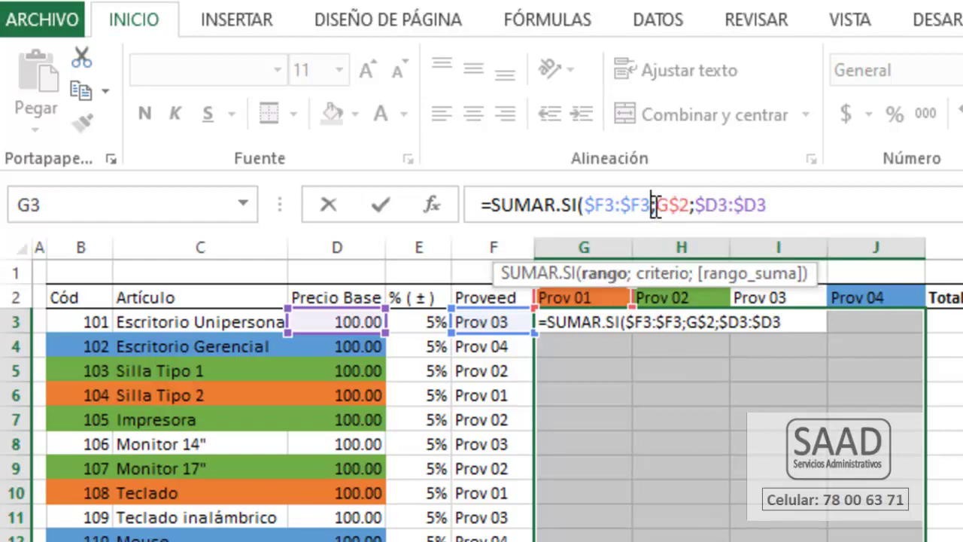
left_click(783, 197)
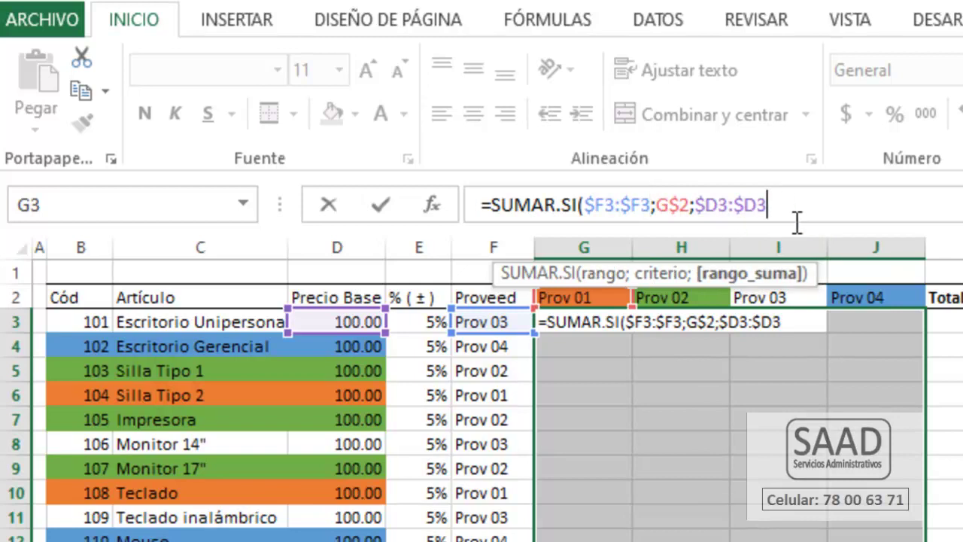
type(")")
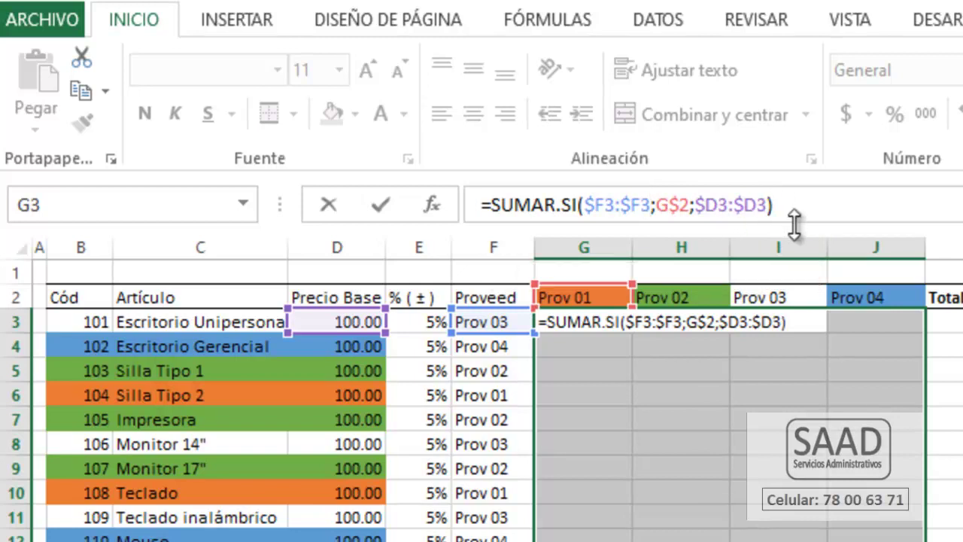
key("ctrl+Return")
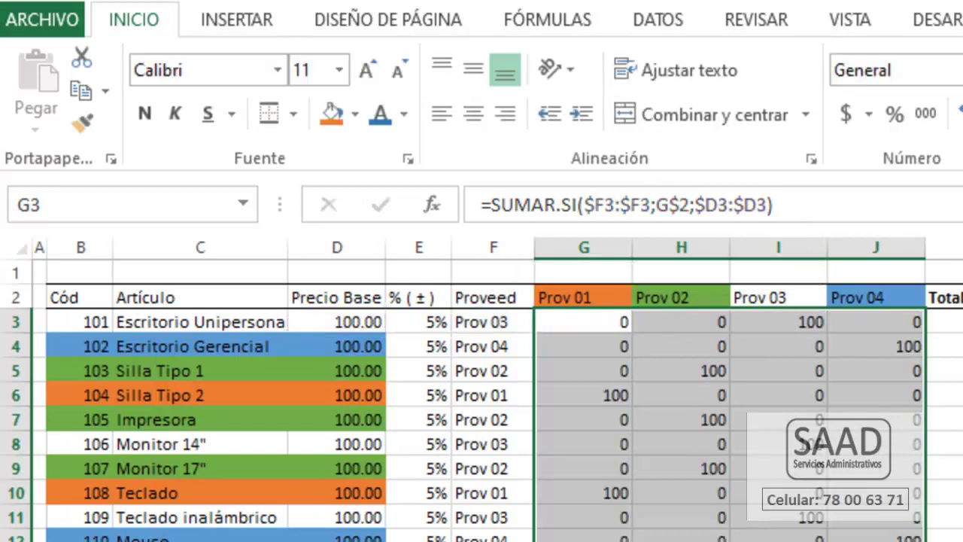
- Reassign Monitor 17" (F9) and Papel Carta (x500) (F16) to Prov 03
key("ctrl+Down")
key("Right")
key("Right")
key("Right")
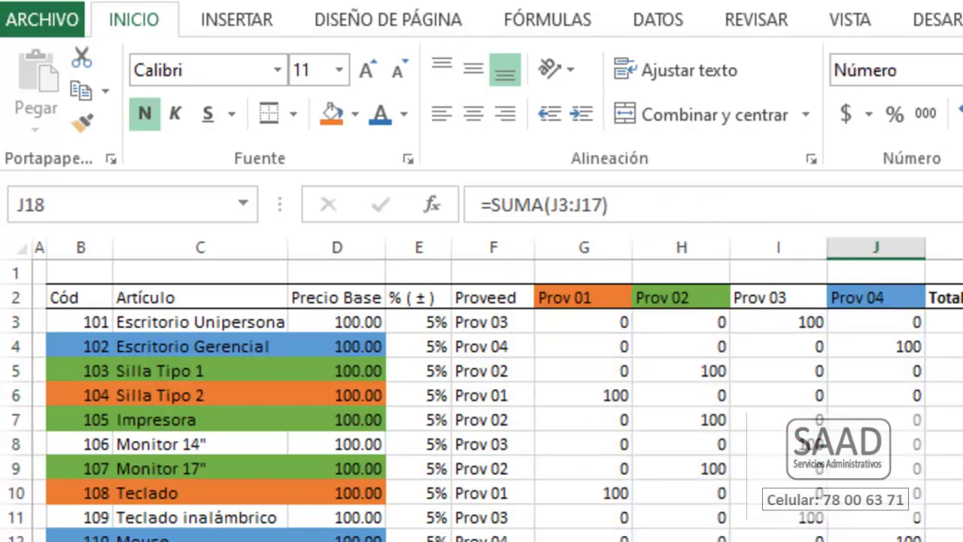
left_click(499, 473)
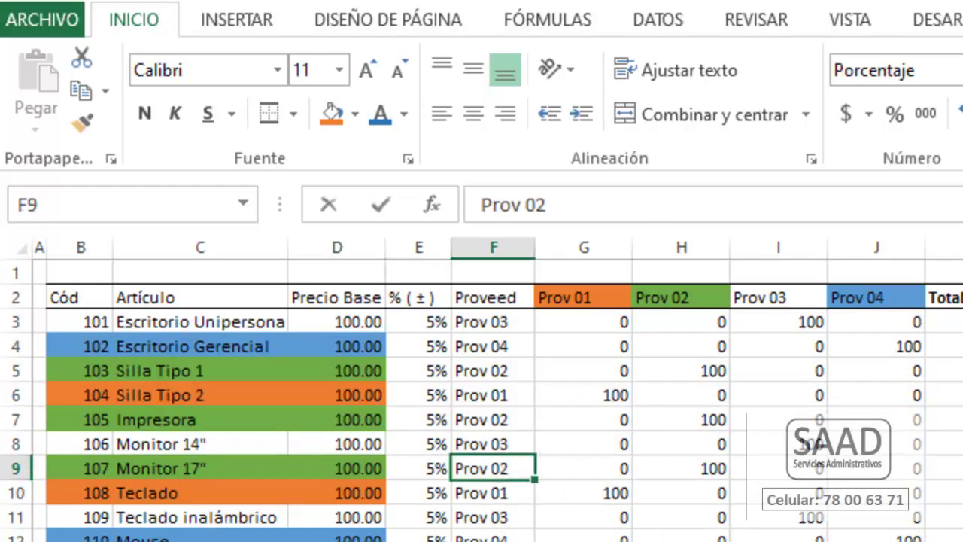
key("F2")
key("BackSpace")
type("3")
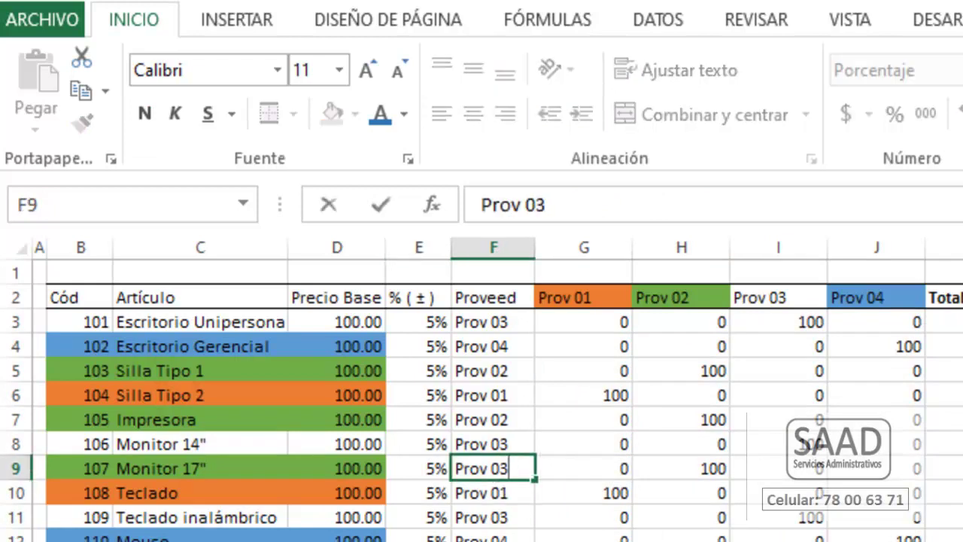
key("Return")
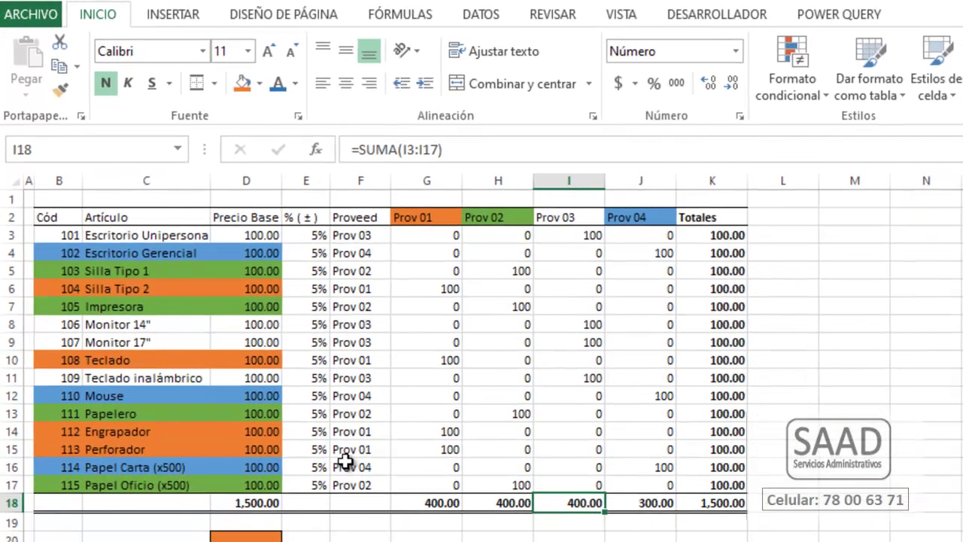
left_click(364, 468)
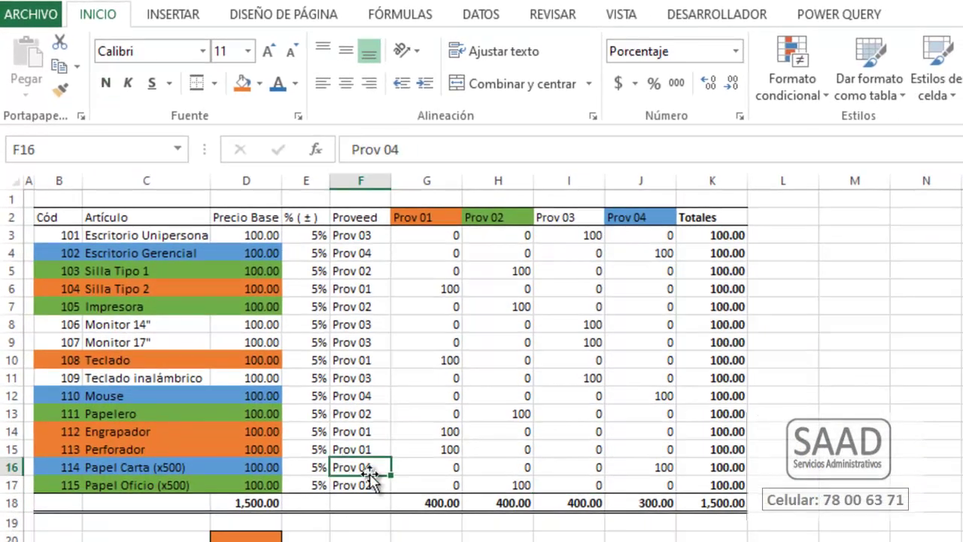
double_click(369, 468)
type("3")
key("Return")
- Verify the supplier totals 400, 400, 500, 200 and the SUMAR.SI formulas in G4 and G9
left_click(591, 471)
left_click(582, 502)
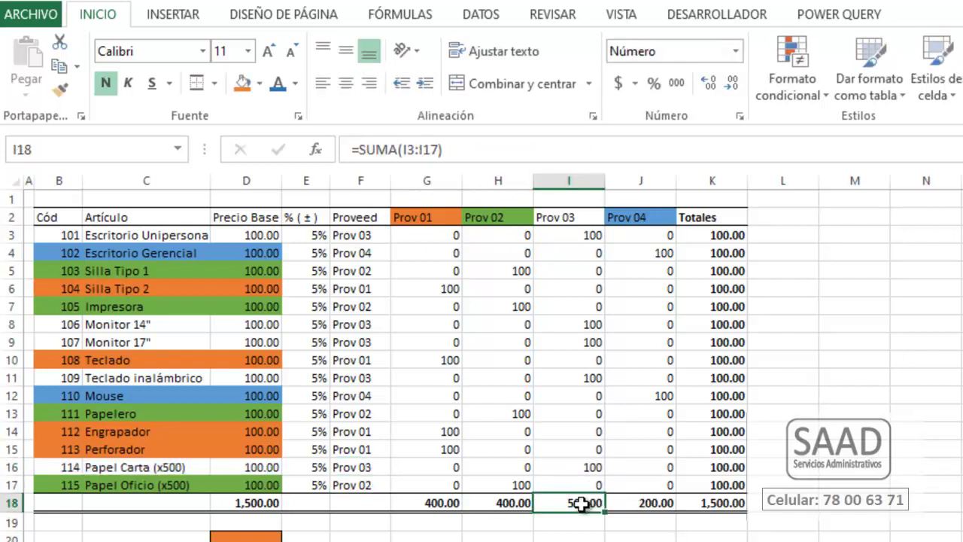
left_click(459, 343)
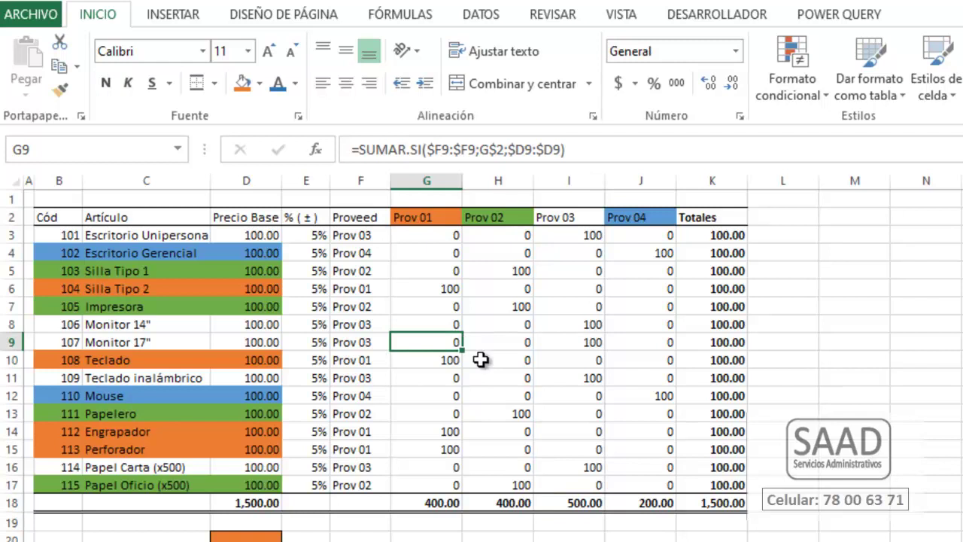
mouse_move(430, 236)
left_mouse_down()
mouse_move(430, 368)
mouse_move(617, 485)
left_mouse_up()
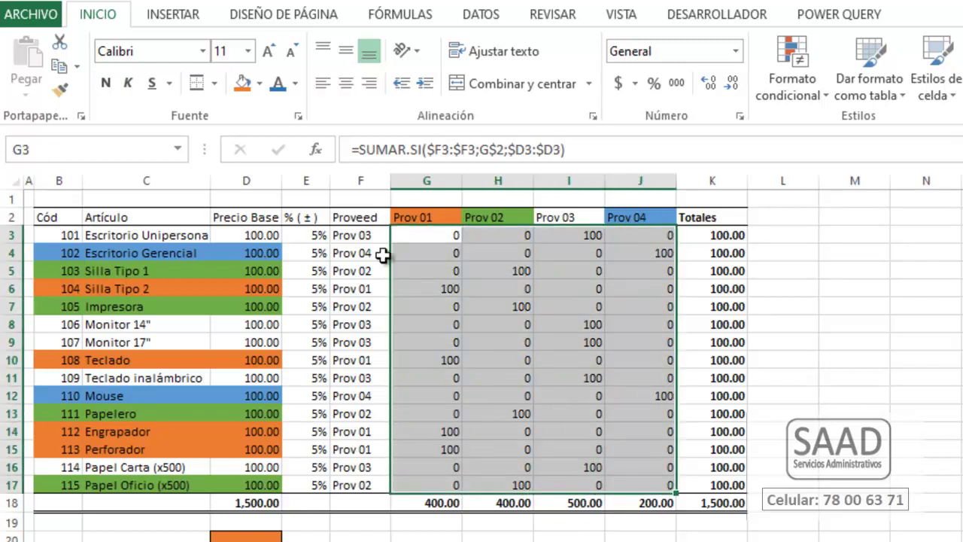
left_click_drag(361, 235, 361, 482)
left_click(228, 256)
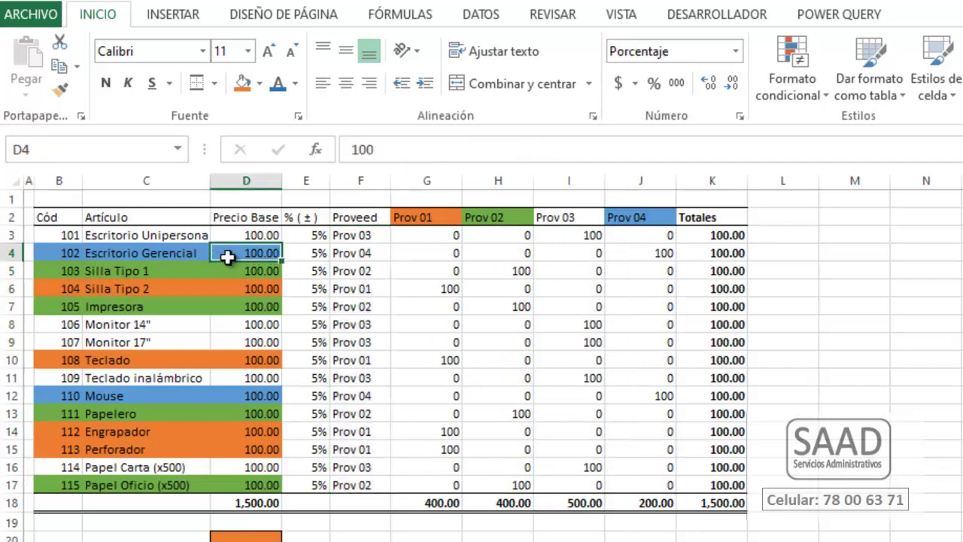
left_click(428, 251)
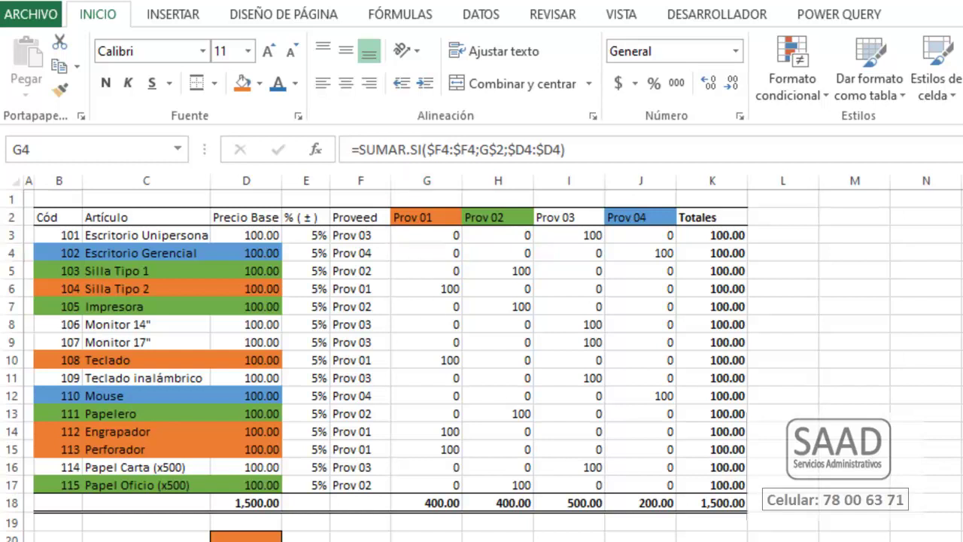
left_click_drag(422, 216, 625, 221)
- Paste the Prov 01–Prov 04 headers transposed as a vertical list starting at D20
key("ctrl+c")
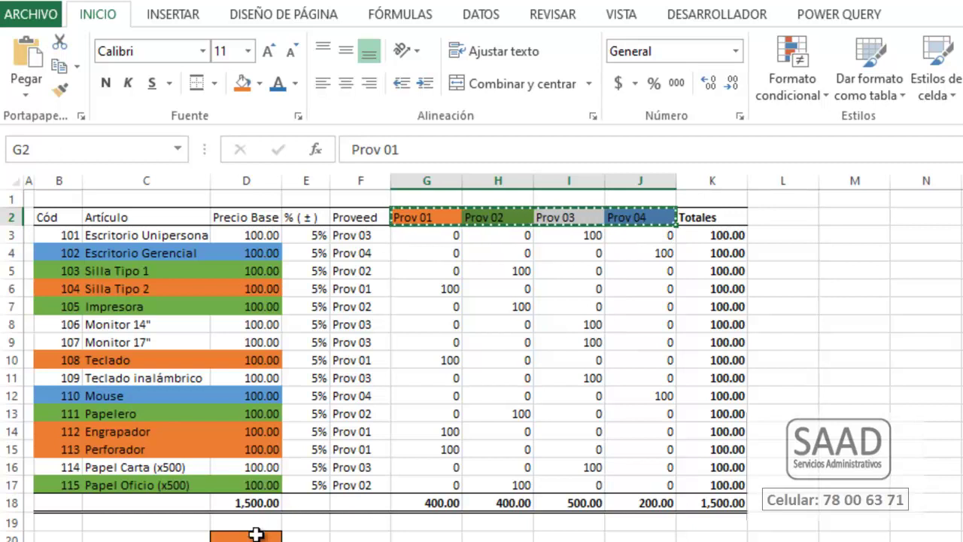
left_click(249, 536)
key("alt+o")
key("v")
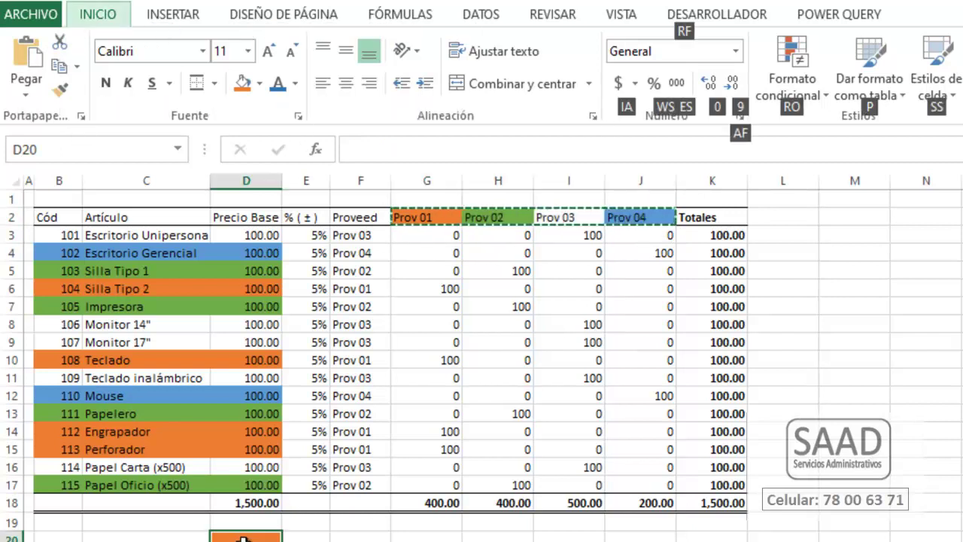
key("e")
key("v")
key("t")
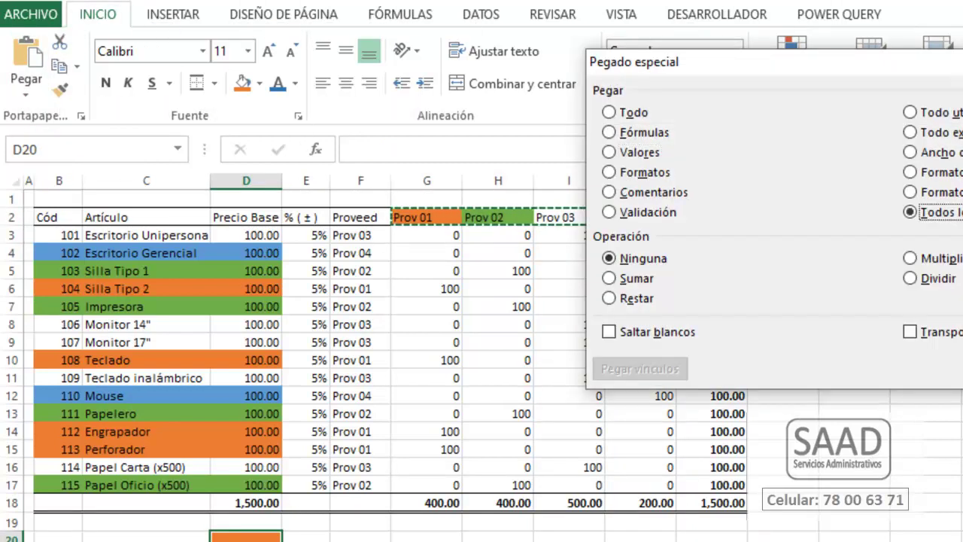
left_click(942, 336)
key("Return")
- Enter =SUMAR.SI($F$3:$F$17;$D20;$D$3:$D$17) in E20 for the Prov 01 total
left_click(305, 536)
type("=SUMA")
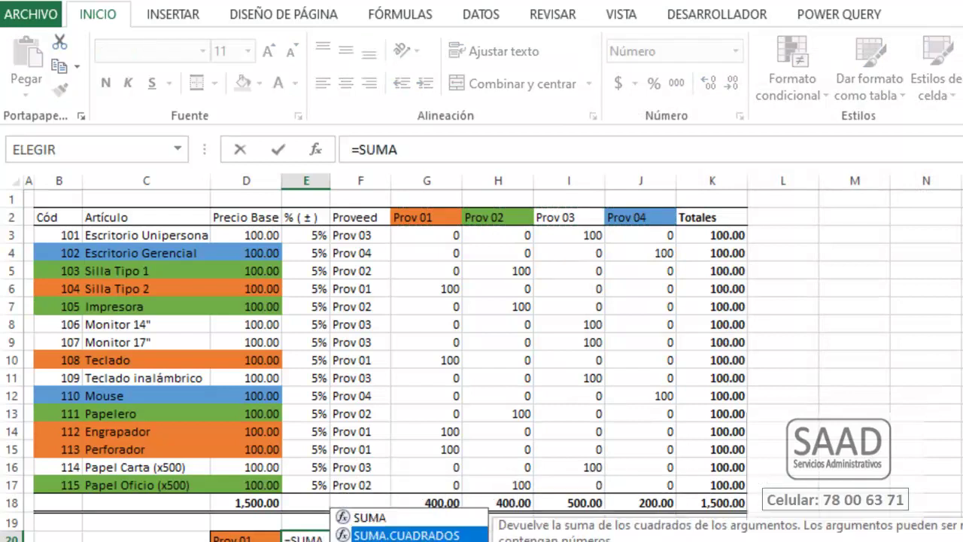
type("R.SI(")
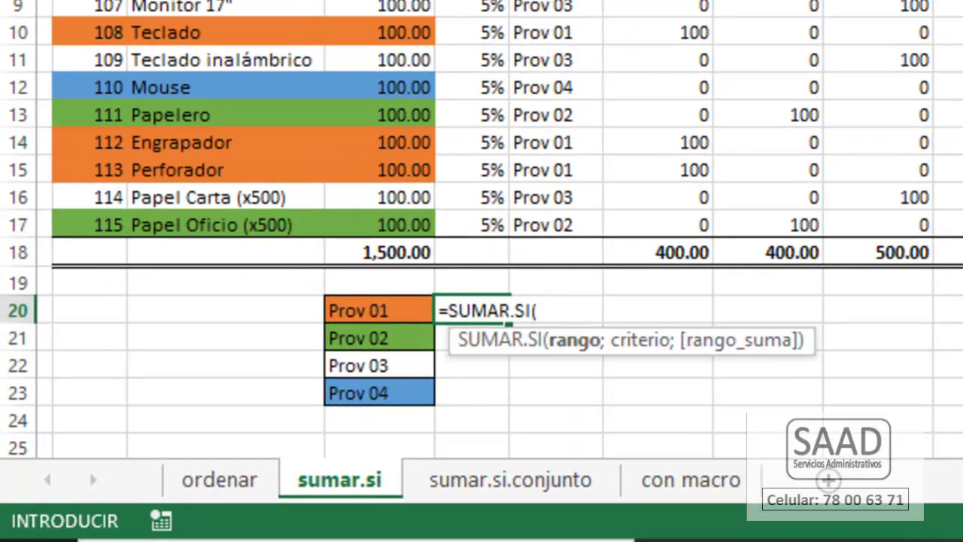
left_click_drag(395, 42, 383, 324)
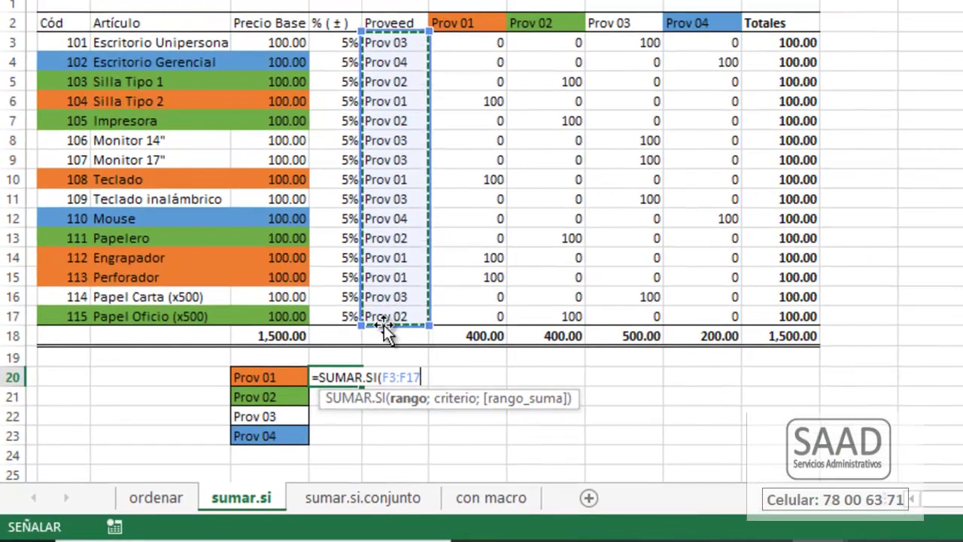
key("F4")
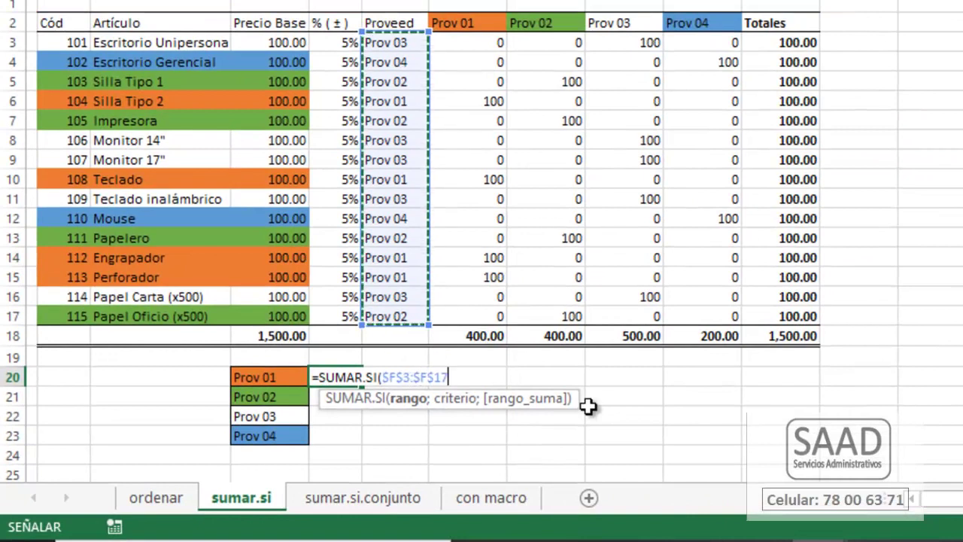
type(";")
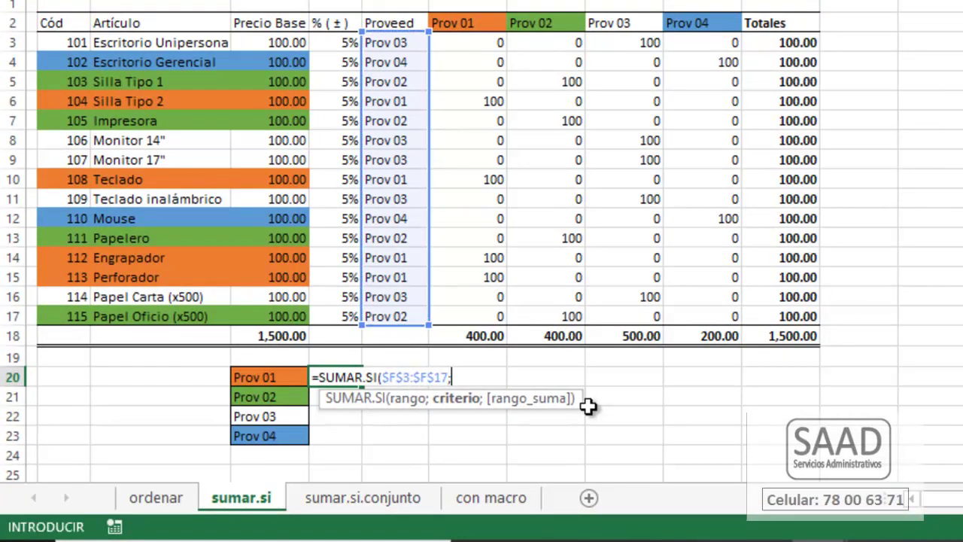
left_click(264, 378)
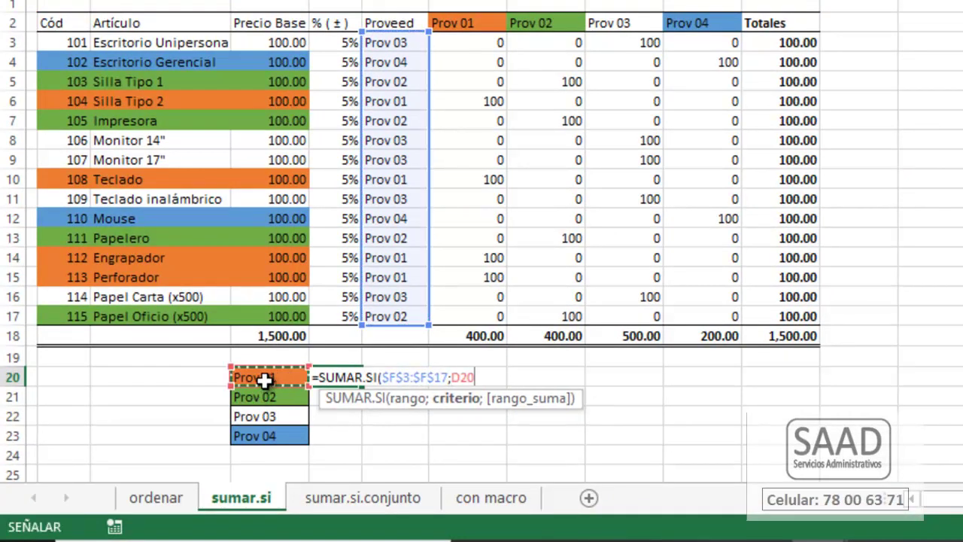
key("F4")
key("F4")
key("F4")
type(";")
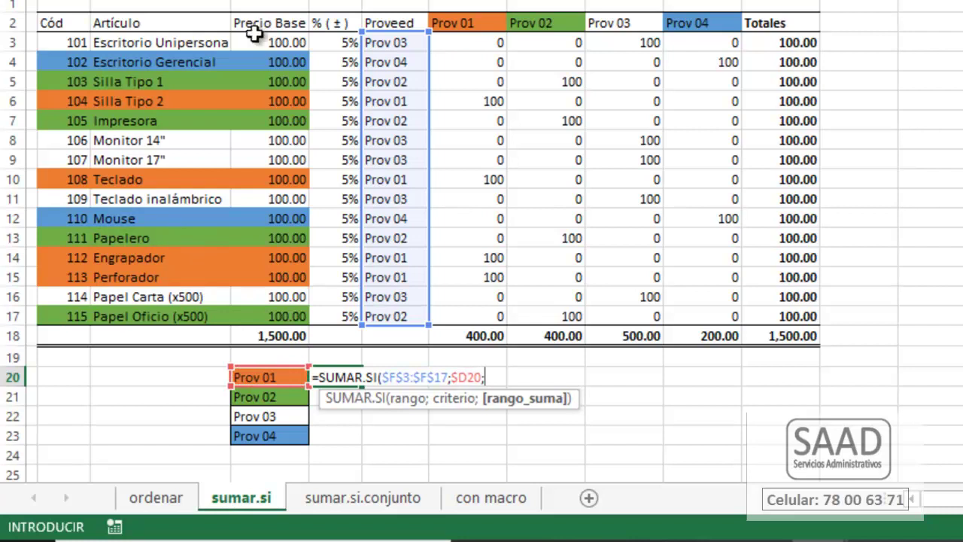
left_click_drag(259, 42, 301, 315)
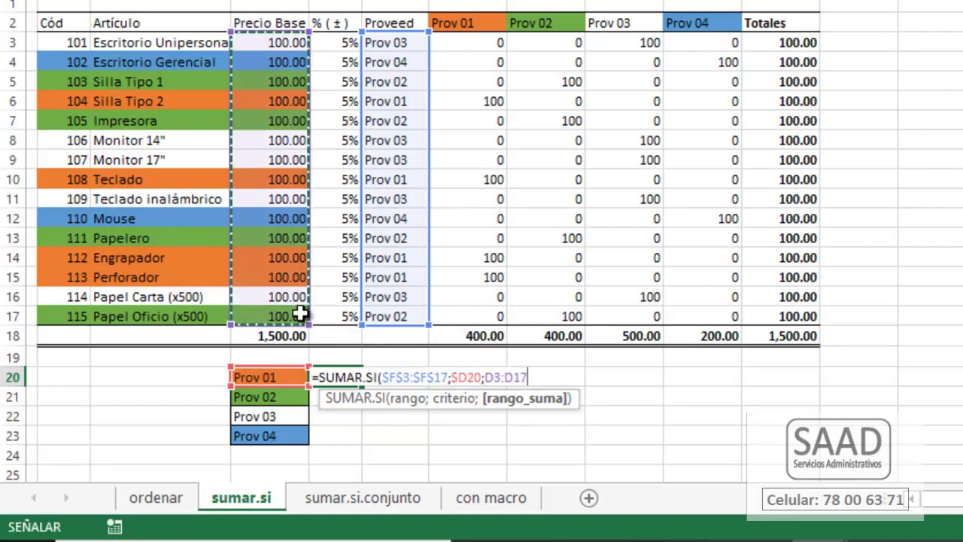
key("F4")
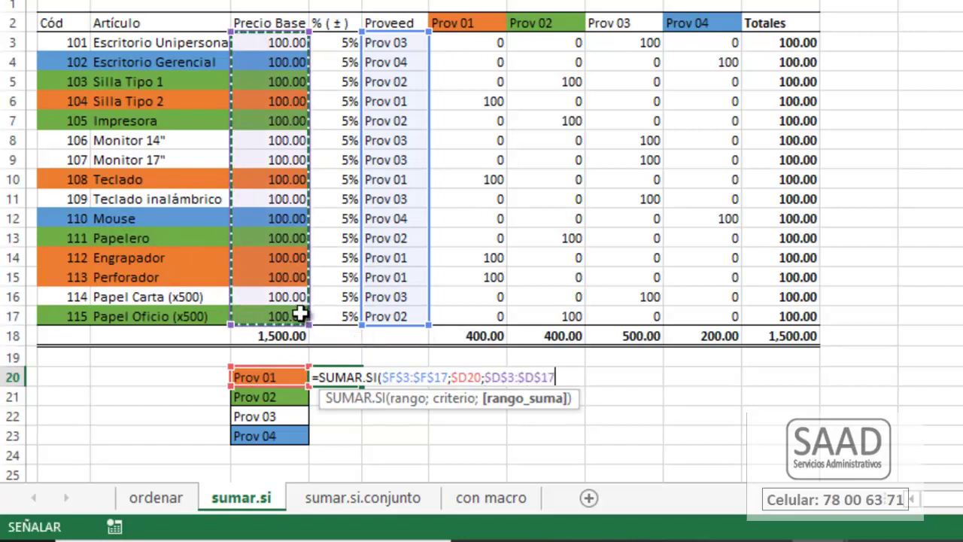
type(")")
key("Return")
- Copy the total formula down to E23, add all borders, and check totals 400, 400, 500, 200
key("shift+Down")
key("shift+Down")
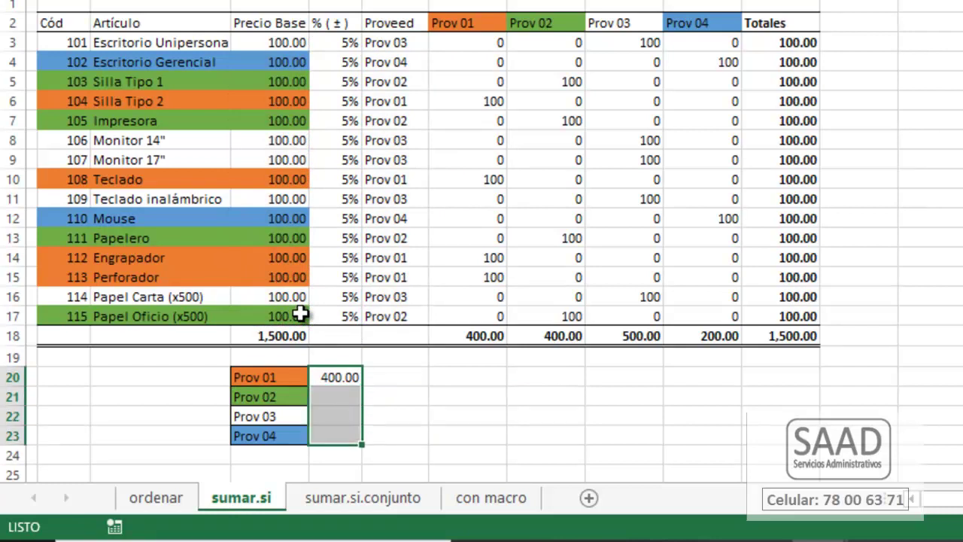
key("ctrl+j")
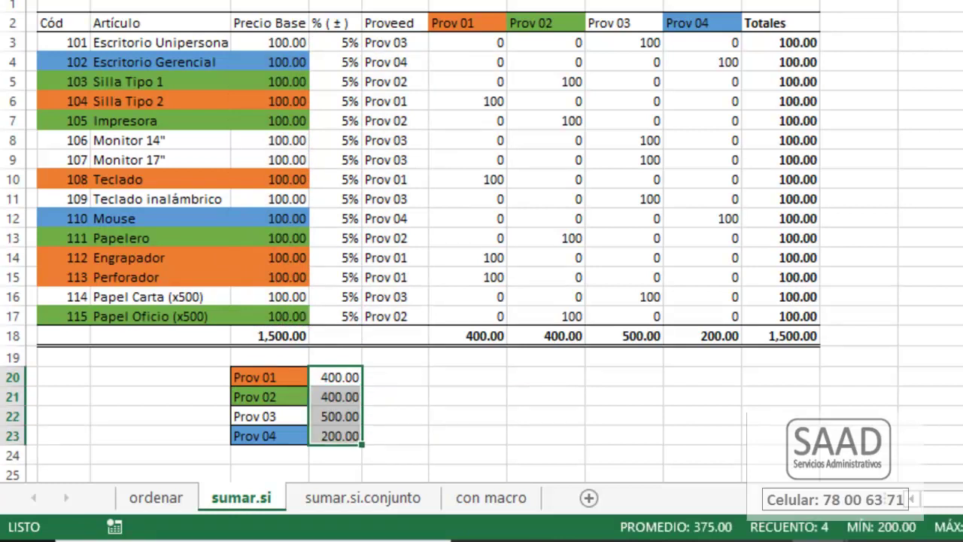
left_click(255, 2)
left_click(219, 70)
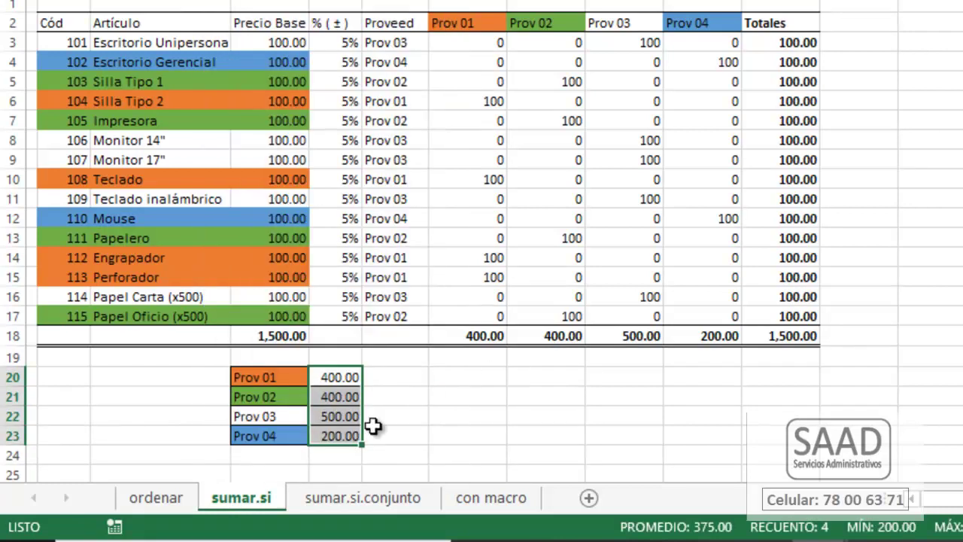
left_click(485, 338)
left_click(541, 337)
left_click(628, 336)
left_click_drag(342, 378, 348, 448)
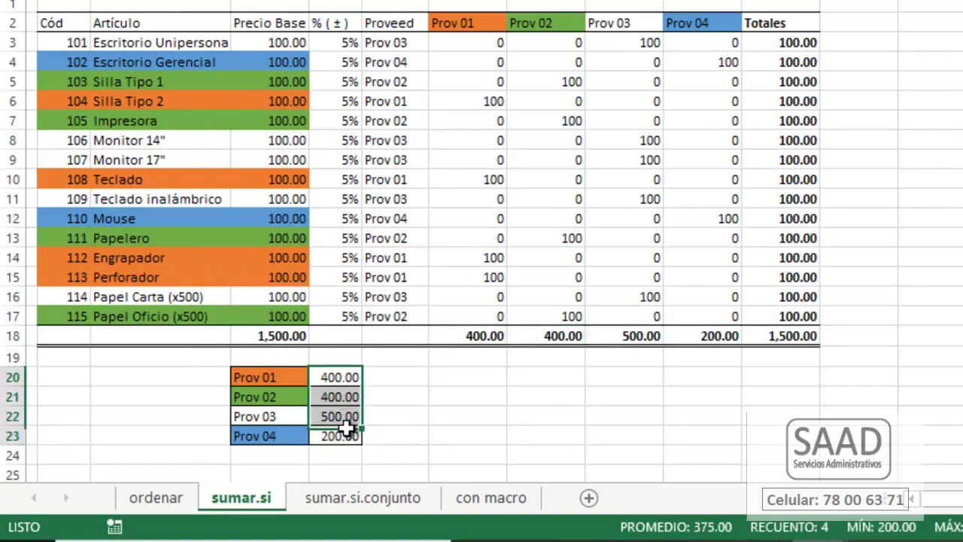
- Switch to the sumar.si.conjunto sheet and review its conditional formatting rules
left_click(345, 513)
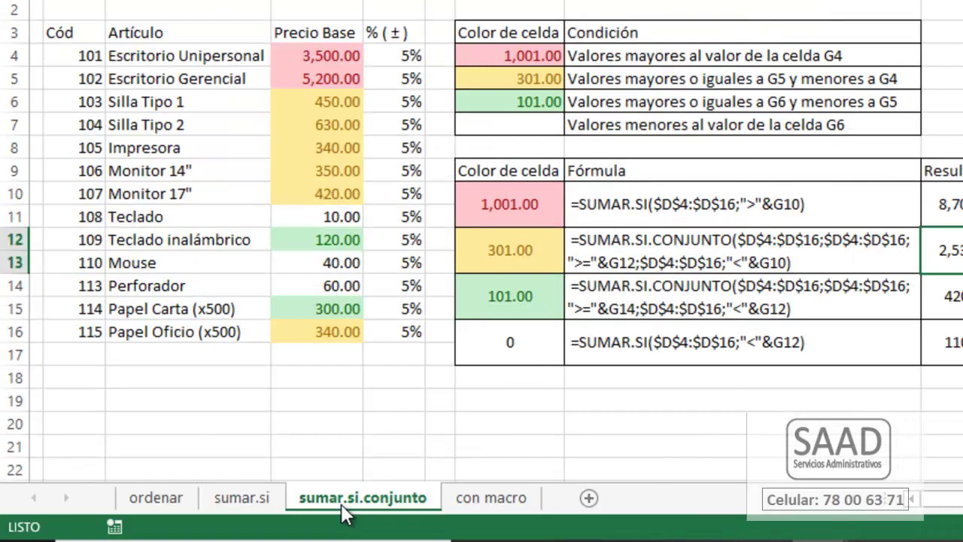
left_click(230, 509)
left_click_drag(376, 42, 370, 310)
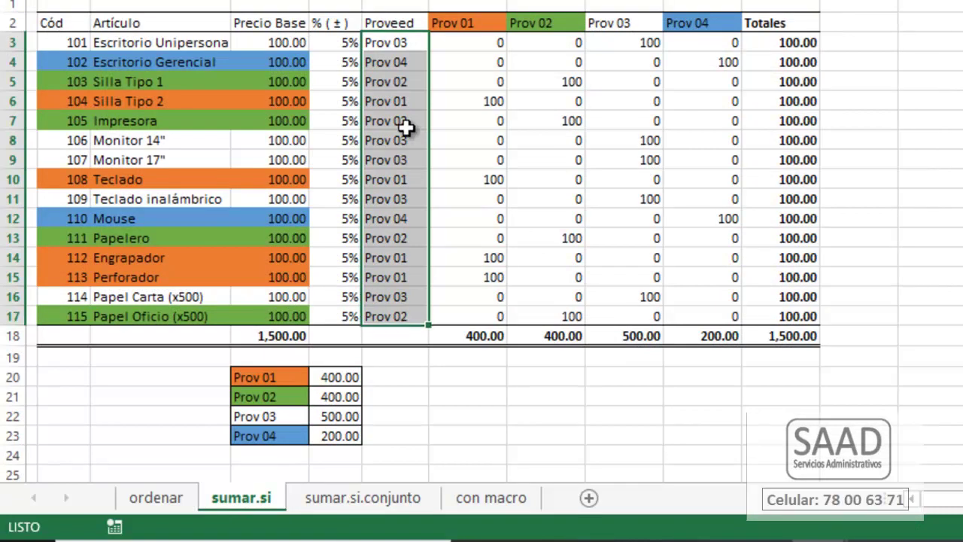
left_click(349, 502)
left_click(337, 61)
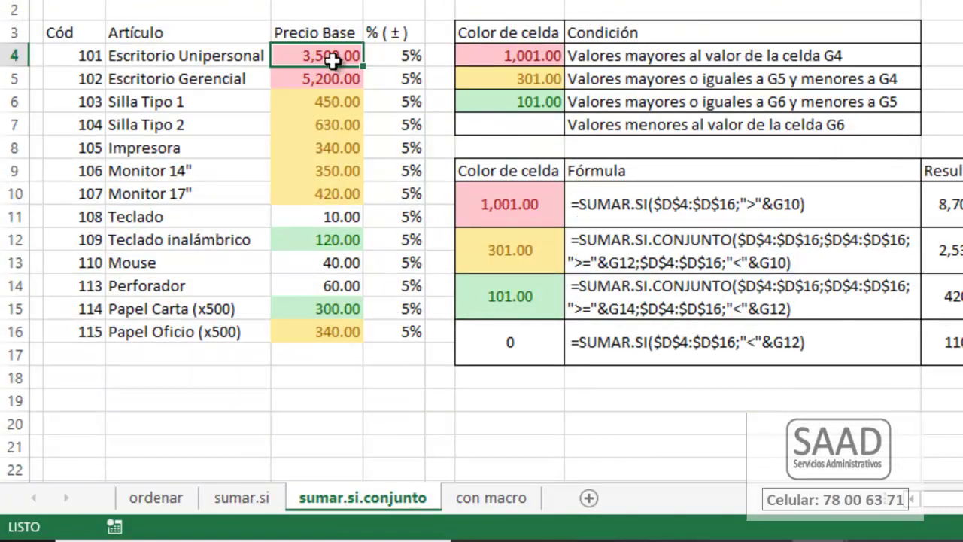
left_click(932, 1)
left_click(932, 226)
left_click(510, 57)
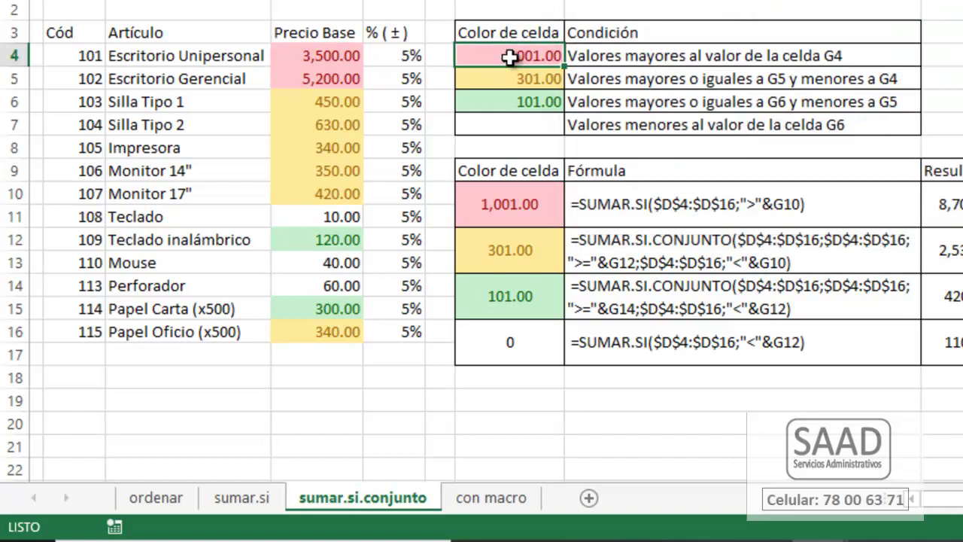
- Test a price of 900 in D4, then undo the change
key("Left")
key("Left")
key("Left")
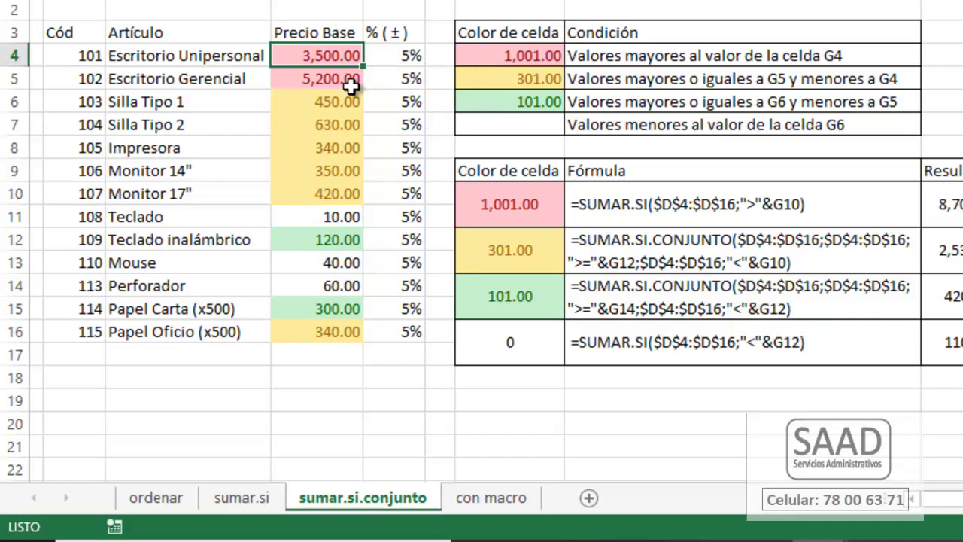
type("900")
key("Return")
key("ctrl+z")
- Inspect thresholds G4:G7 and the SUMAR.SI and SUMAR.SI.CONJUNTO formulas, then select prices D4:D16
left_click_drag(647, 61, 645, 118)
left_click_drag(660, 208, 670, 325)
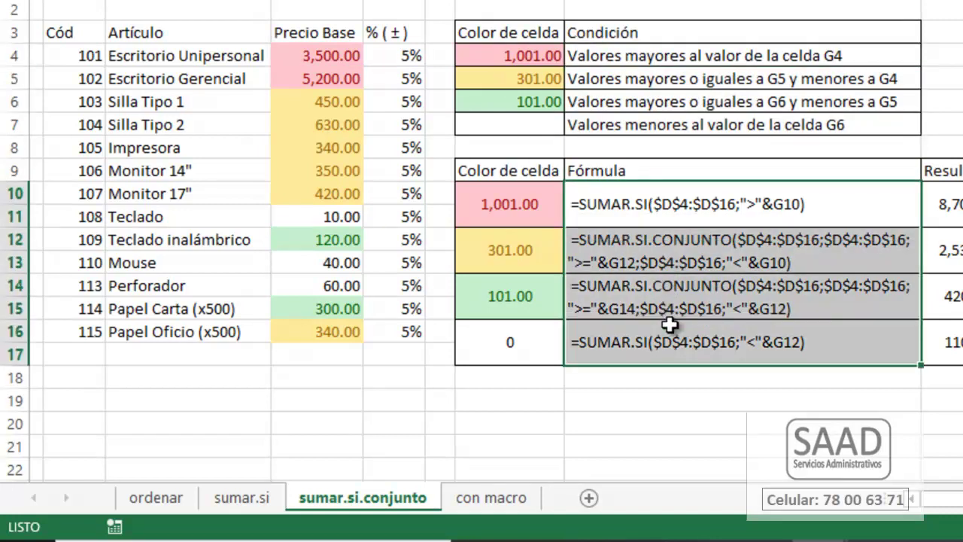
left_click(942, 204)
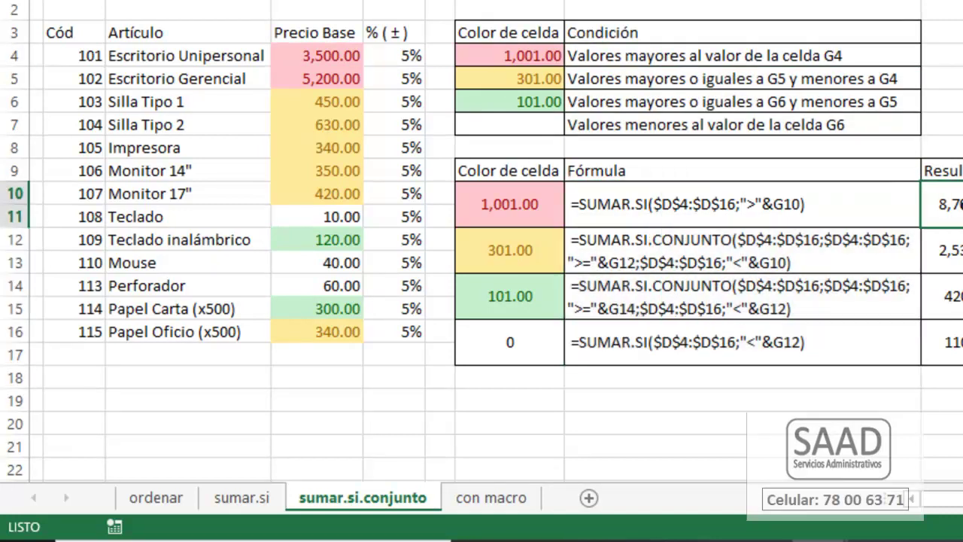
left_click(690, 200)
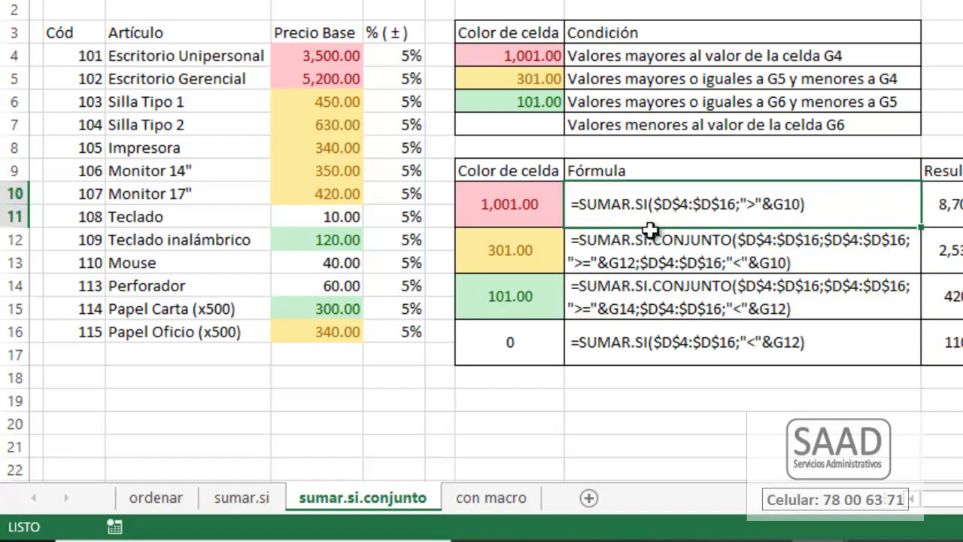
left_click(660, 245)
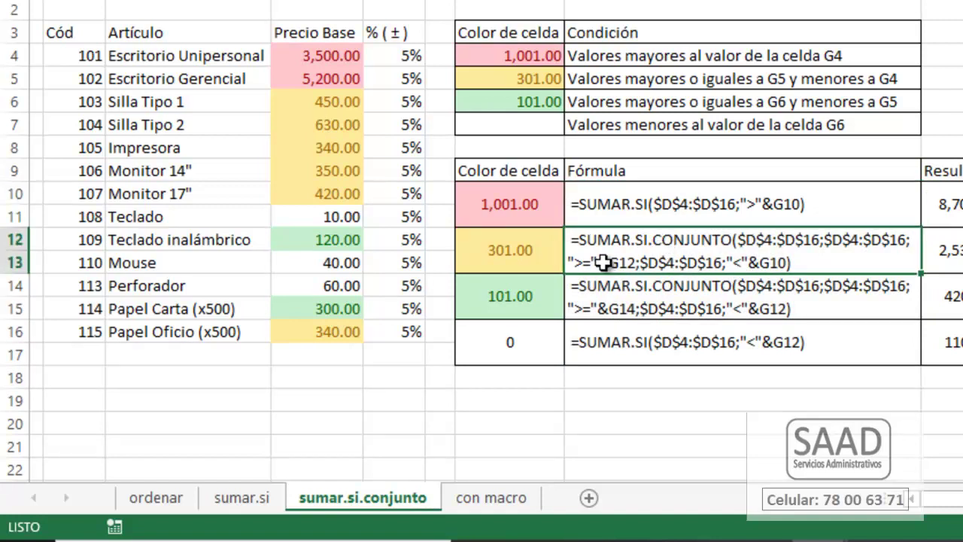
left_click(267, 501)
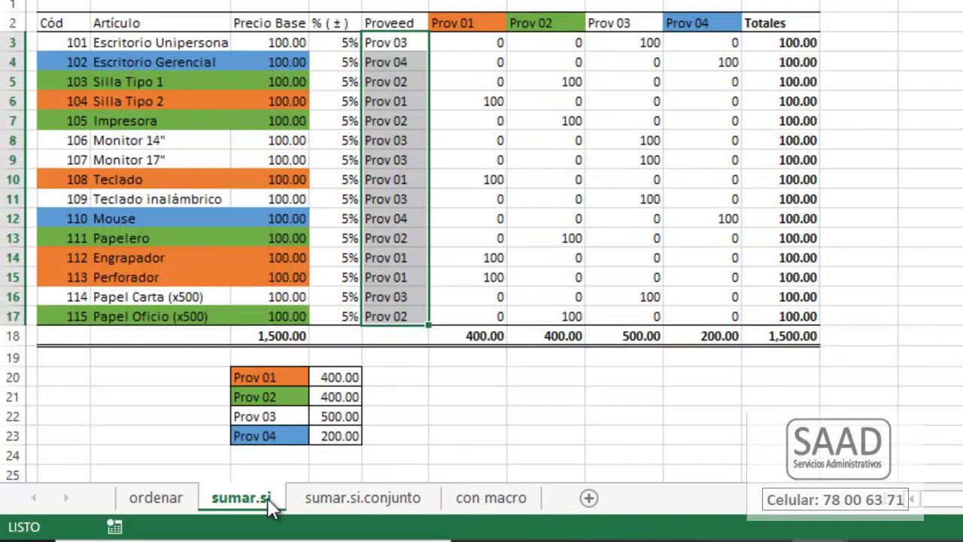
left_click(346, 500)
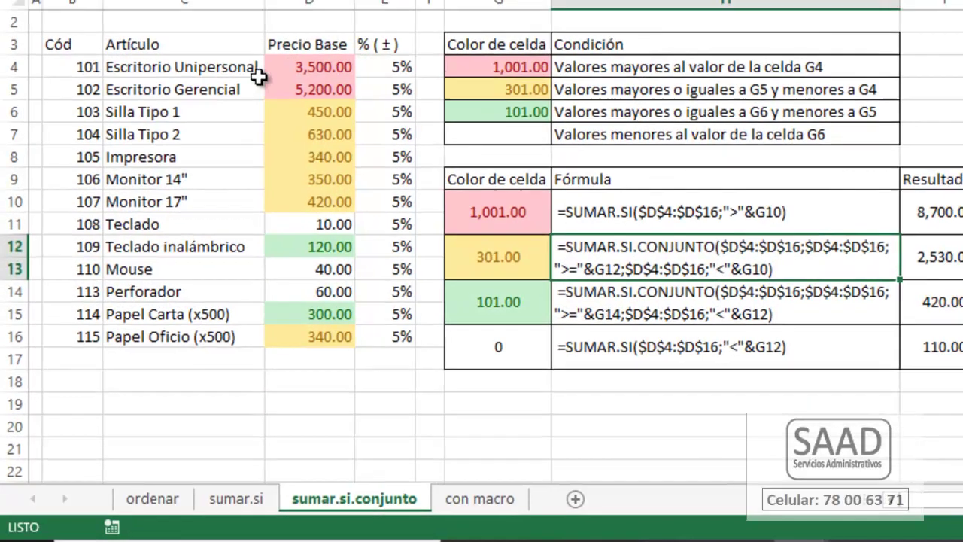
left_click_drag(199, 197, 225, 390)
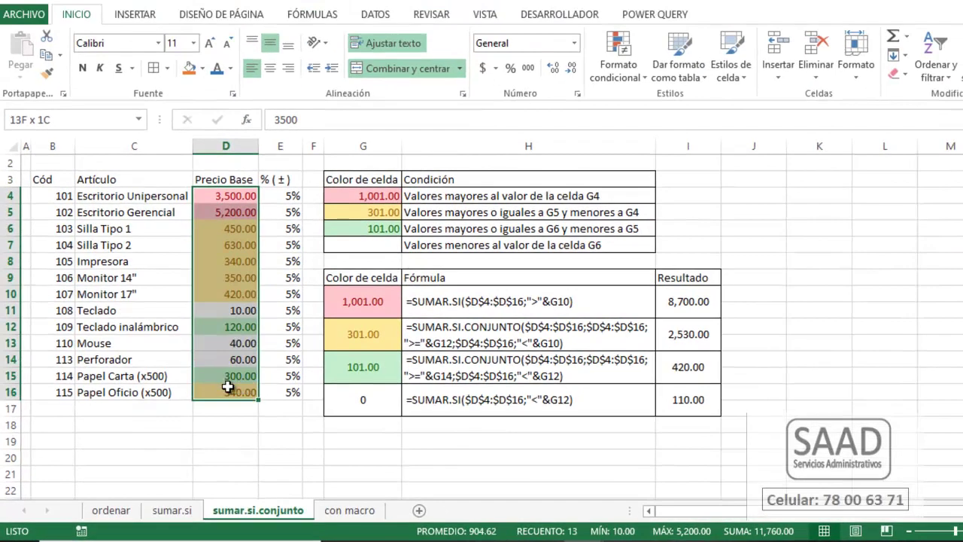
left_click(621, 54)
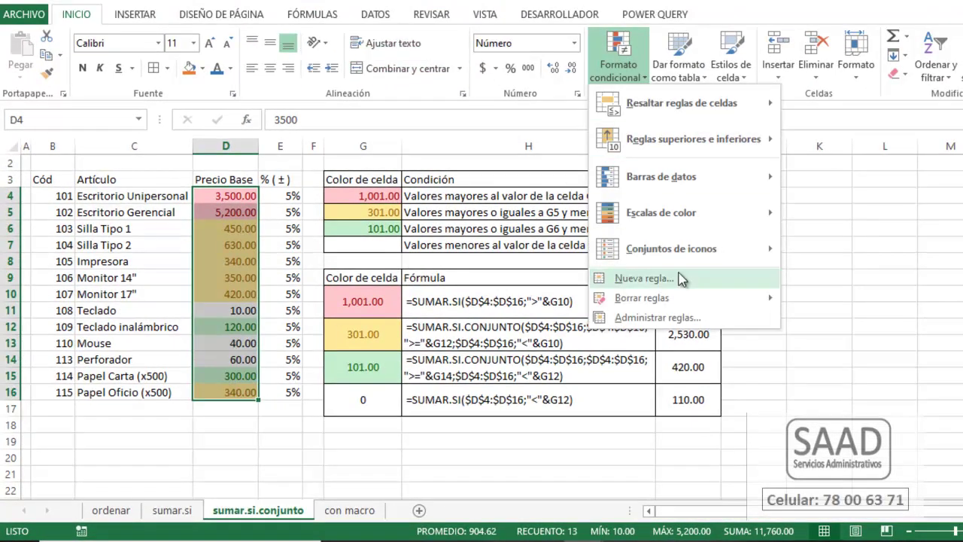
left_click(647, 278)
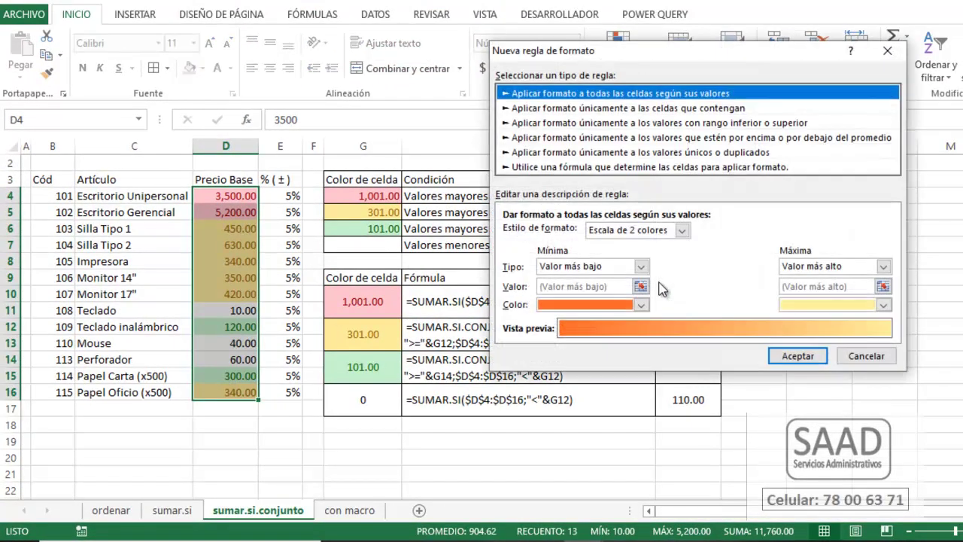
key("Escape")
left_click(602, 75)
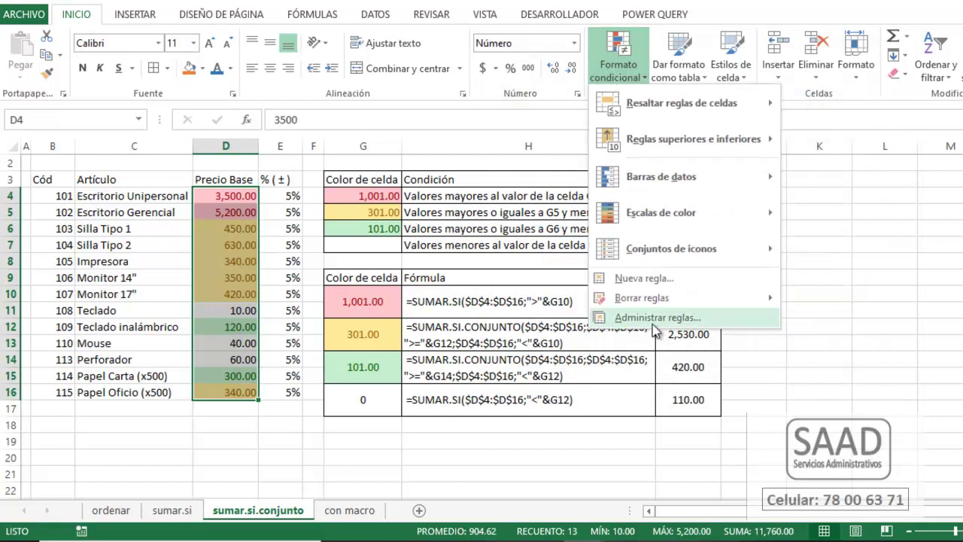
left_click(662, 317)
left_click(543, 188)
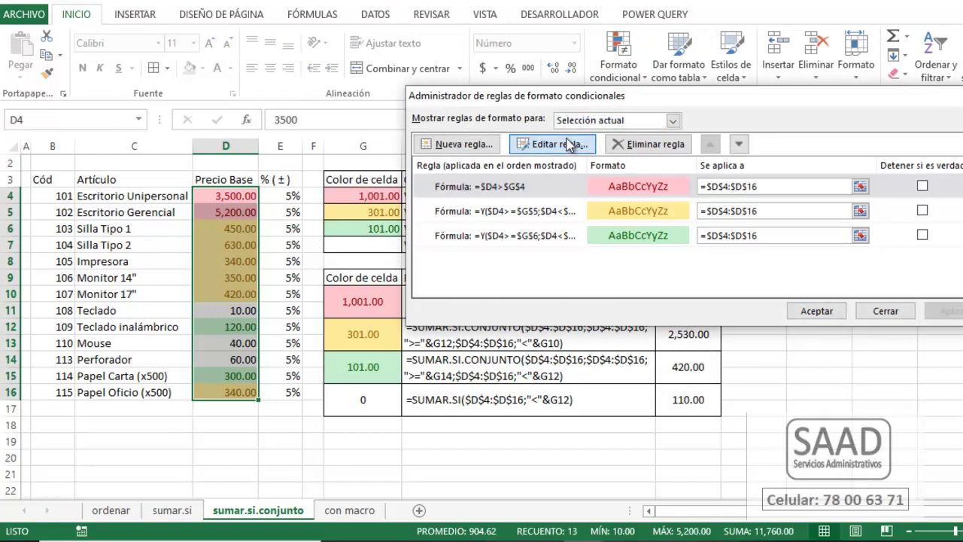
left_click(561, 144)
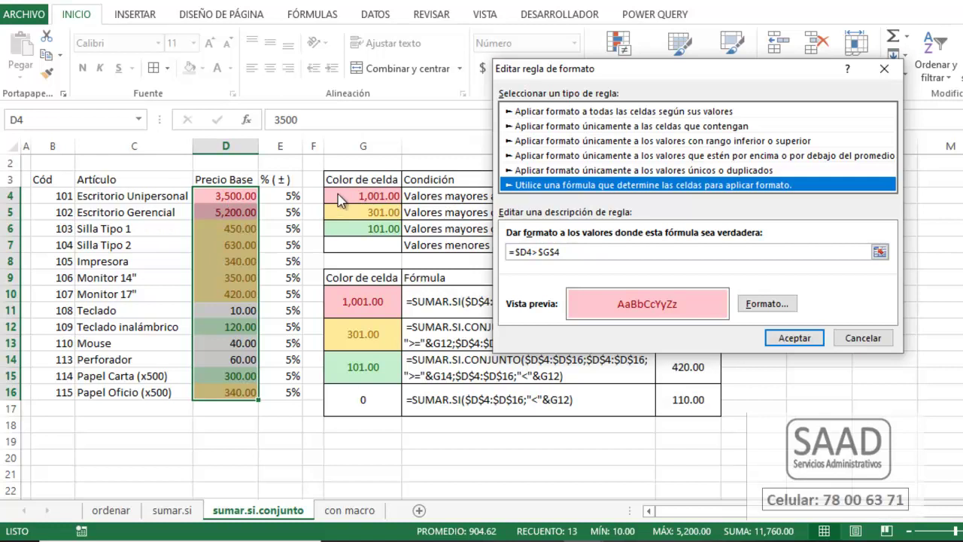
left_click(860, 338)
left_click(816, 309)
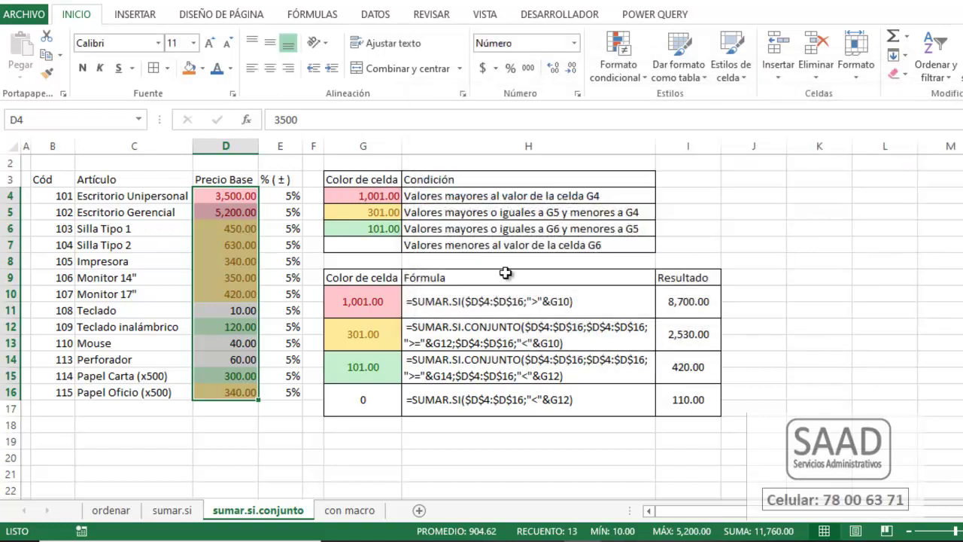
left_click(359, 199)
type("4")
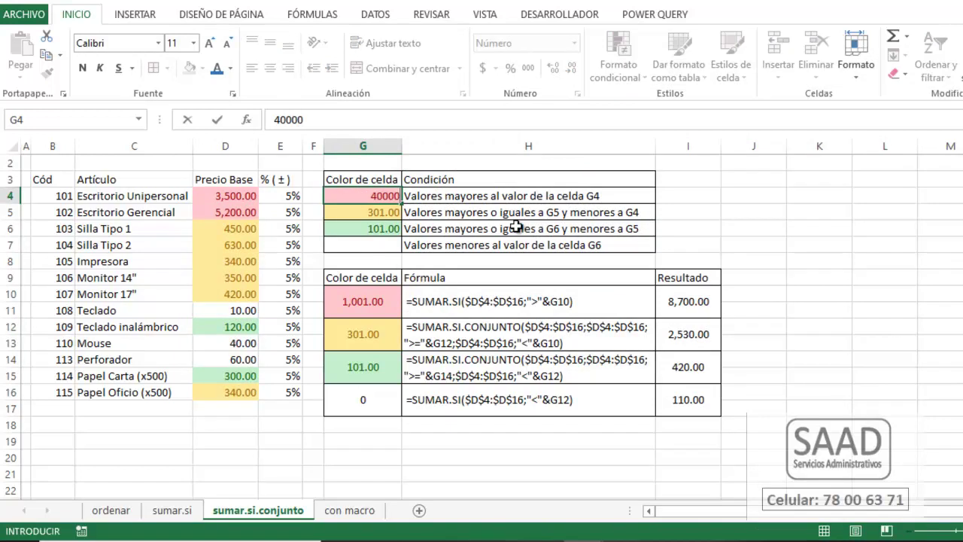
key("Return")
left_click(236, 198)
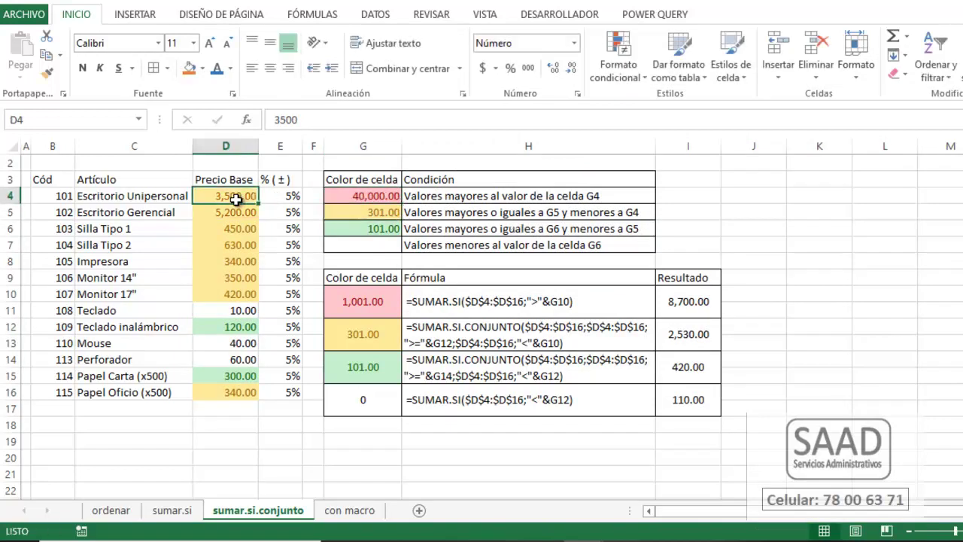
left_click(388, 197)
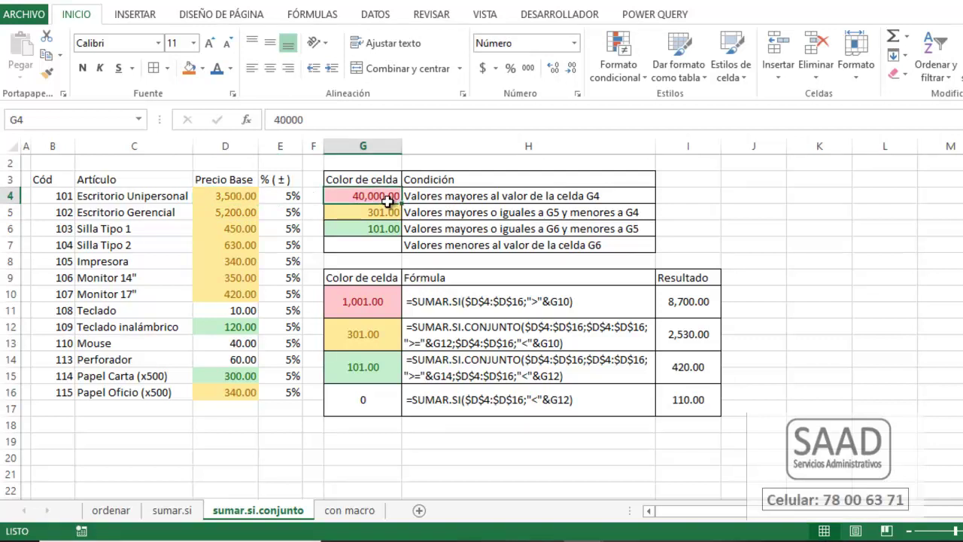
key("ctrl+z")
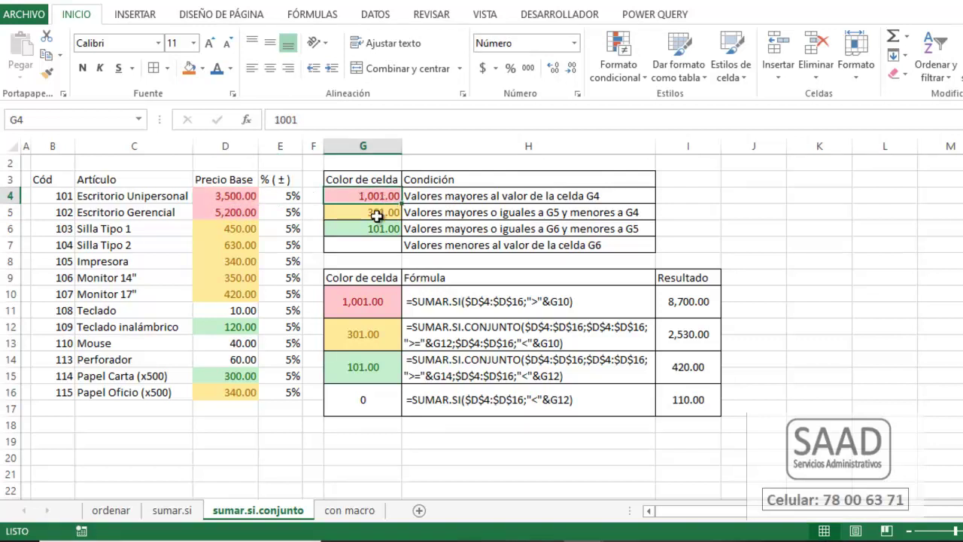
left_click(237, 200)
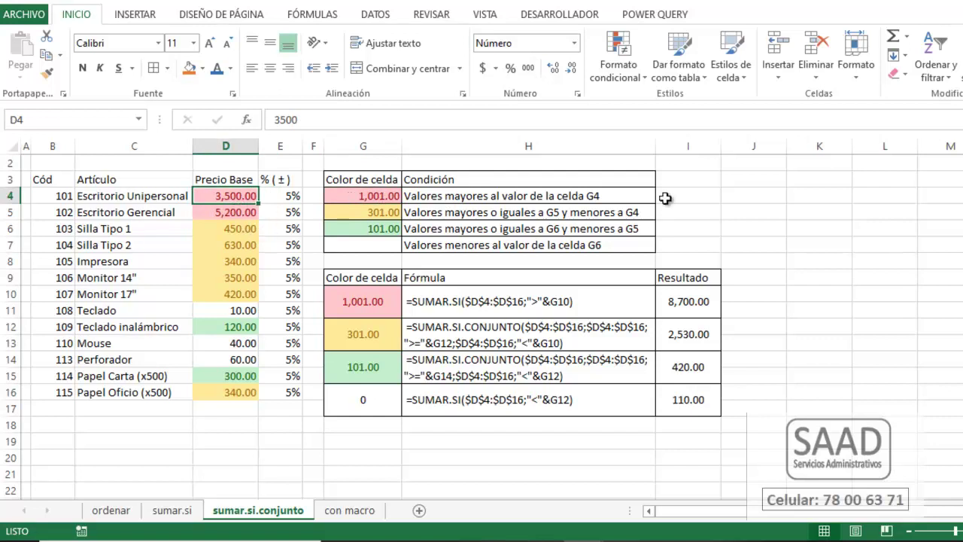
type("40")
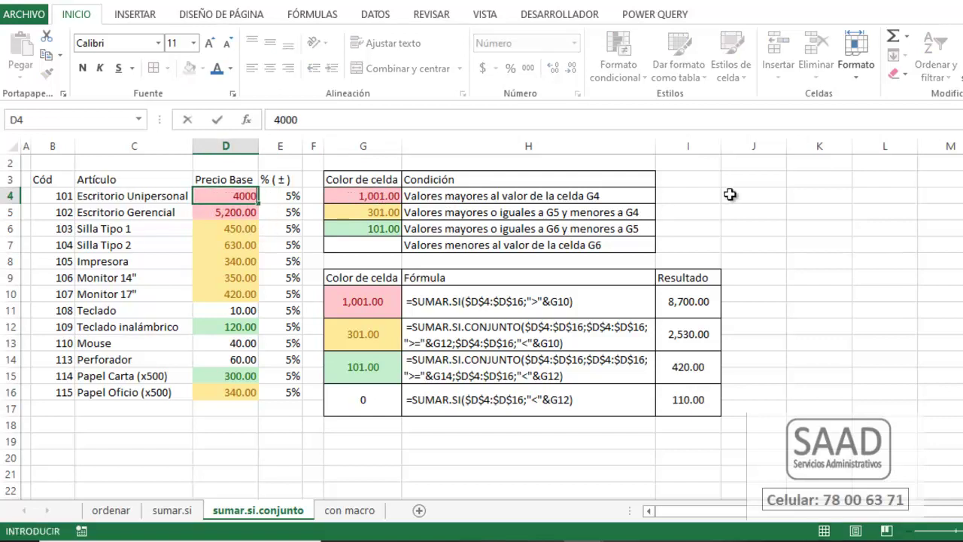
key("Escape")
key("Right")
key("Right")
key("Right")
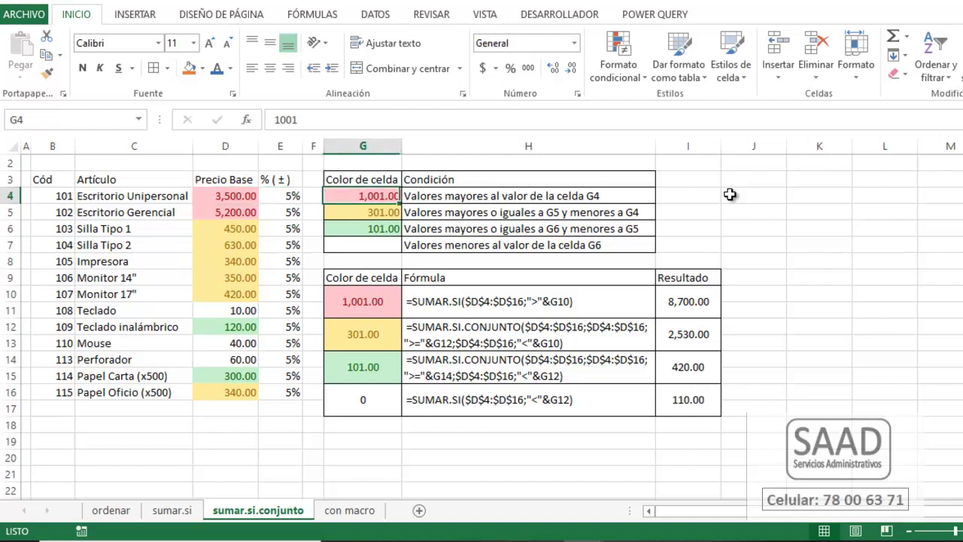
type("4,000")
key("Return")
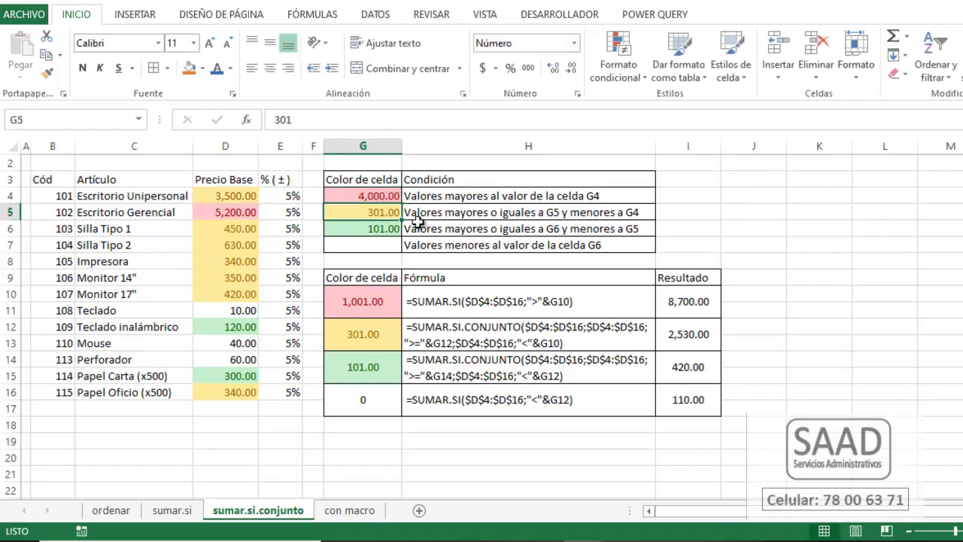
left_click(241, 212)
left_click(348, 194)
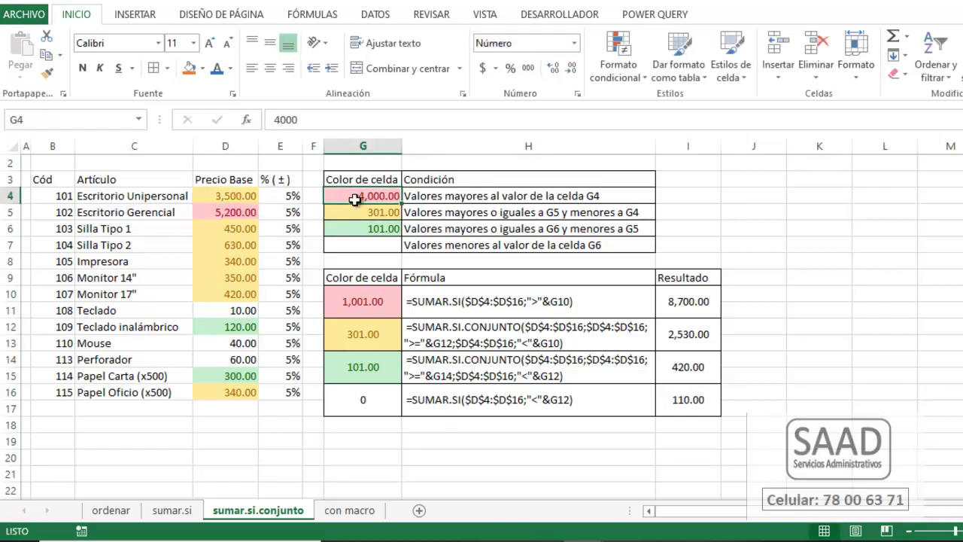
left_click(222, 195)
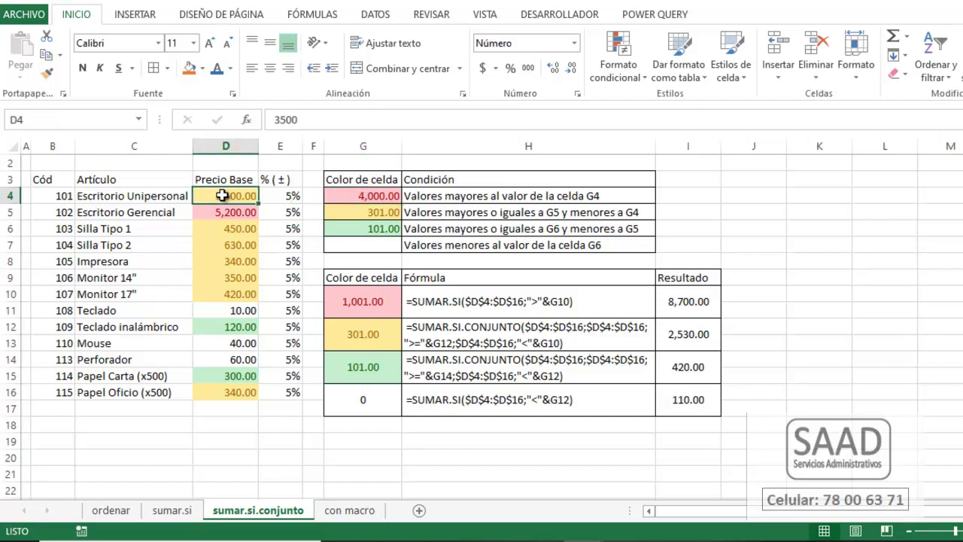
left_click(385, 216)
key("ctrl+z")
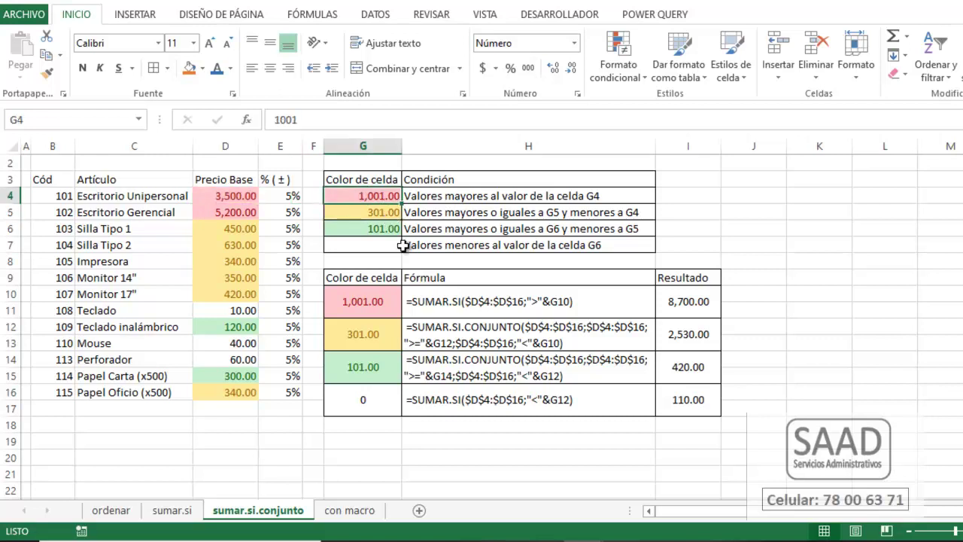
left_click_drag(673, 308, 690, 402)
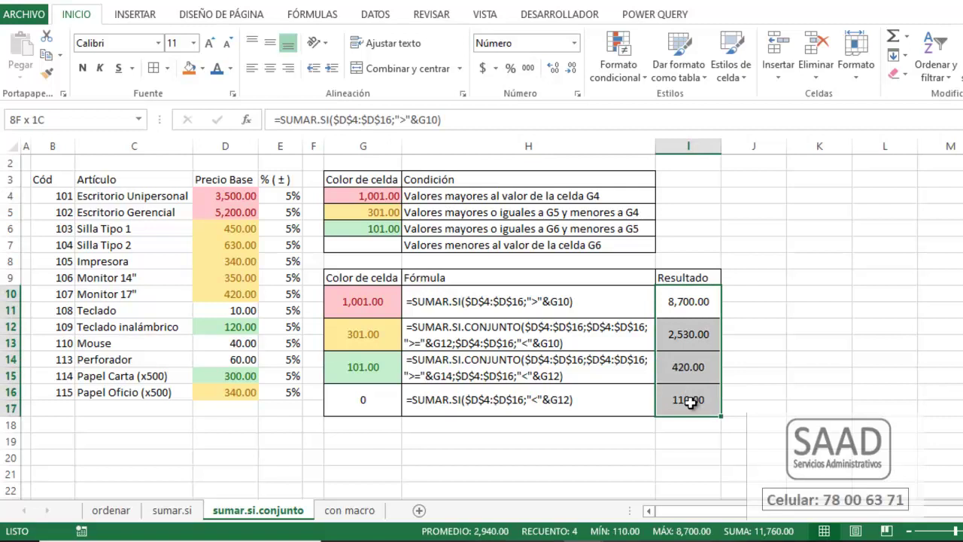
left_click(537, 314)
left_click(688, 303)
left_click(594, 340)
left_click(681, 334)
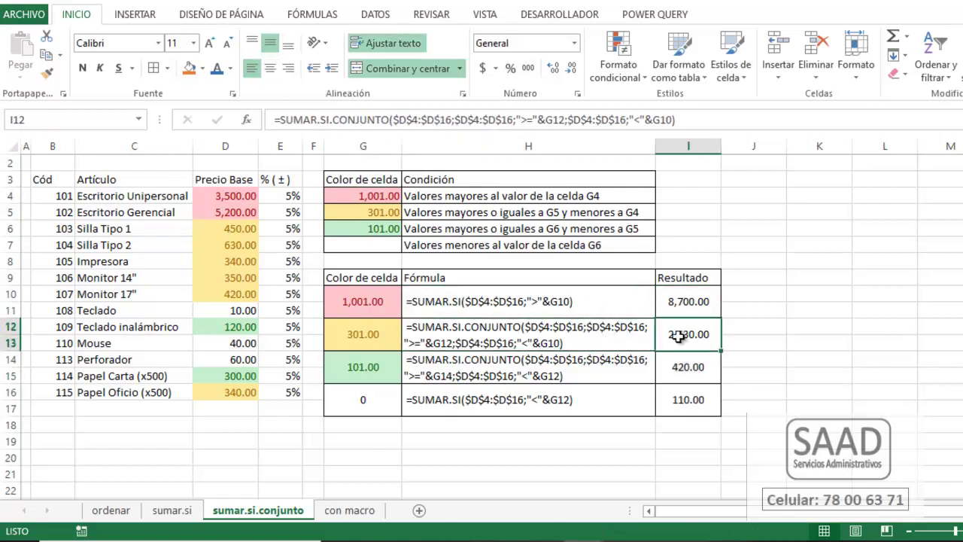
left_click(602, 366)
left_click(692, 359)
left_click(592, 391)
left_click(695, 404)
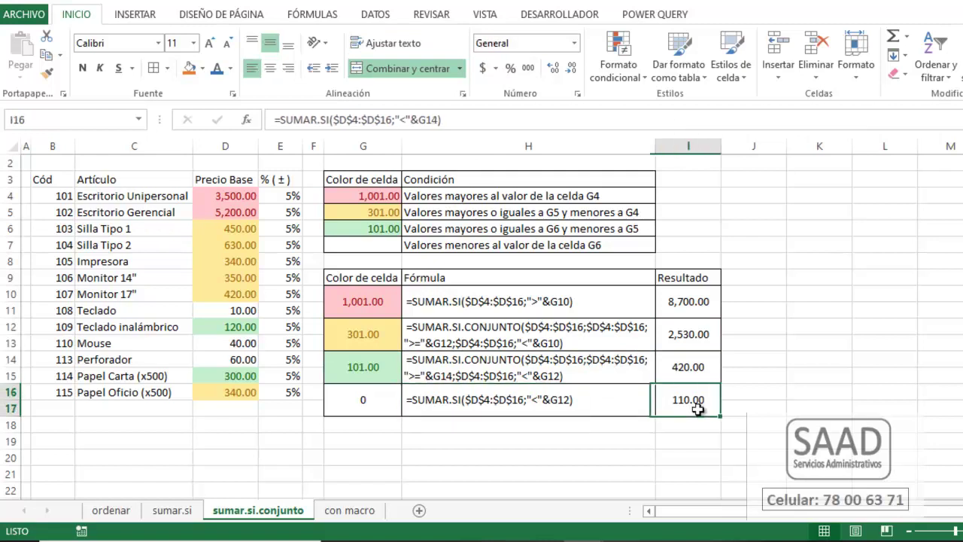
- Open the con macro sheet's VBA code through the tab's Ver código option
left_click(359, 512)
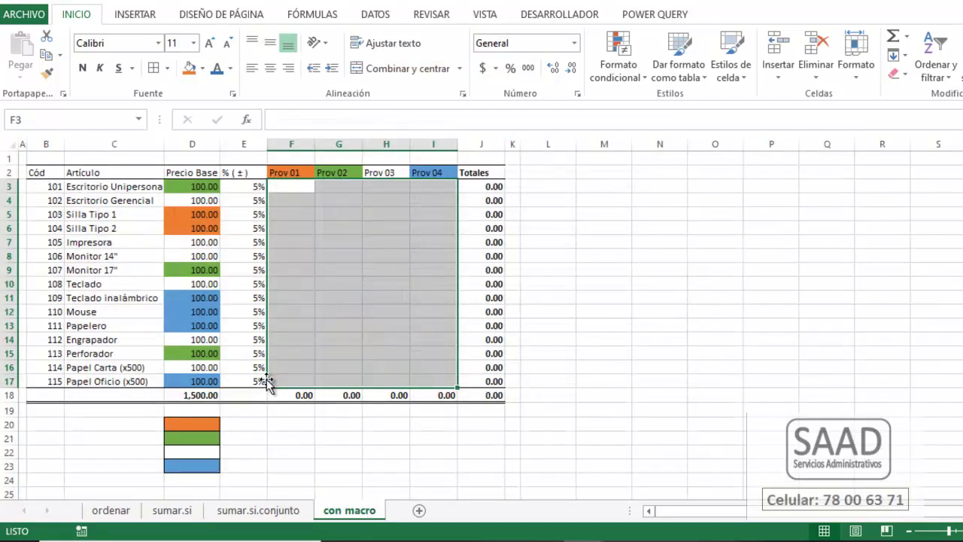
right_click(354, 520)
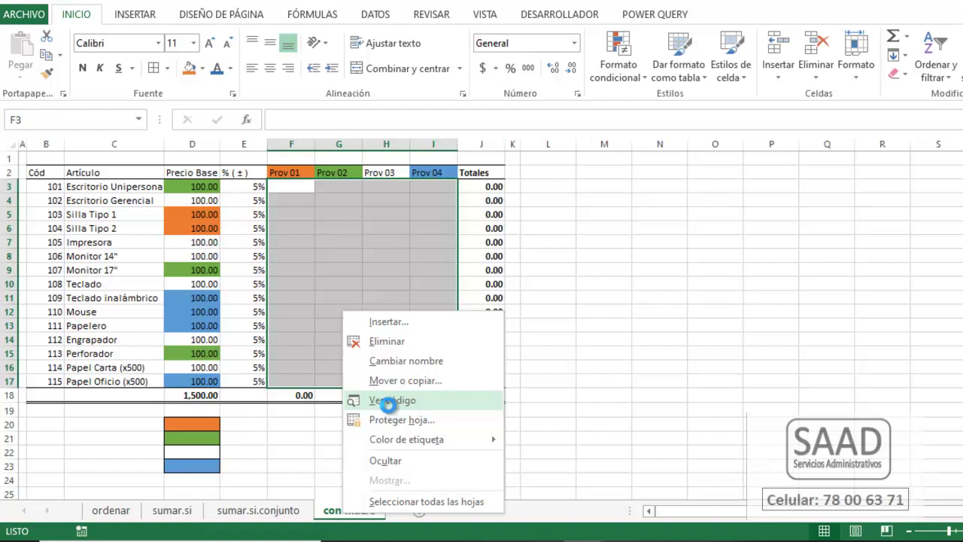
left_click(389, 404)
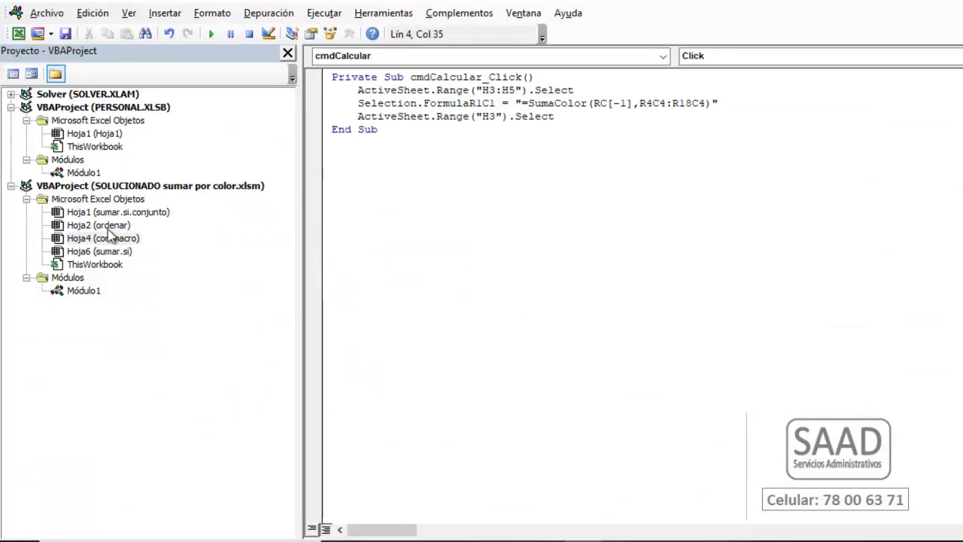
- Walk through SumaColor in Módulo1: declarations, cell loop, colour-index comparison and returned total, then return to Excel
double_click(94, 291)
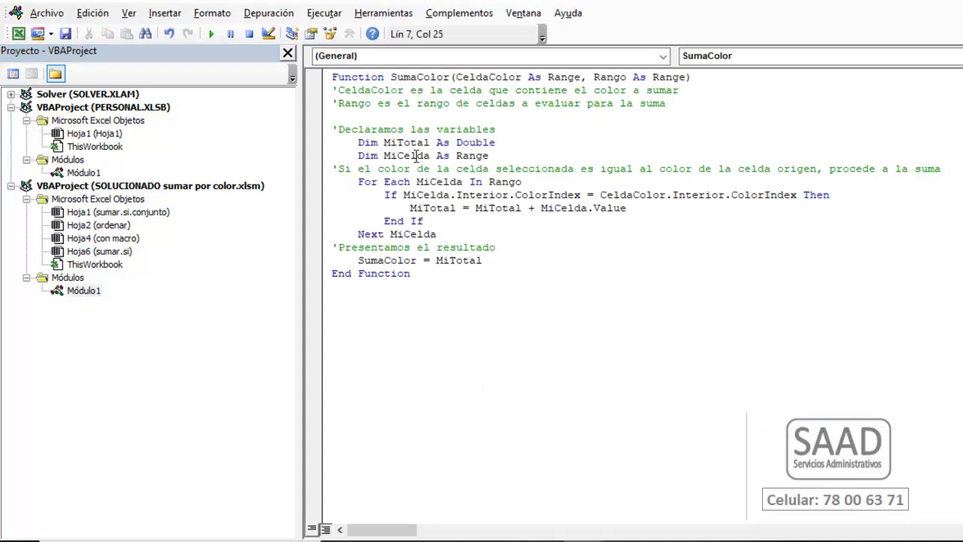
left_click_drag(359, 143, 491, 154)
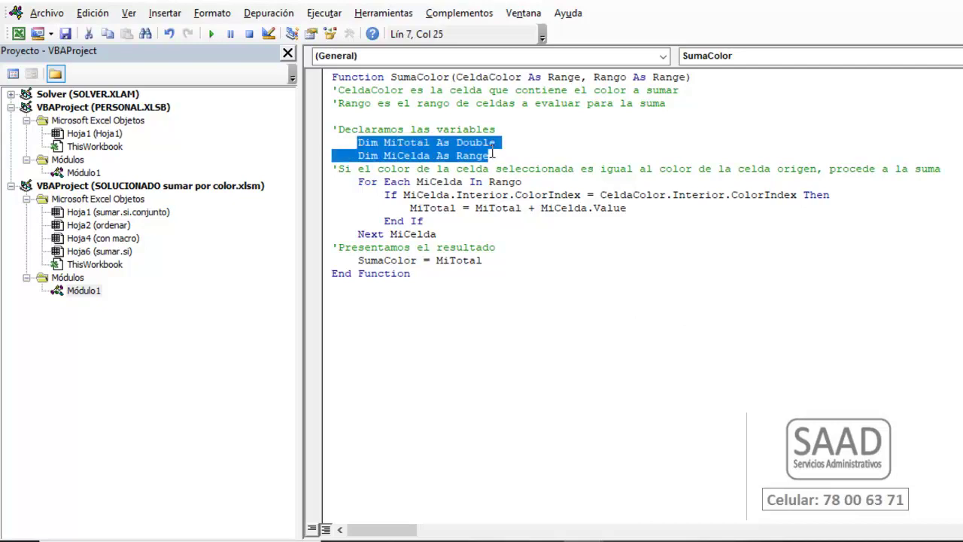
left_click_drag(416, 181, 514, 181)
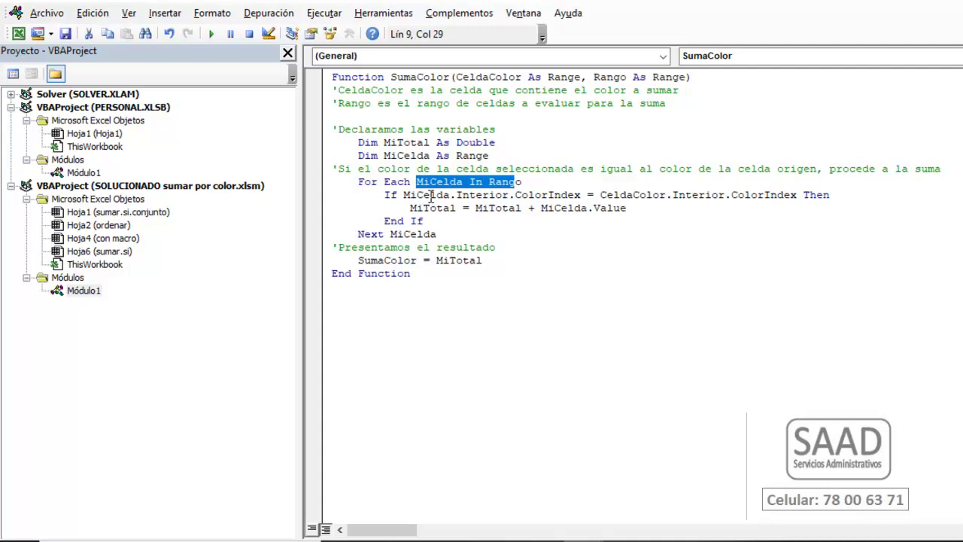
left_click_drag(443, 195, 585, 195)
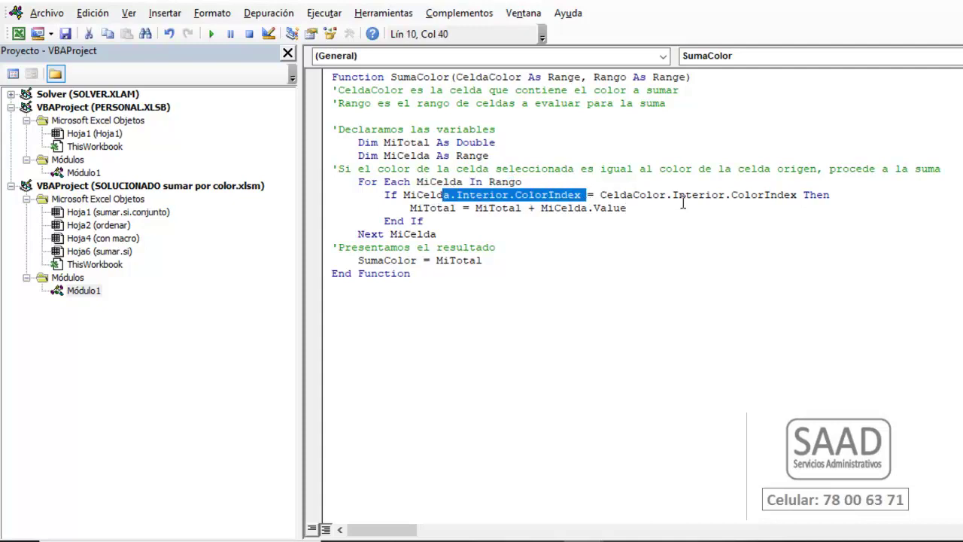
left_click_drag(626, 194, 765, 195)
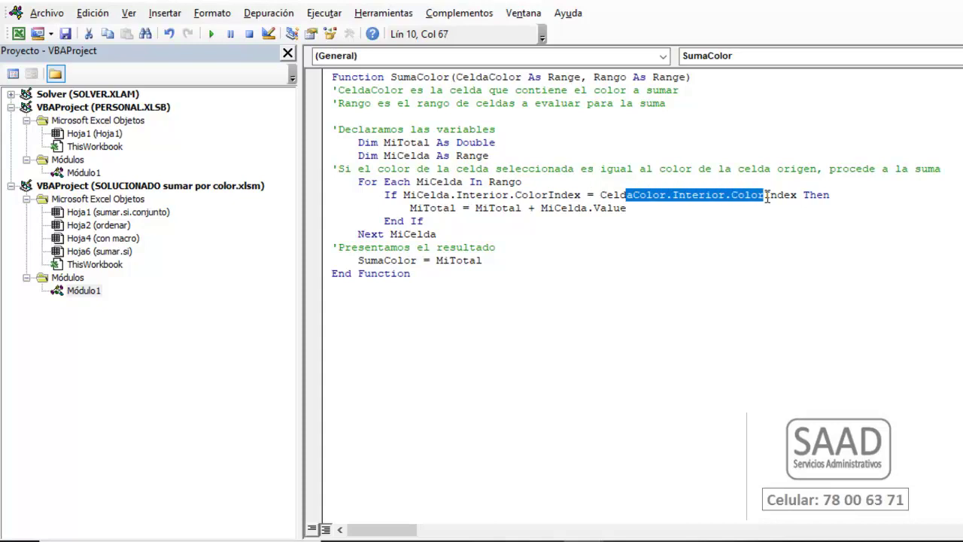
left_click(415, 260)
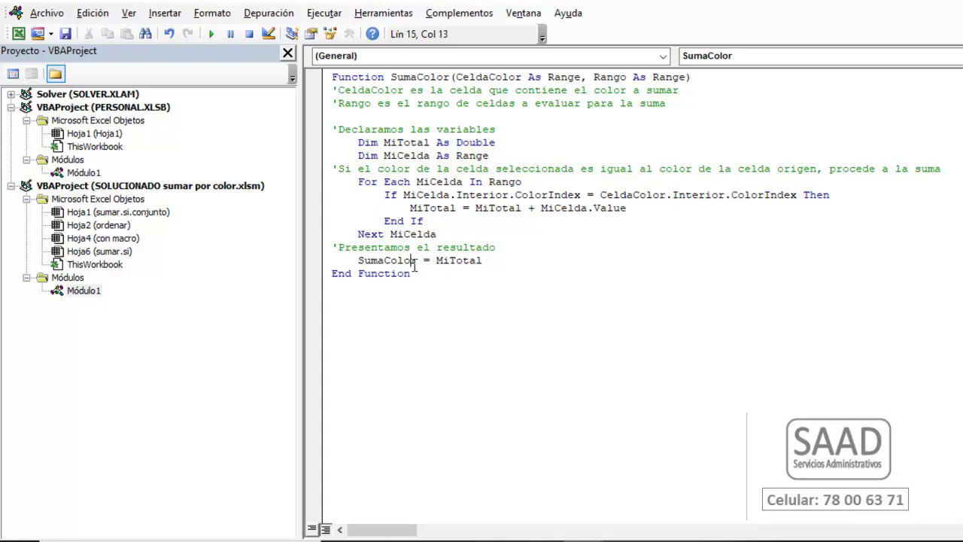
key("alt+F11")
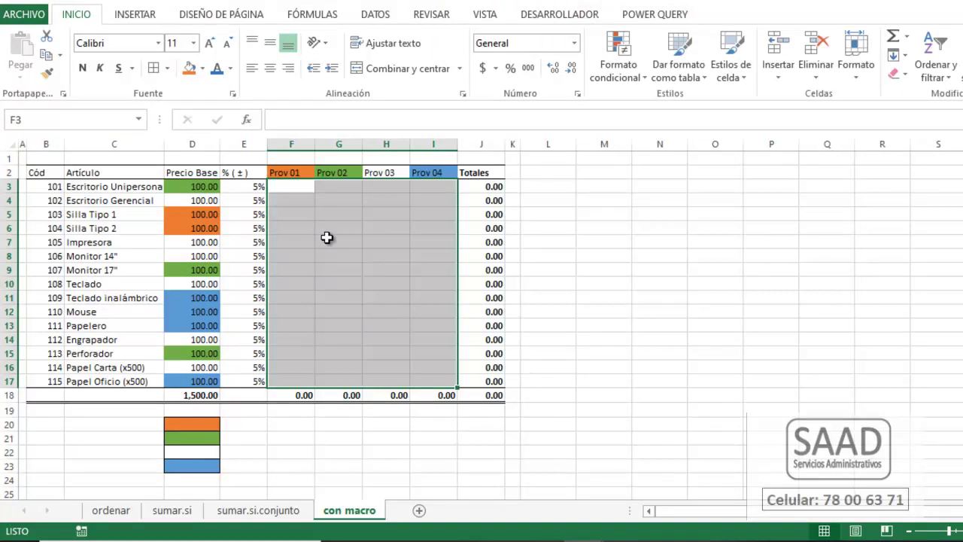
- Select F3:I17 and start a SumaColor formula using header F$2 as the colour argument
left_click(292, 190)
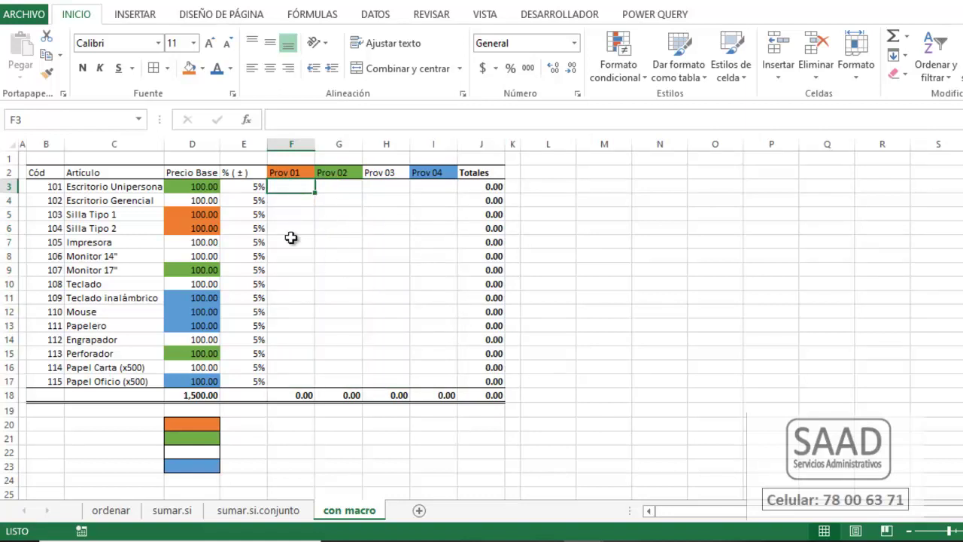
left_click_drag(296, 189, 434, 376)
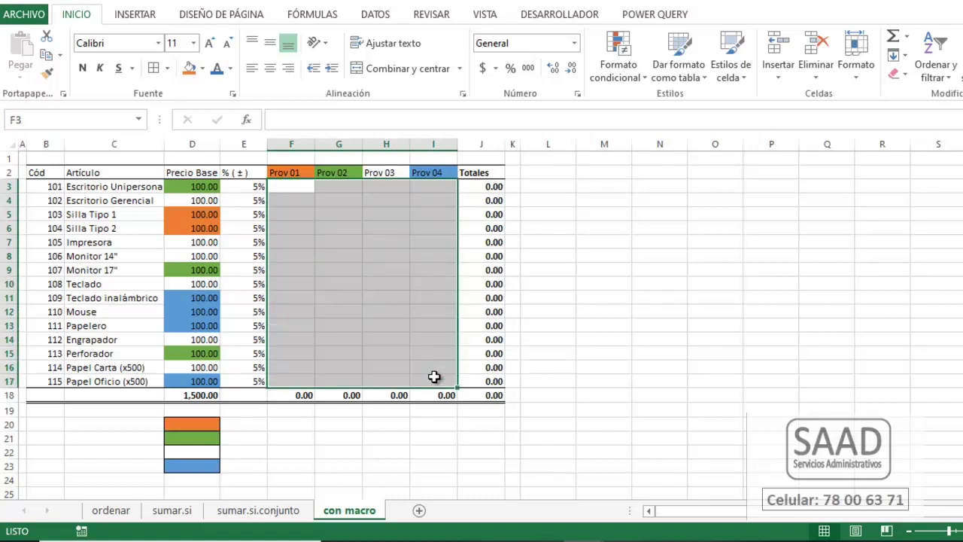
type("=")
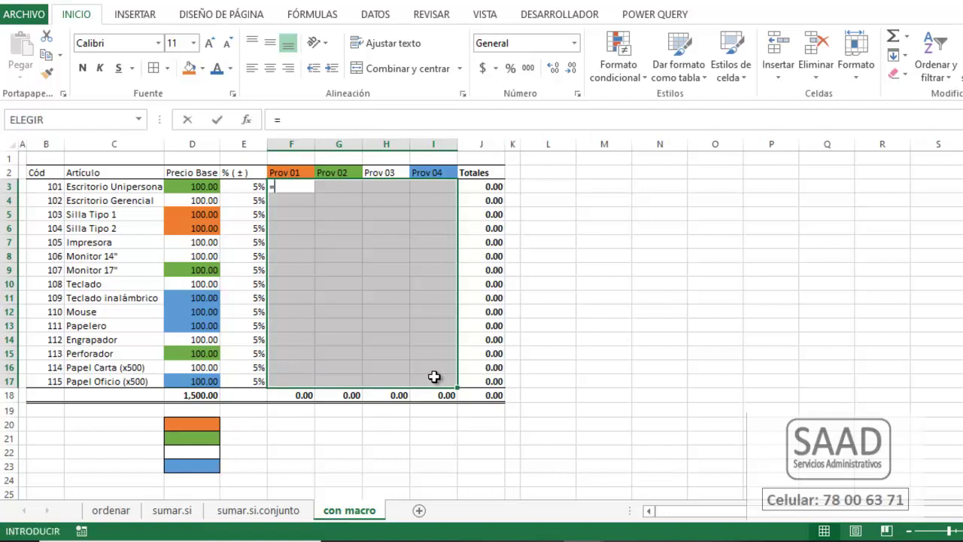
type("SUM")
key("Down")
key("Down")
key("Down")
key("Tab")
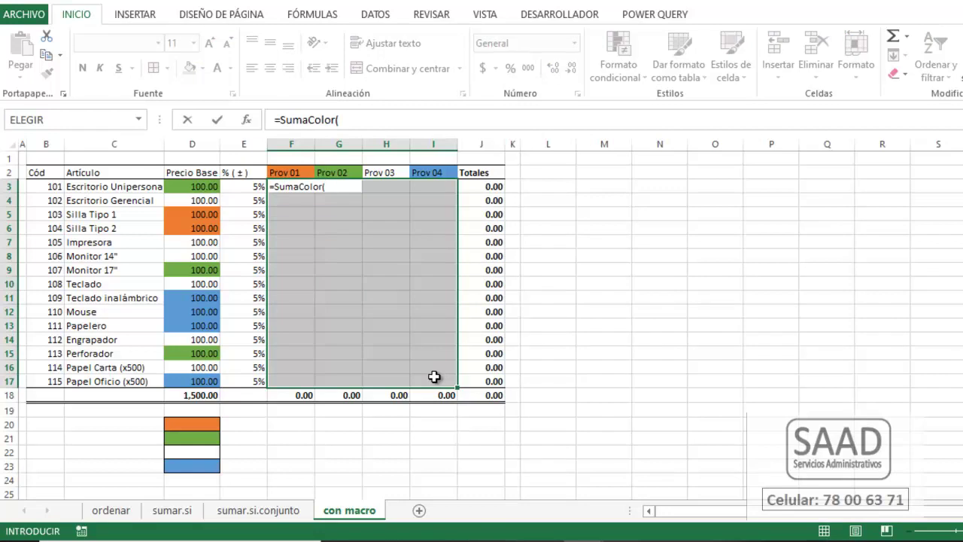
key("Up")
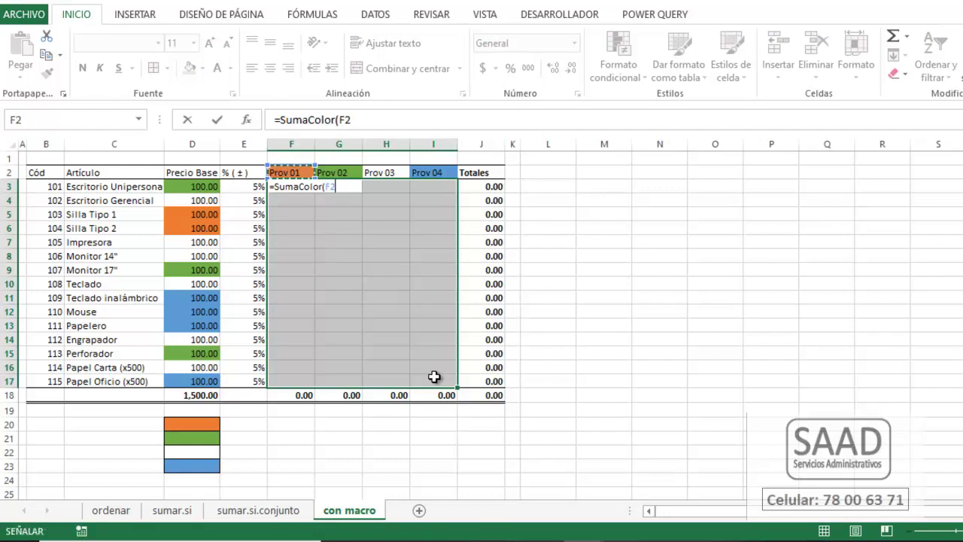
key("F4")
key("F4")
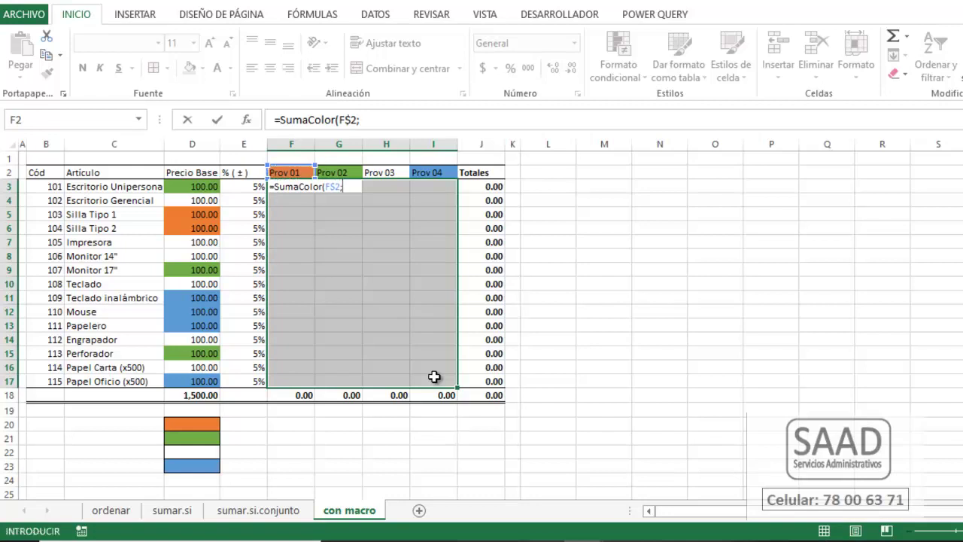
- Complete =SumaColor(F$2;$D3:$D3), fill it across the grid, and check the F18 total
key("Left")
key("Left")
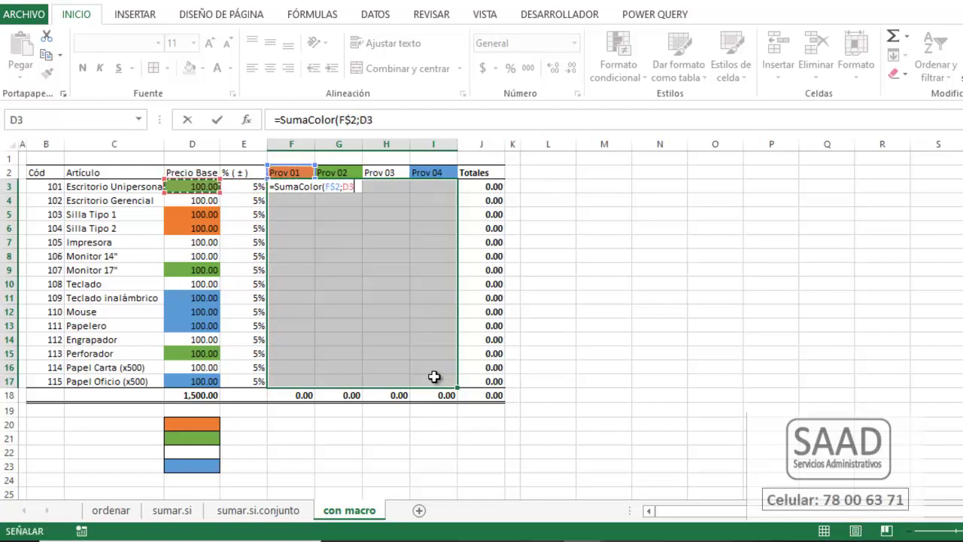
key("F8")
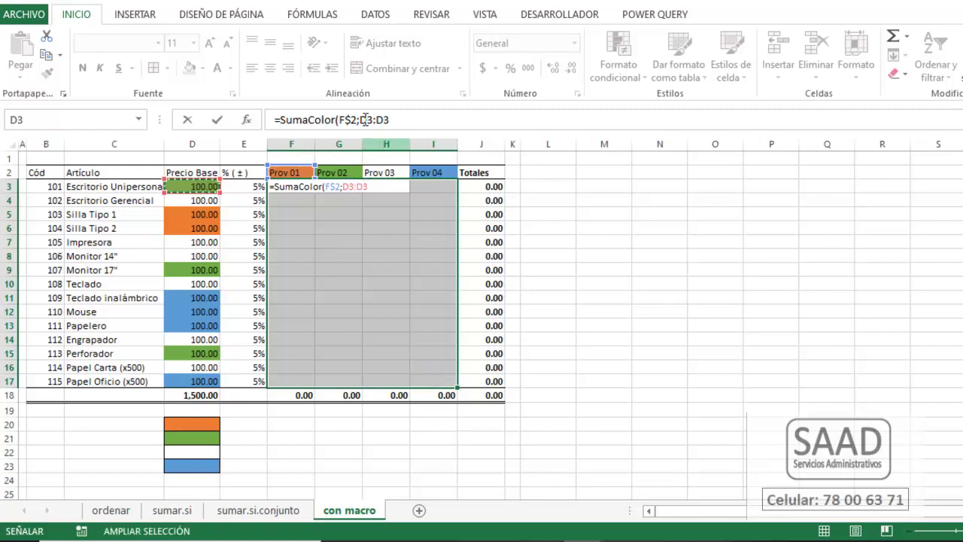
left_click_drag(367, 121, 388, 120)
key("Left")
key("Left")
key("Left")
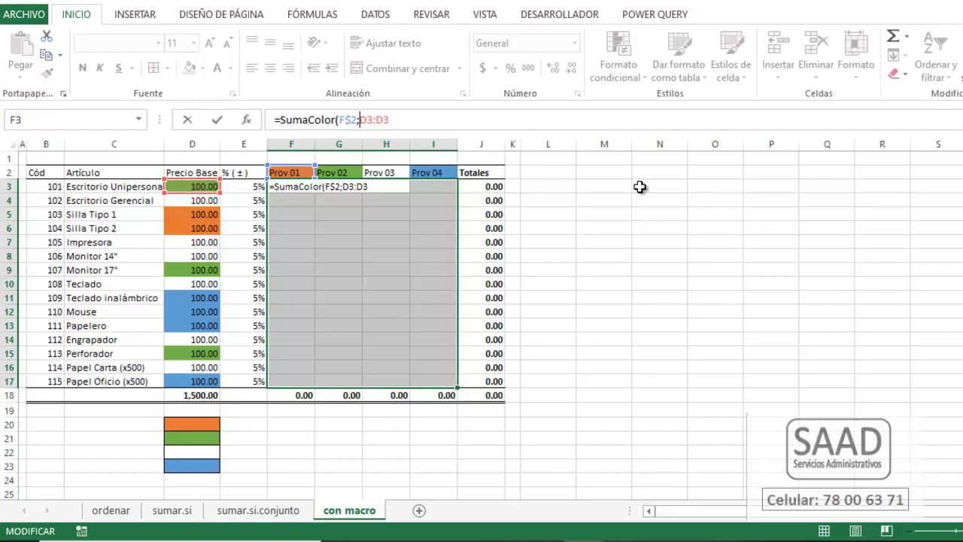
type("$2;")
type("$")
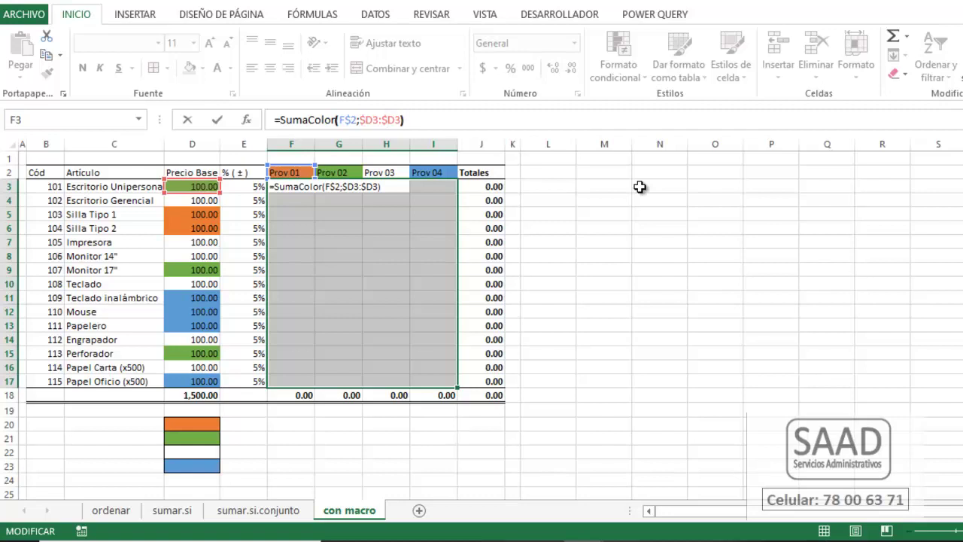
key("ctrl+Return")
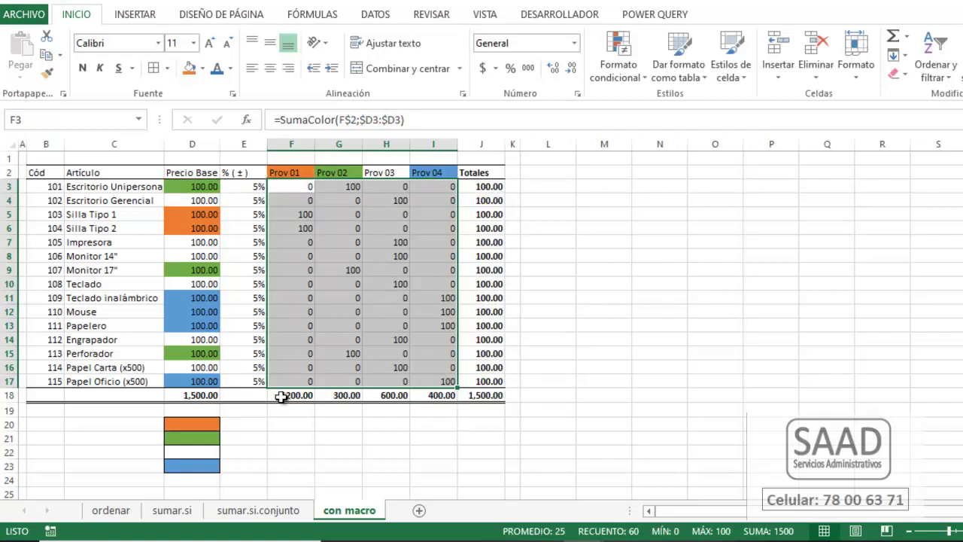
left_click(283, 396)
- Fill the Impresora price D7 orange and re-enter F7 so its colour sum recalculates
left_click(199, 245)
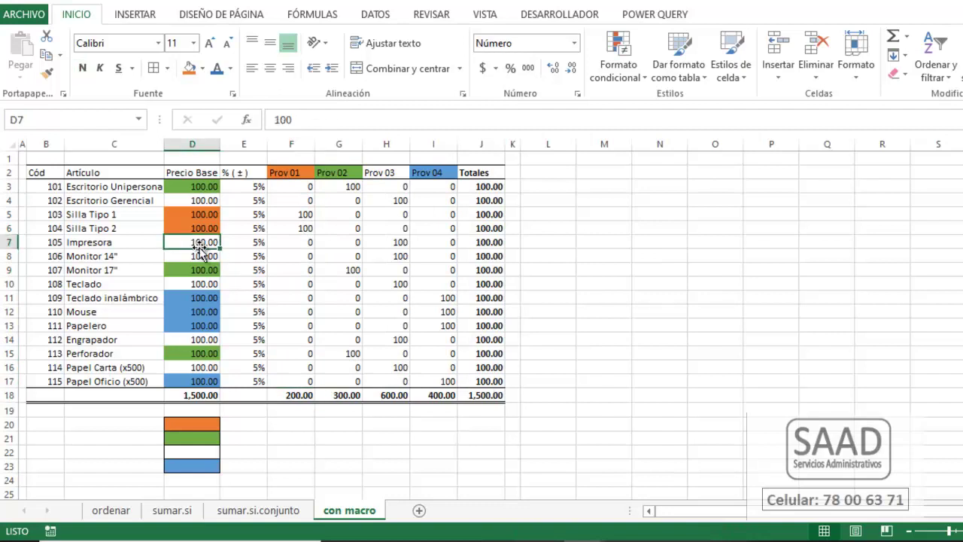
left_click(190, 69)
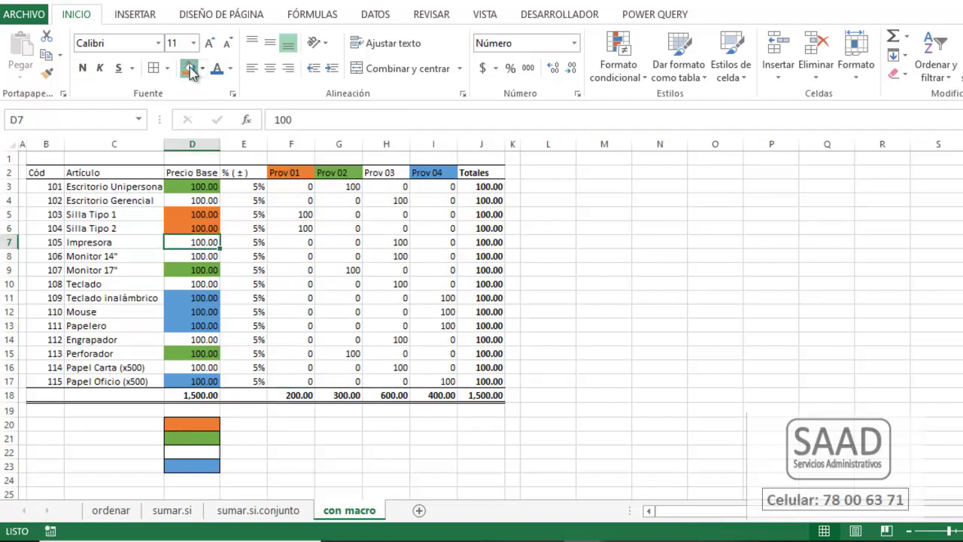
left_click(291, 242)
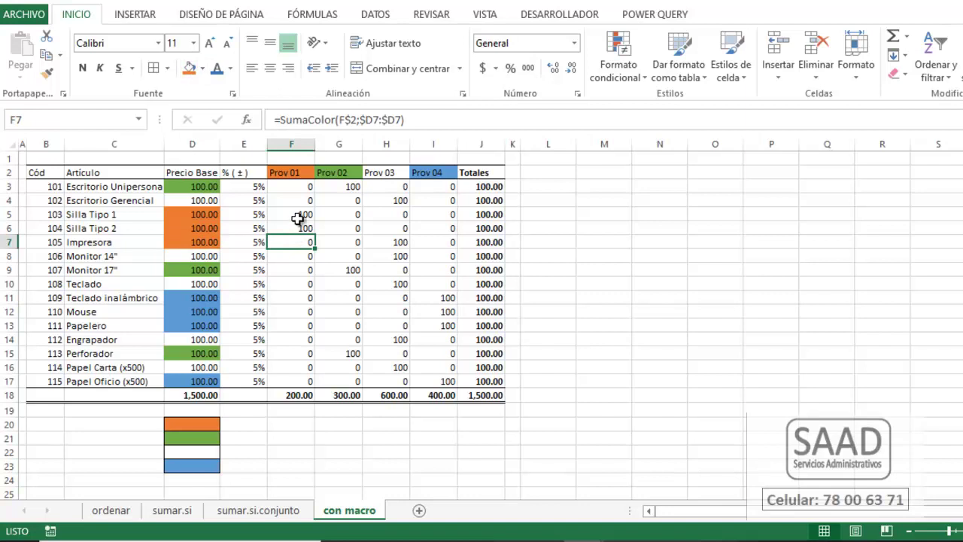
left_click_drag(297, 215, 298, 228)
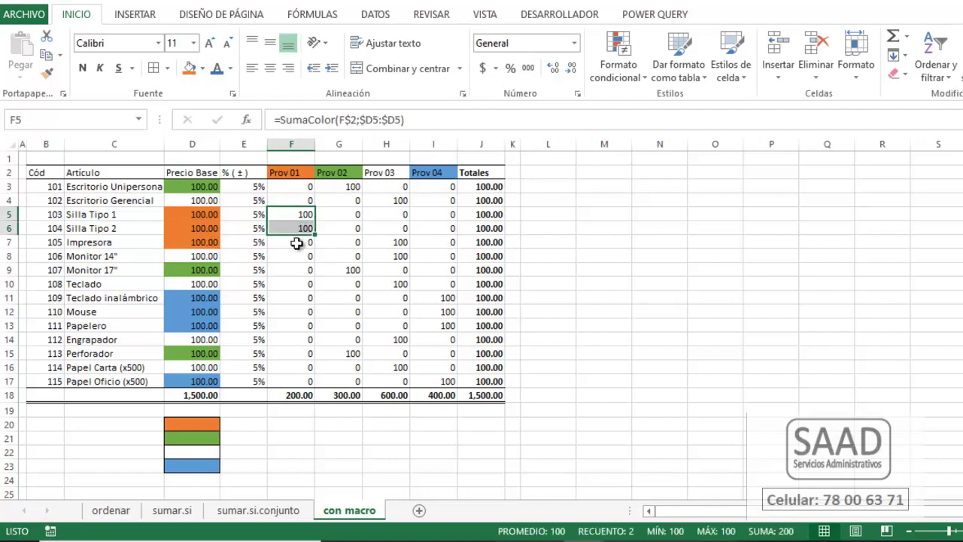
double_click(298, 243)
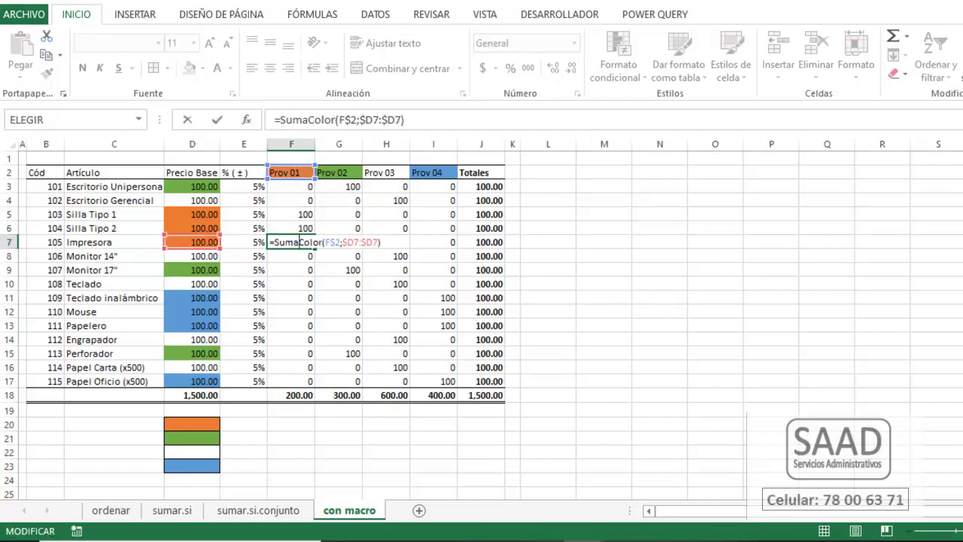
key("Return")
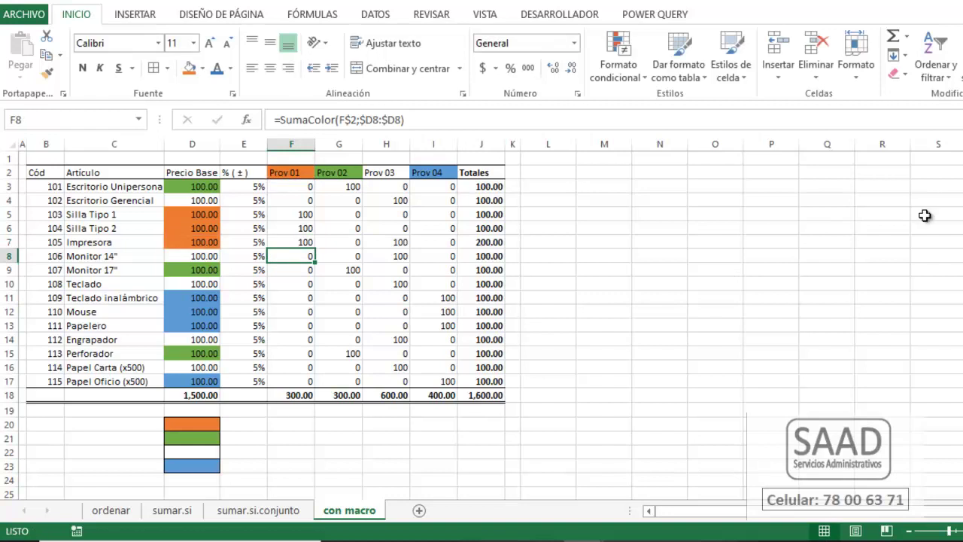
- Re-enter F7 once the fill is gone, then clear the Prov 01–Prov 04 amounts in F3:I16
left_click(401, 241)
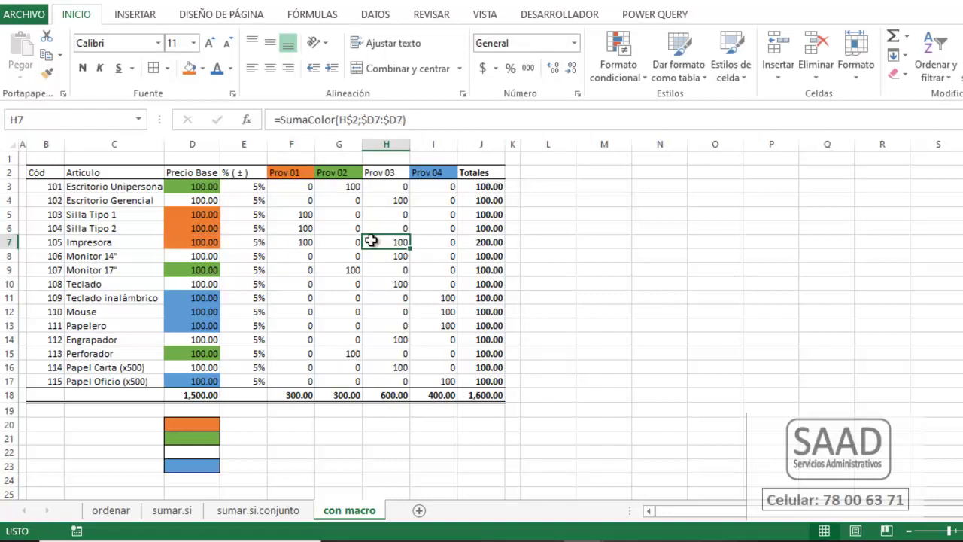
key("Left")
key("Left")
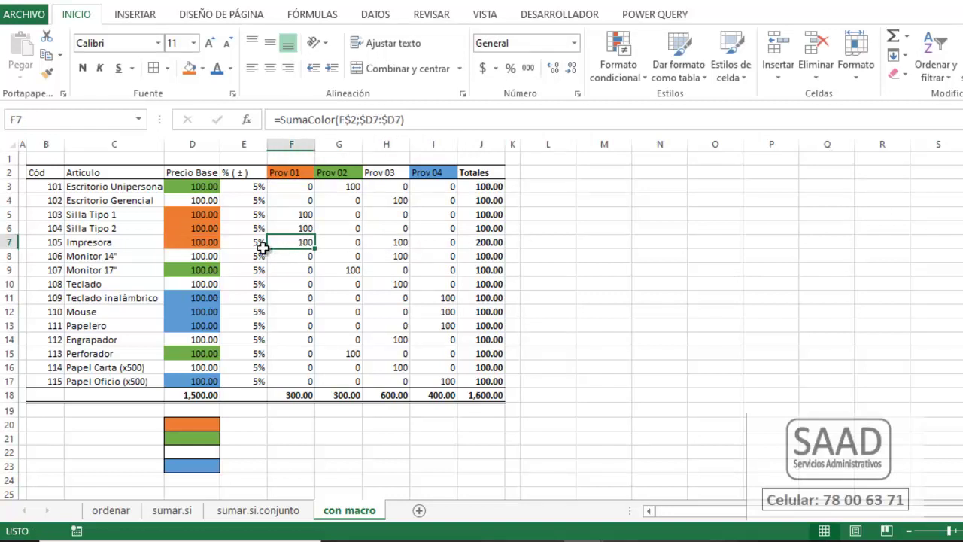
double_click(290, 239)
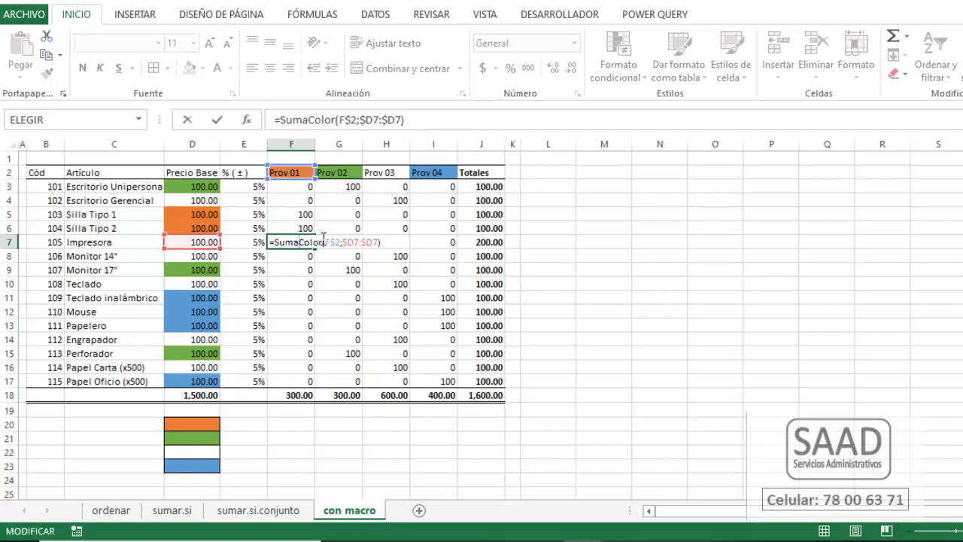
key("Return")
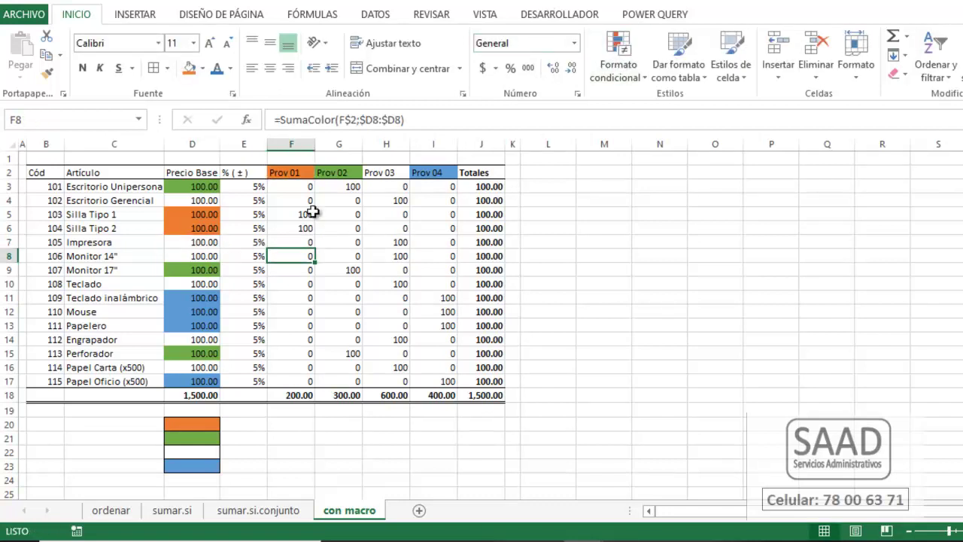
left_click_drag(292, 188, 426, 366)
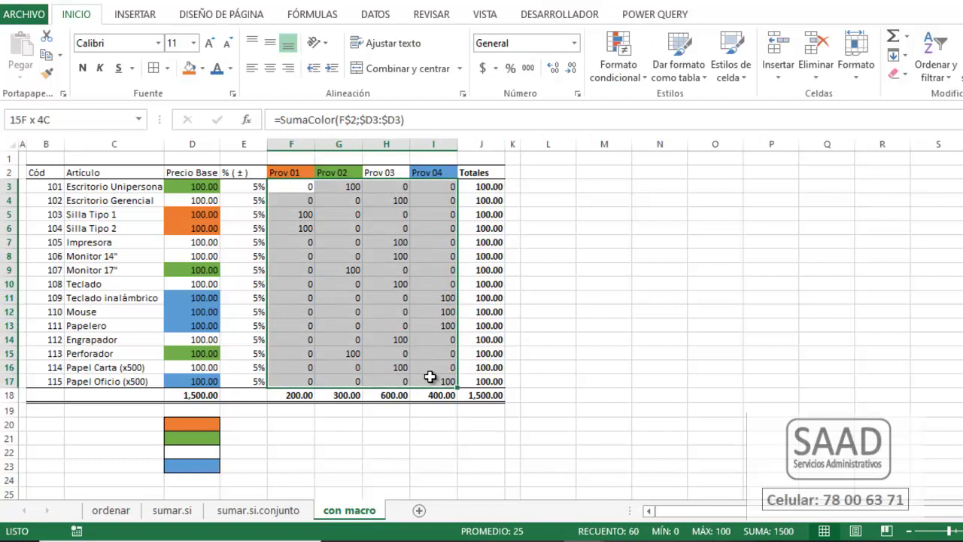
key("Delete")
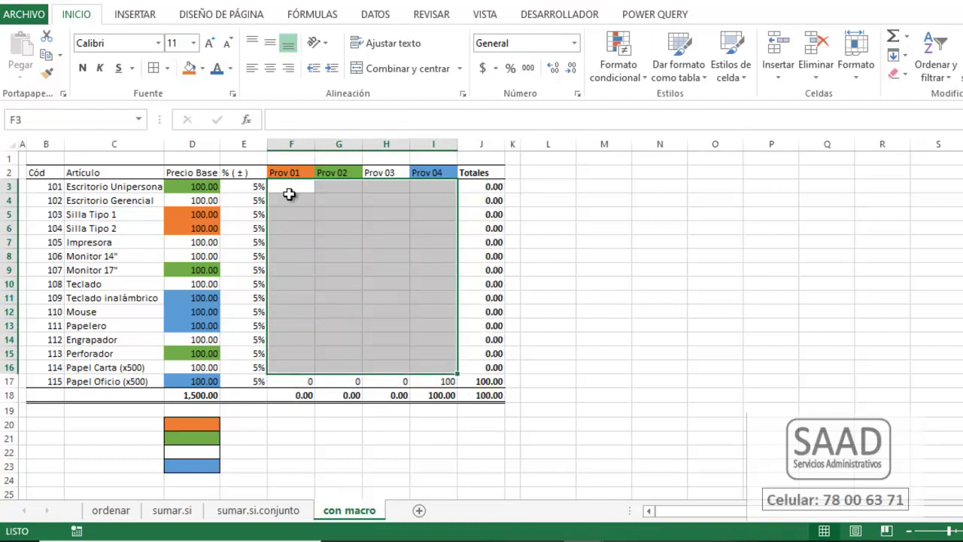
- Draw a form-control button beside the supplier table near column M from the Developer controls
left_click(292, 189)
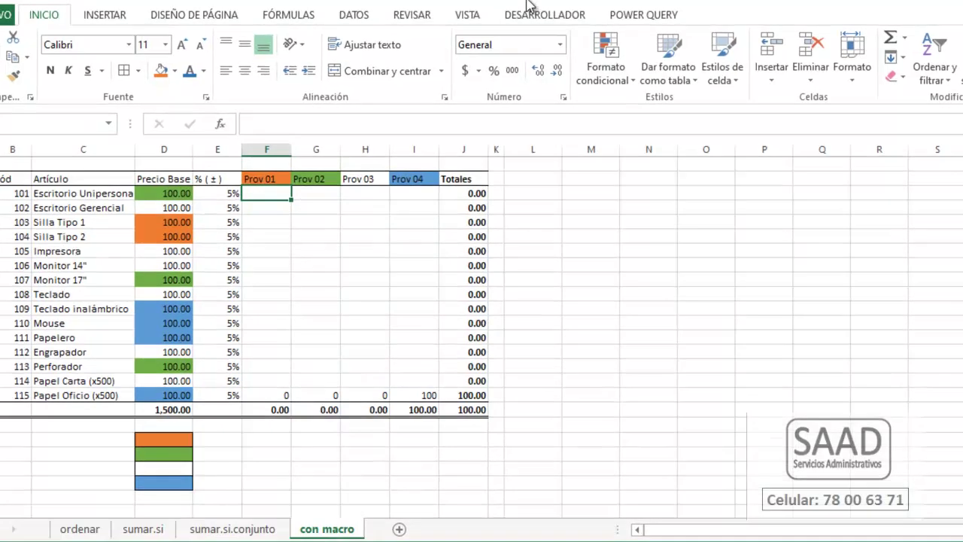
left_click(541, 15)
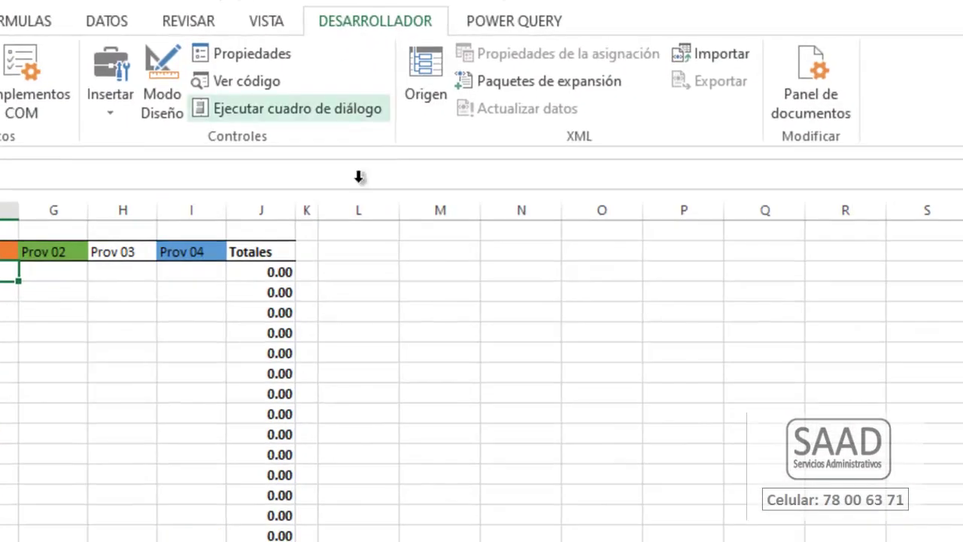
left_click(115, 111)
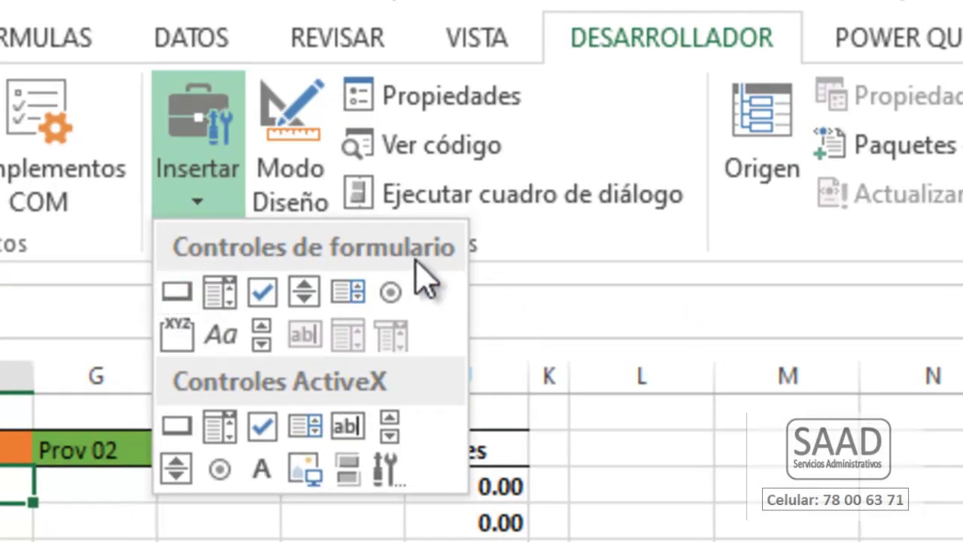
left_click(182, 297)
left_click_drag(695, 219, 791, 269)
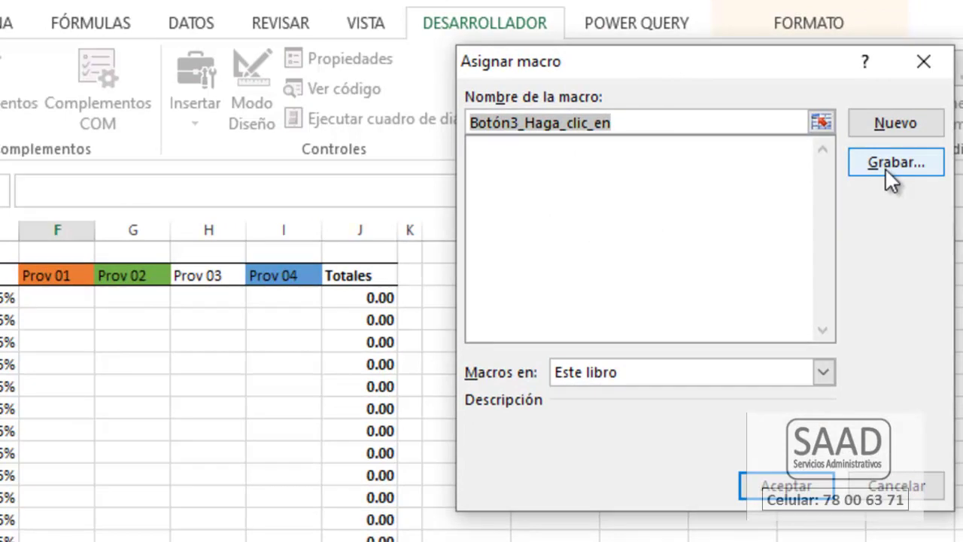
- Begin recording a macro named SumarMisColores in this workbook with shortcut Ctrl+Shift+M
left_click(886, 166)
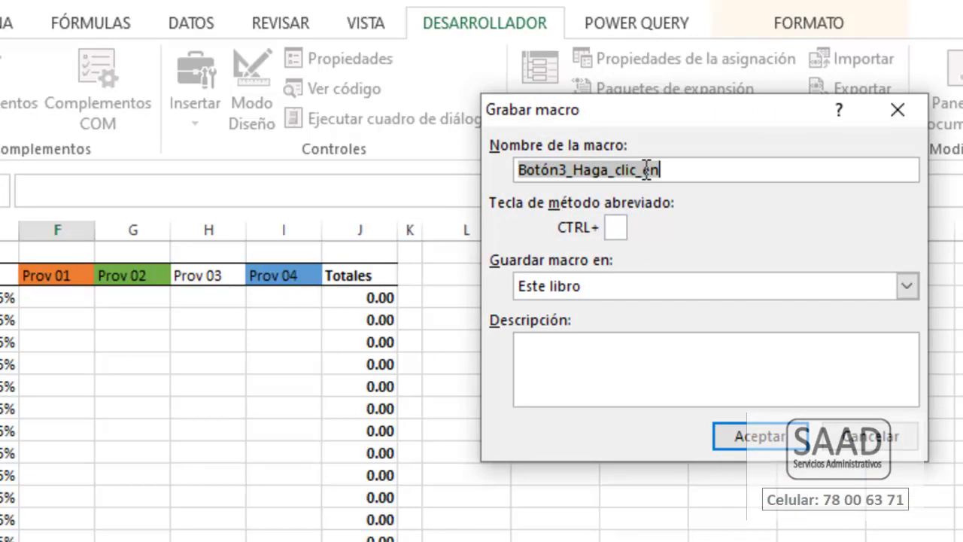
type("sU")
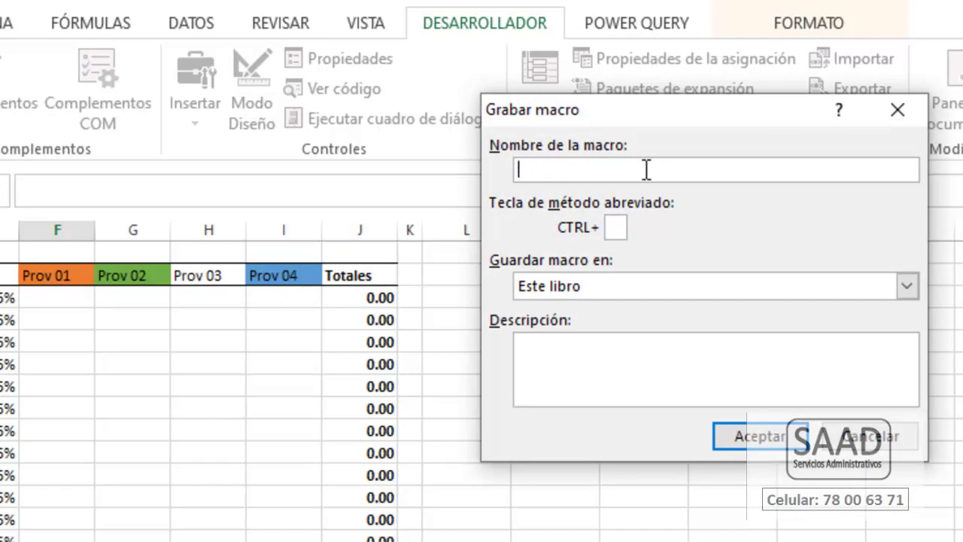
type("MAmi")
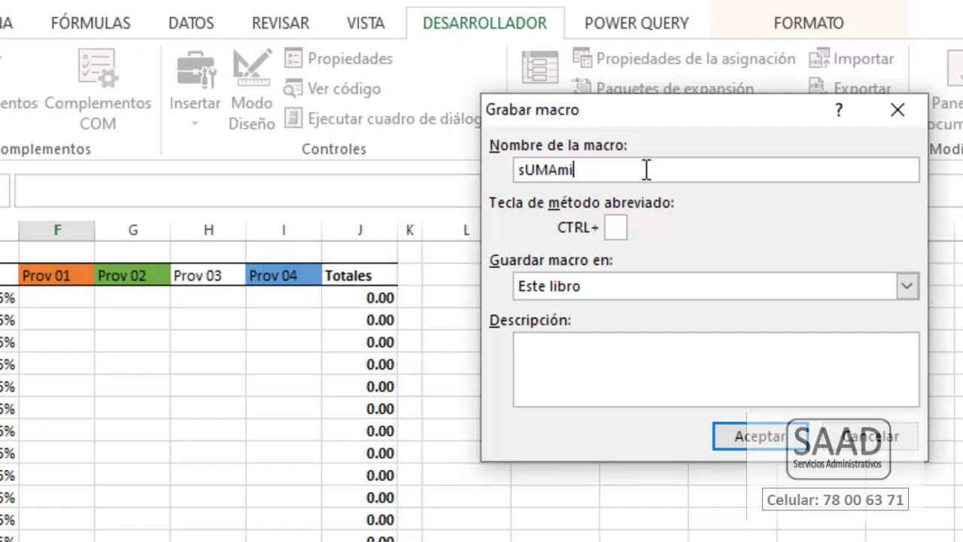
type("ScOLORES")
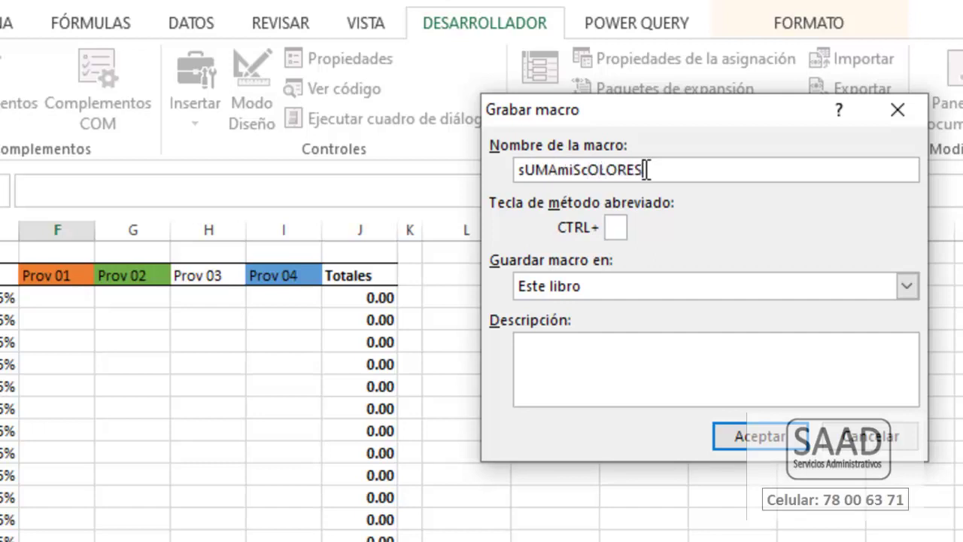
key("BackSpace")
key("BackSpace")
key("BackSpace")
type("SumarMisColores")
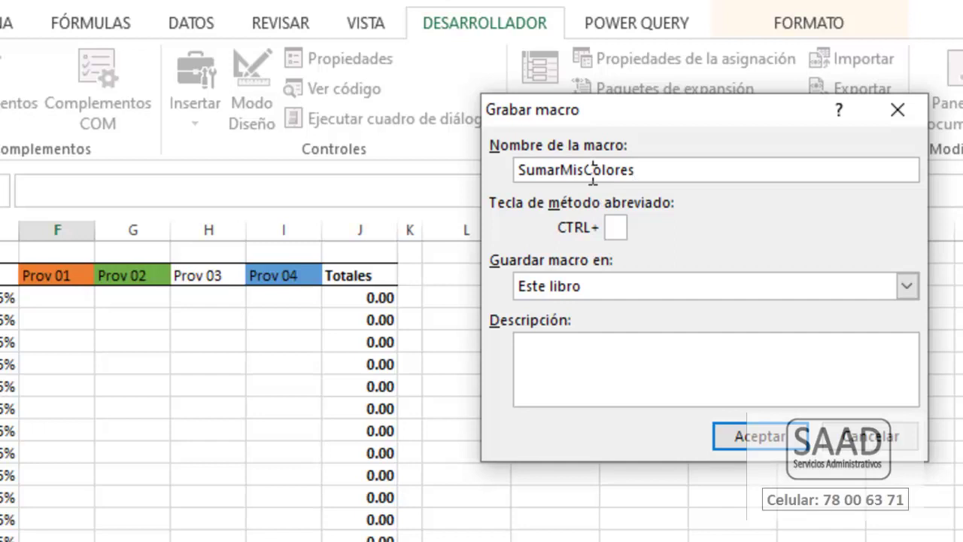
left_click(615, 227)
type("M")
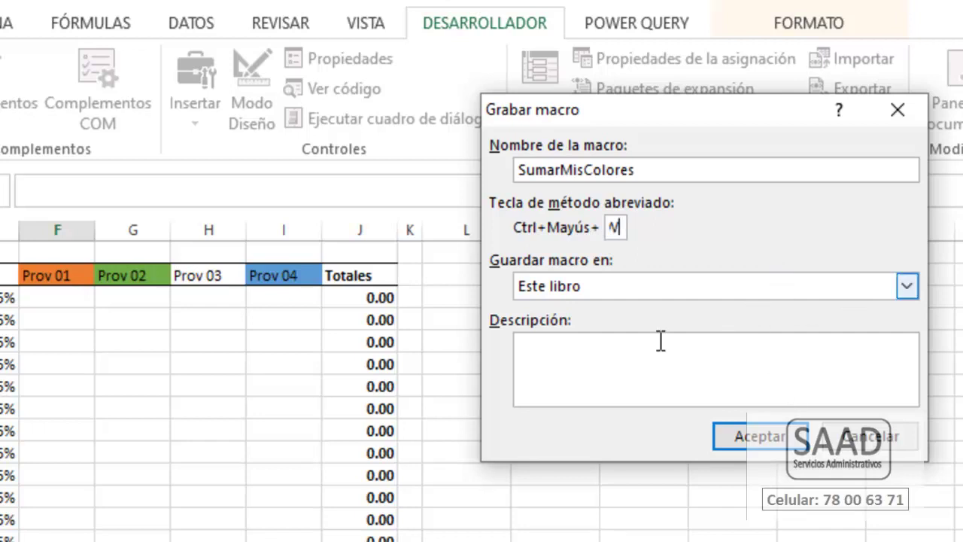
left_click(790, 444)
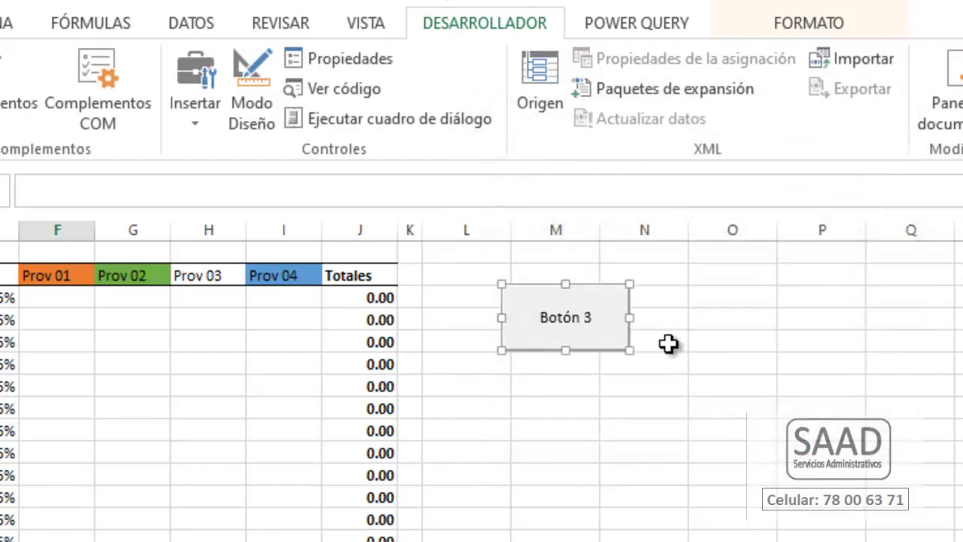
- Select the Prov 01–Prov 04 cells and begin a SumaColor formula from header F2 and price D3
left_click_drag(43, 297, 286, 535)
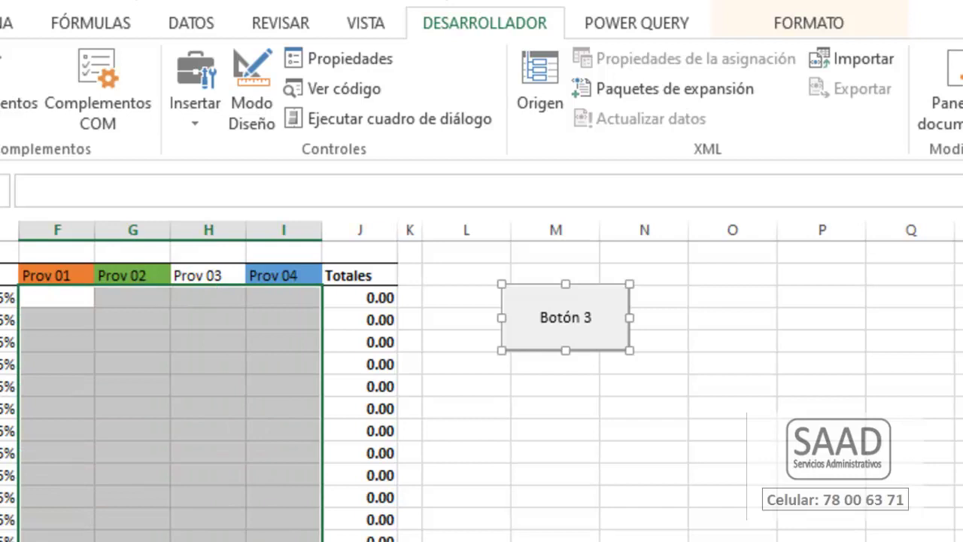
key("Escape")
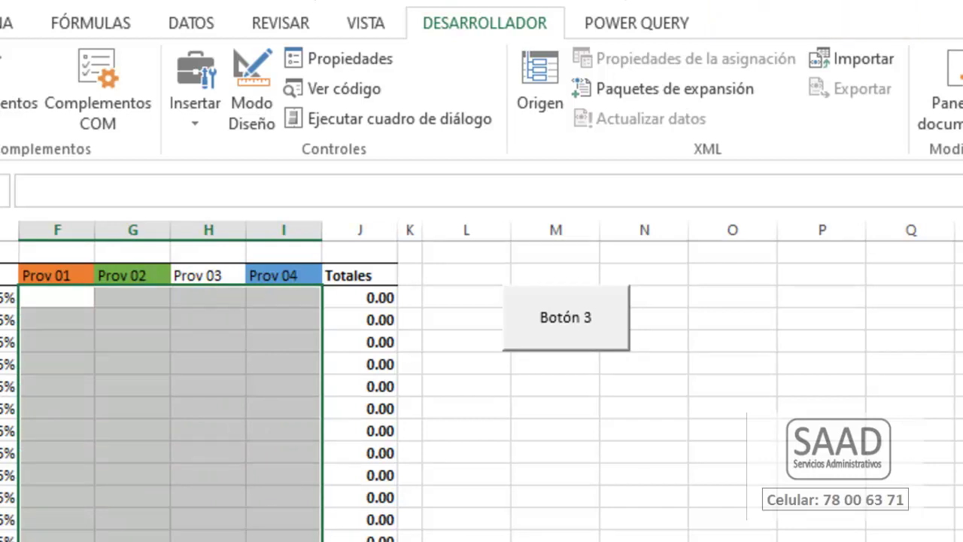
type("=sum")
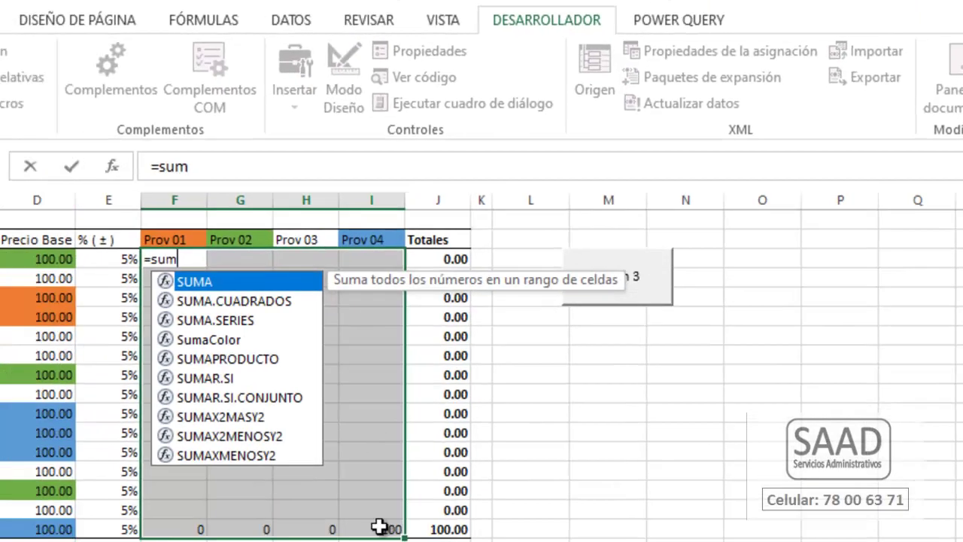
key("Down")
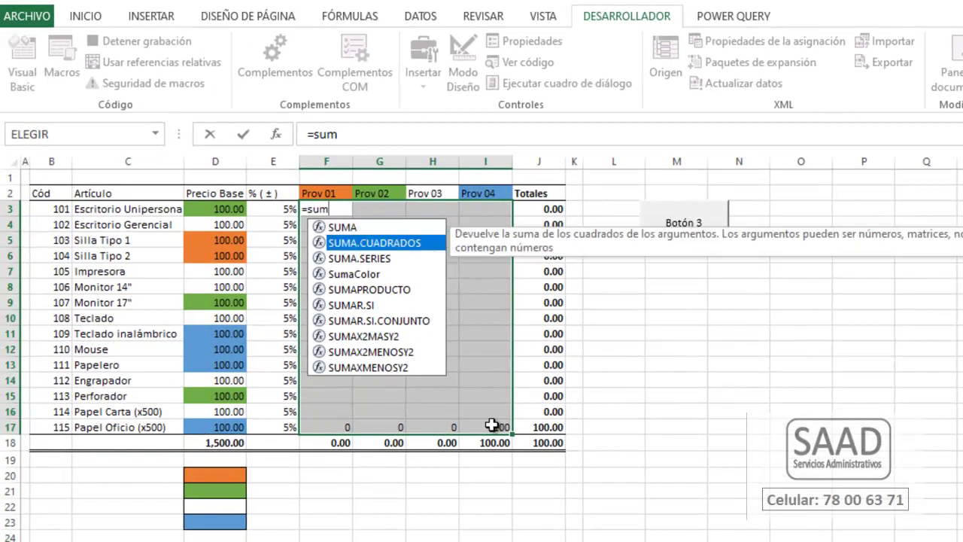
key("Down")
key("Down")
key("Tab")
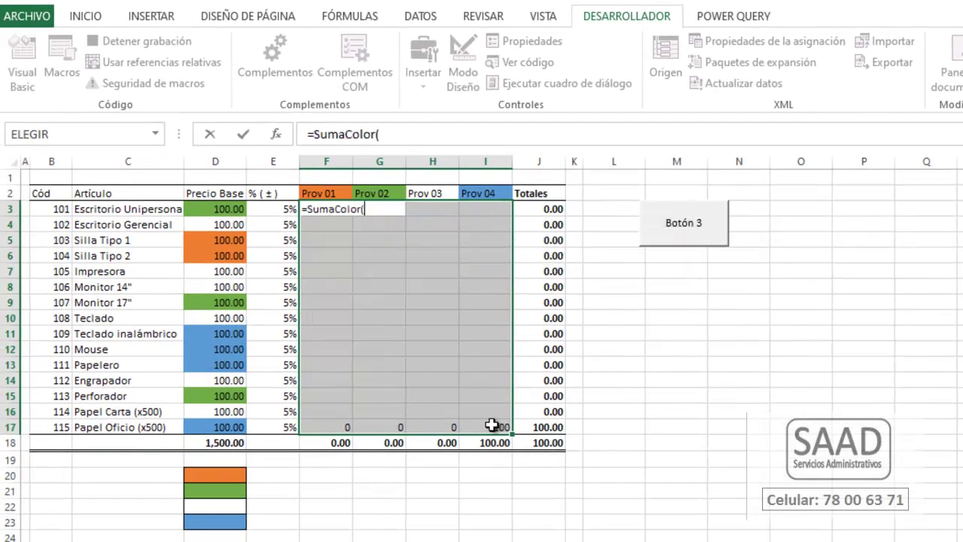
left_click(321, 194)
type(";")
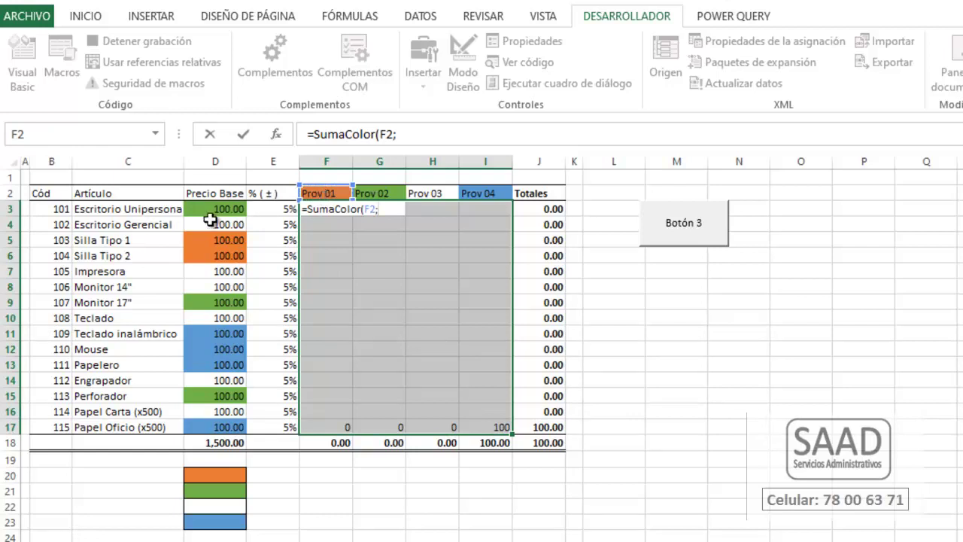
left_click(216, 210)
type(":")
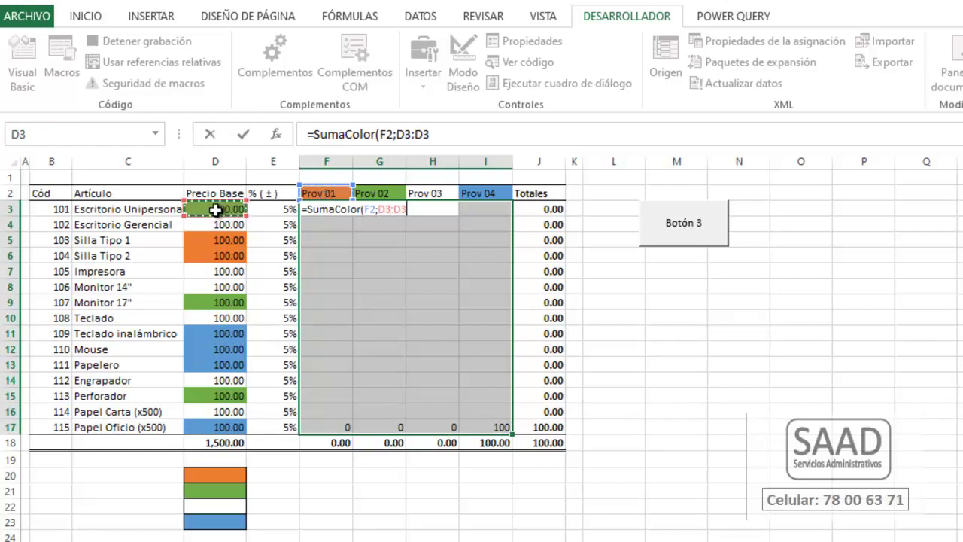
- Anchor the references as F$2 and $D3:$D3 and fill the formula into every provider cell
left_click(453, 135)
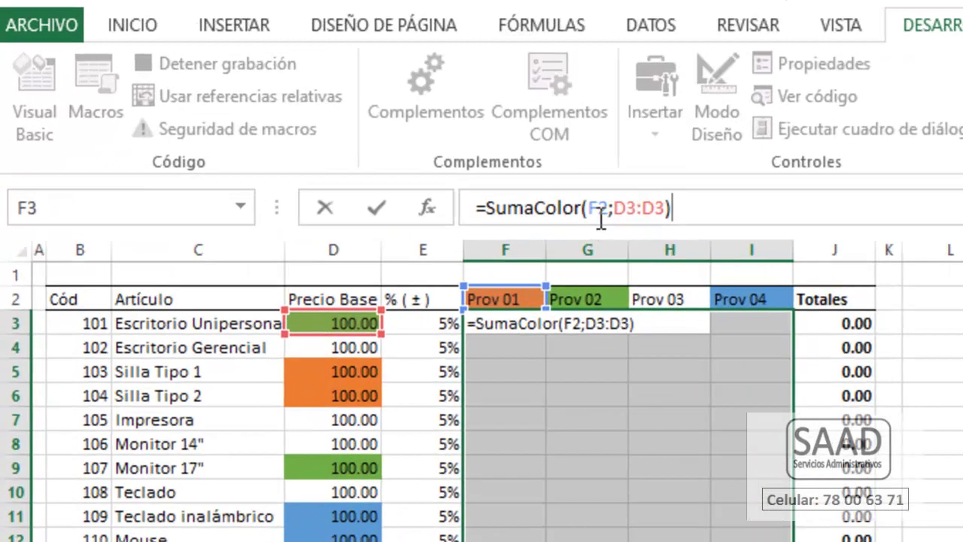
left_click(386, 134)
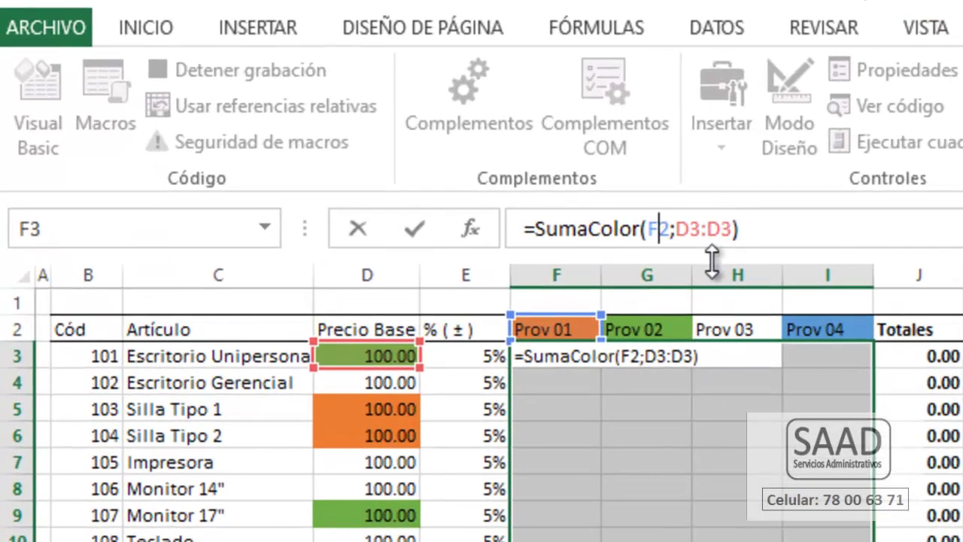
type("$")
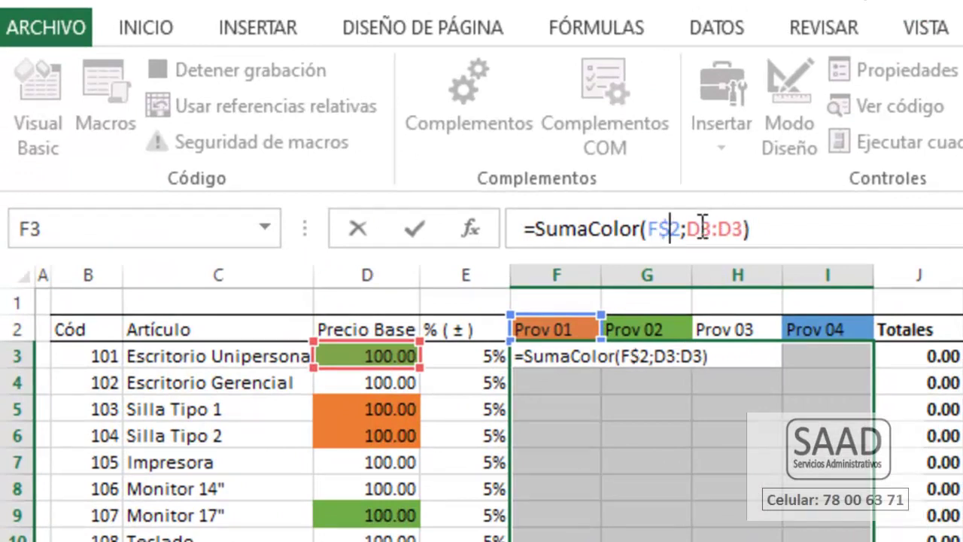
left_click(686, 228)
type("$")
key("Right")
key("Right")
key("Right")
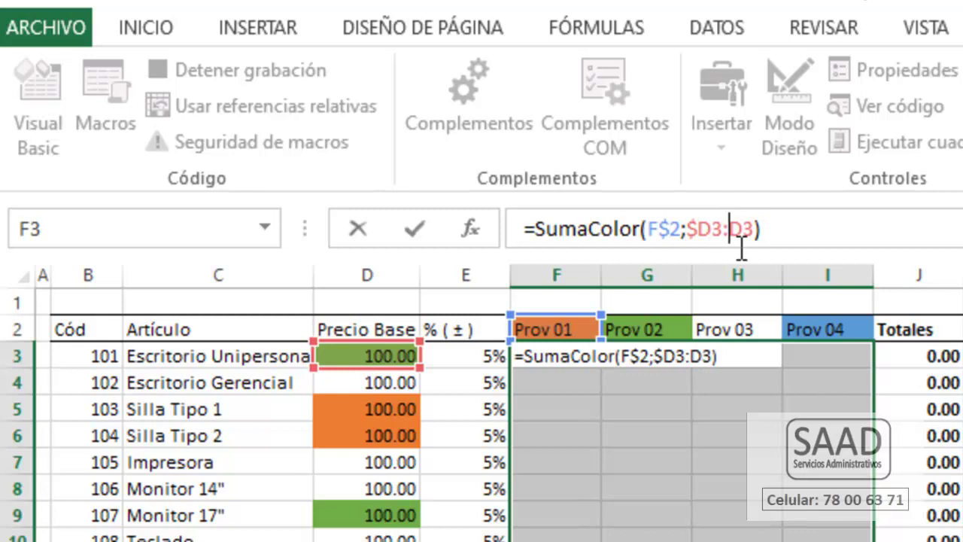
type("$")
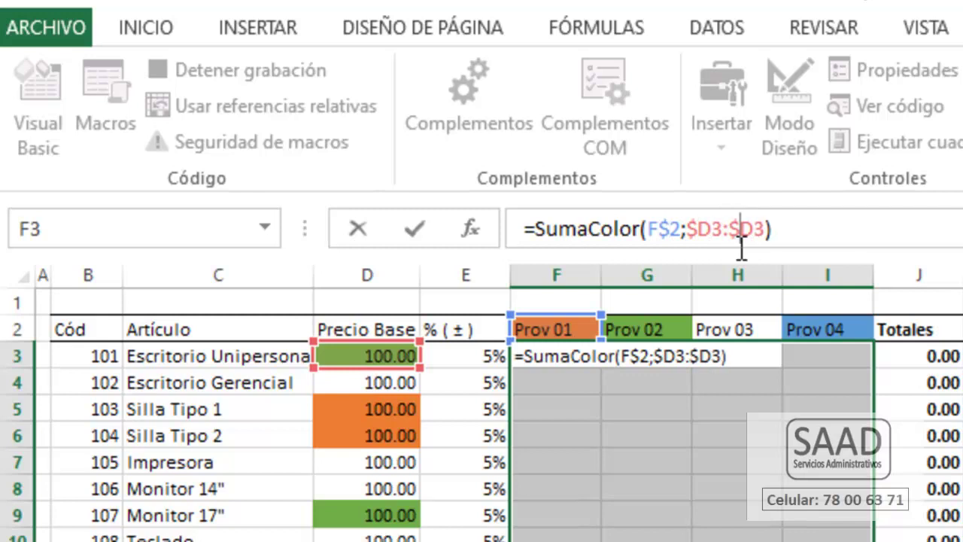
key("ctrl+Return")
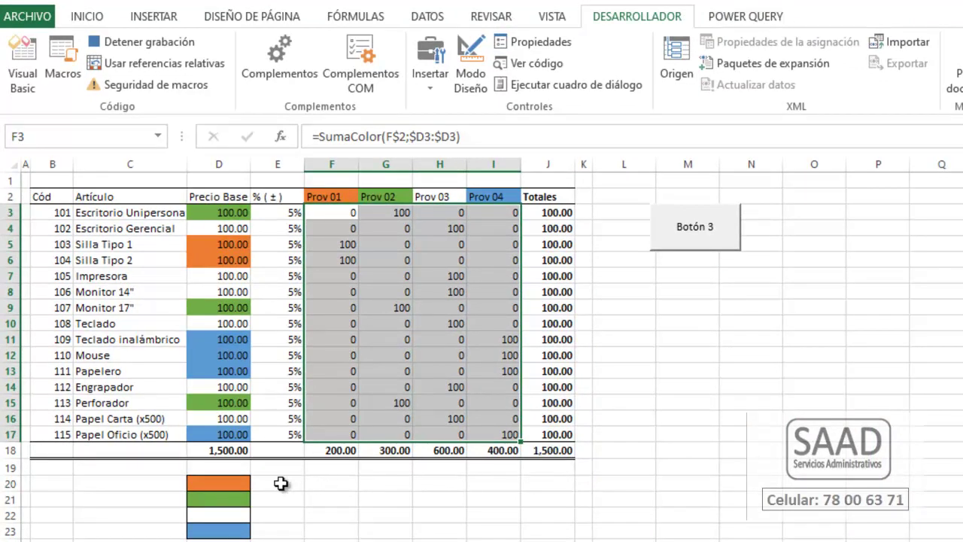
- Fill E20:E23 with =SumaColor(D20;$D$3:$D$17), giving 200, 300, 600 and 400 beside the swatches
left_click(280, 483)
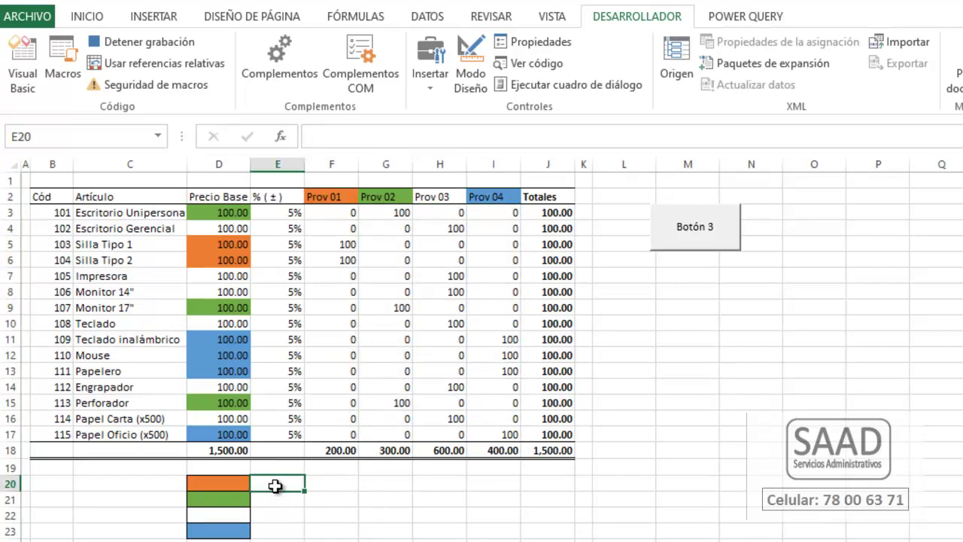
left_click_drag(275, 486, 273, 526)
type("=")
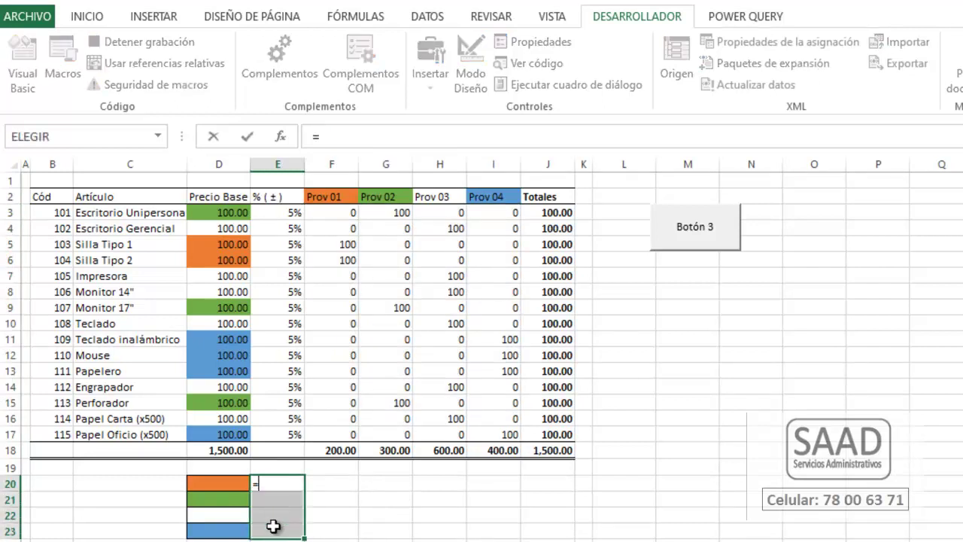
type("suma")
key("Down")
key("Down")
key("Down")
key("Tab")
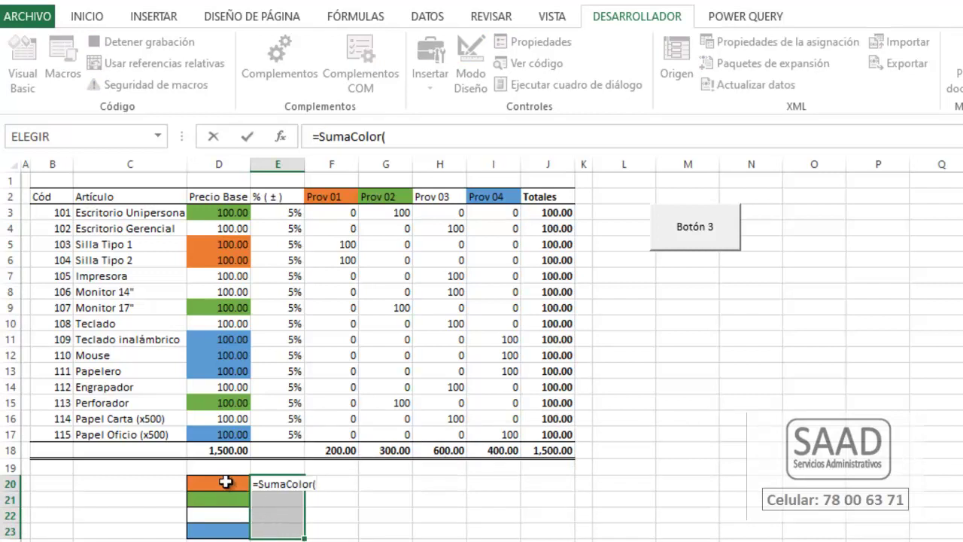
left_click(225, 481)
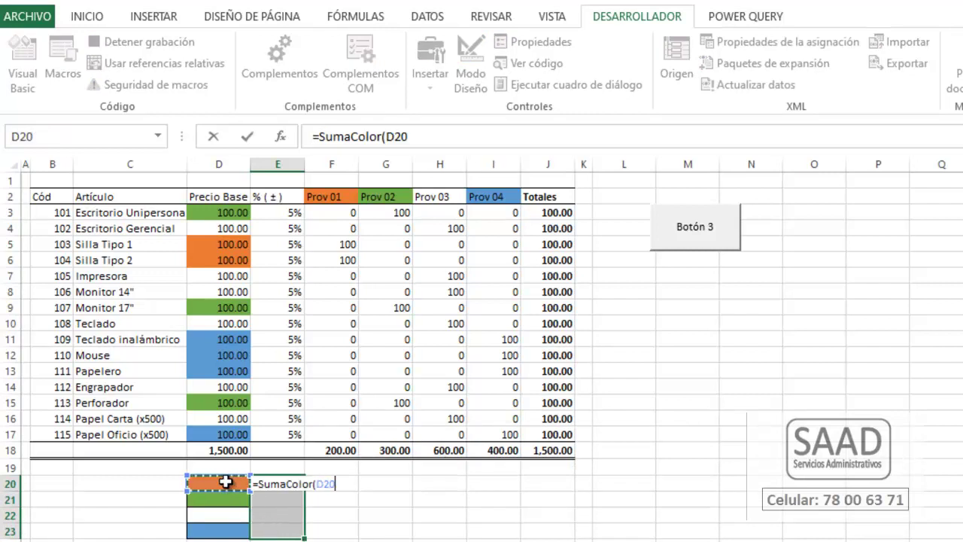
type(";")
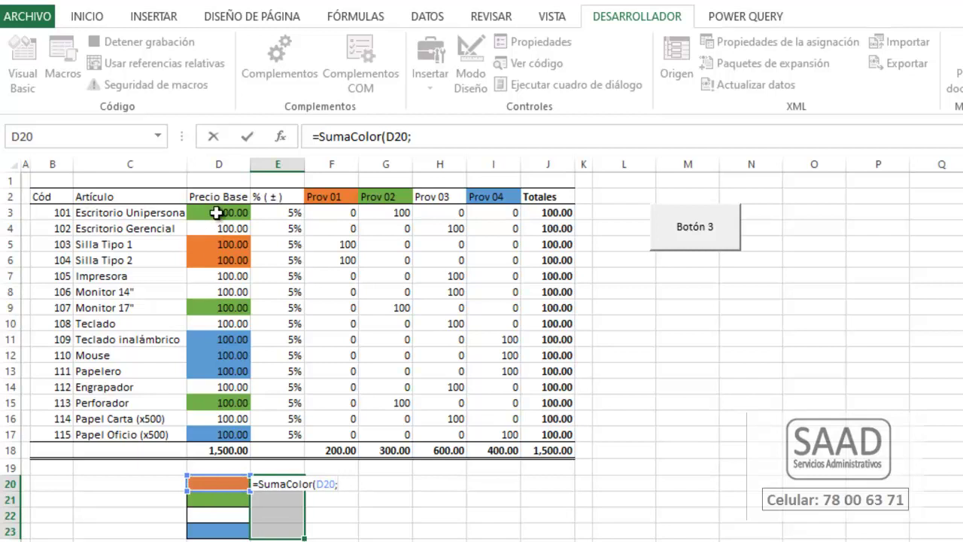
left_click_drag(217, 213, 226, 430)
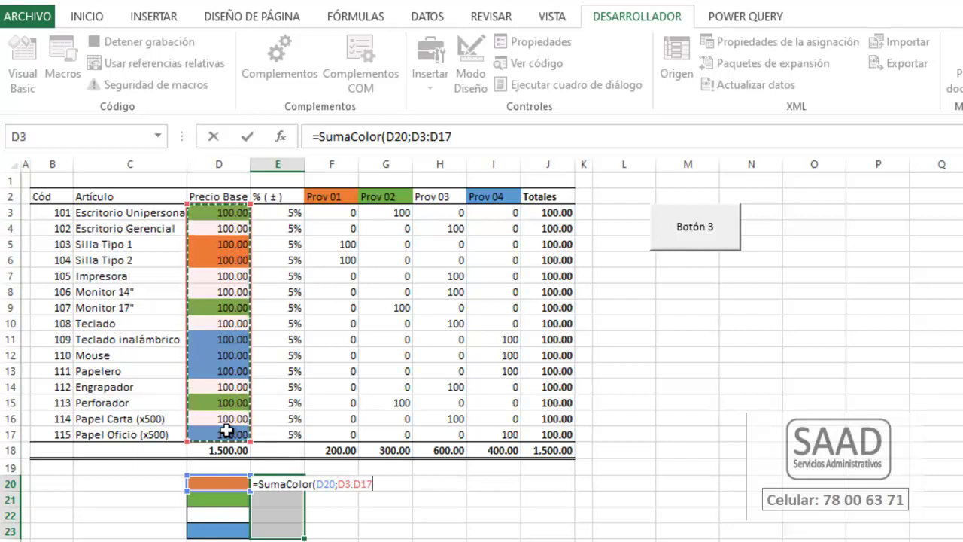
key("F4")
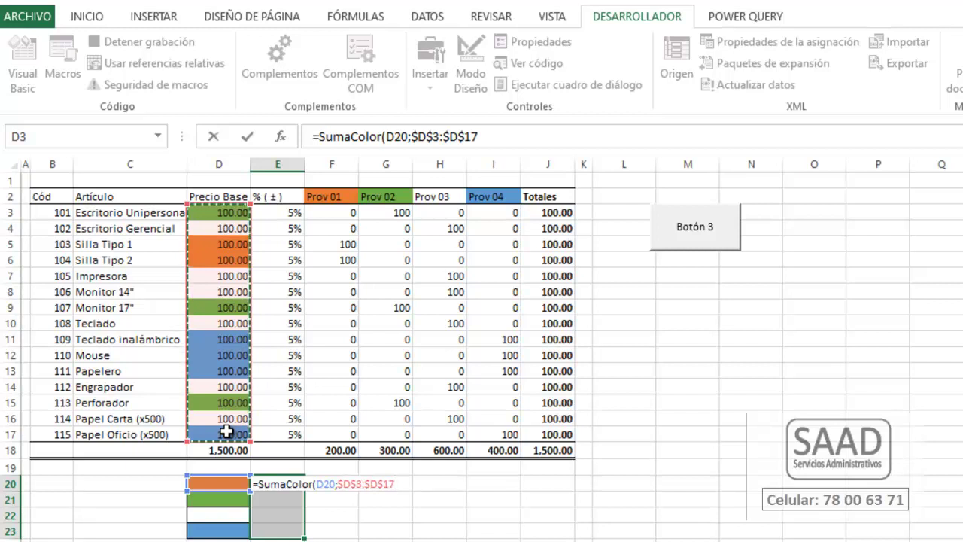
type(")")
key("ctrl+Return")
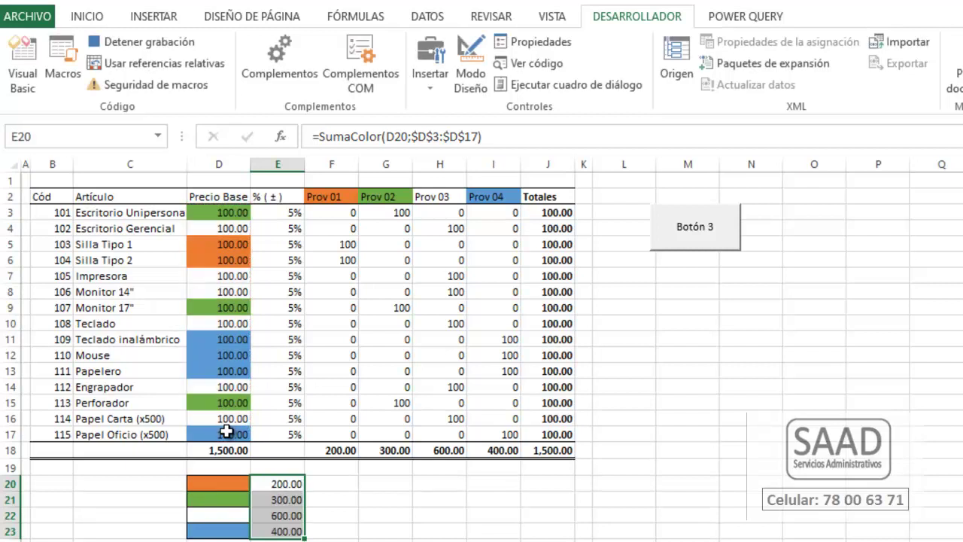
left_click(276, 484)
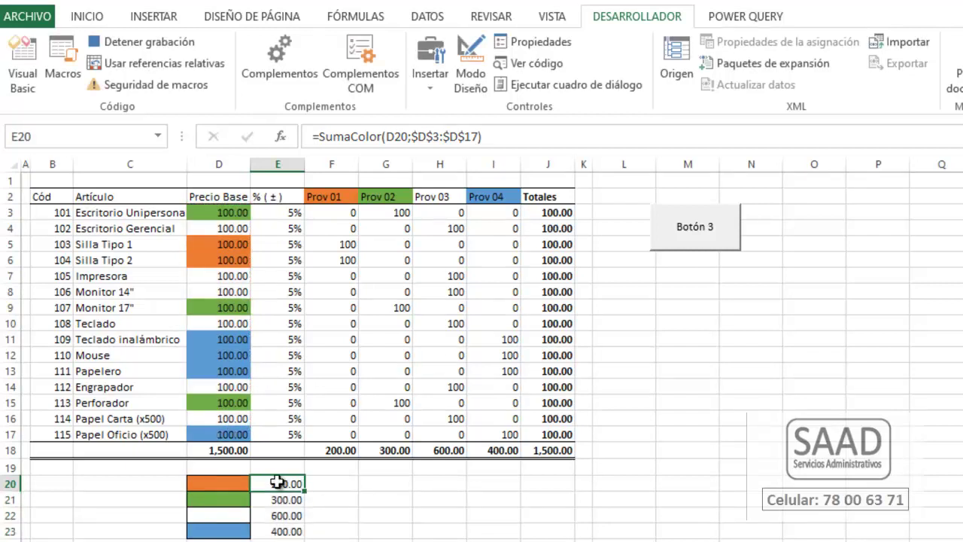
- Stop the macro recording and relabel the Botón 3 button as Actualizar
left_click(109, 43)
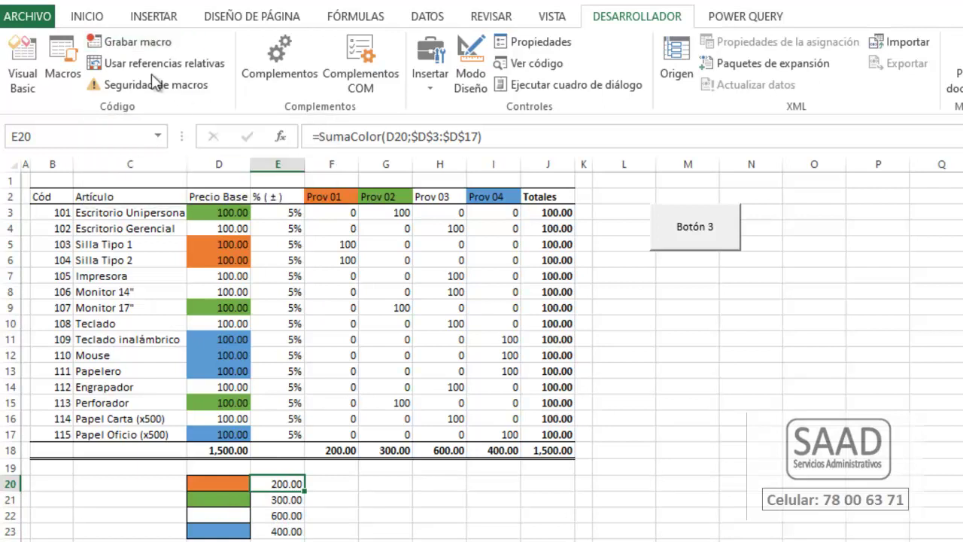
right_click(683, 229)
left_click(678, 389)
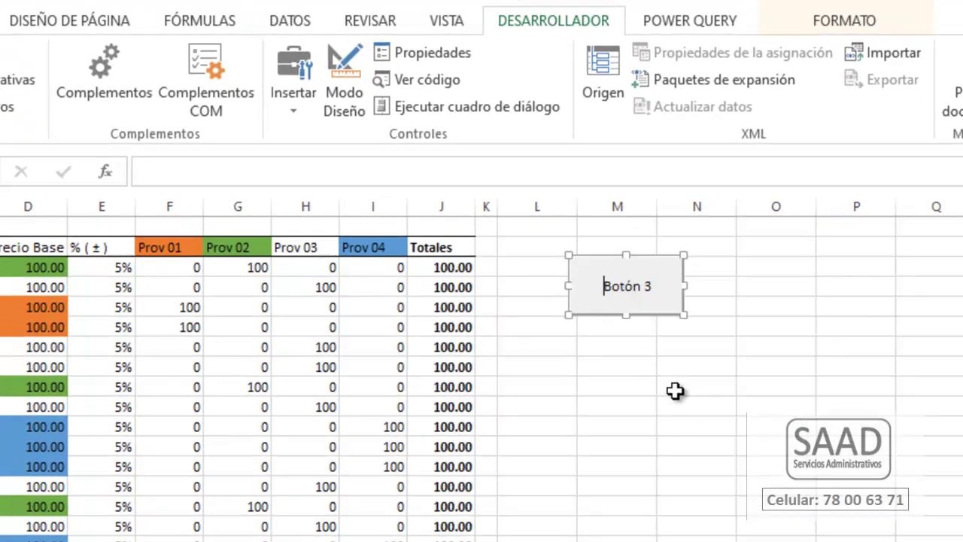
key("Delete")
key("Delete")
key("Delete")
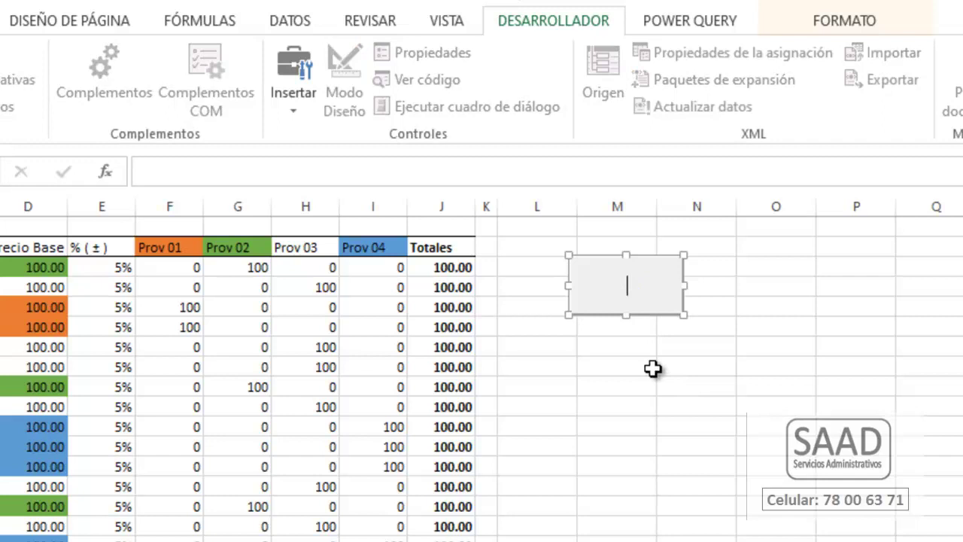
type("Actualizar")
- Shrink the Actualizar button and move it next to the table in column L
mouse_move(682, 315)
left_mouse_down()
mouse_move(676, 295)
mouse_move(656, 293)
left_mouse_up()
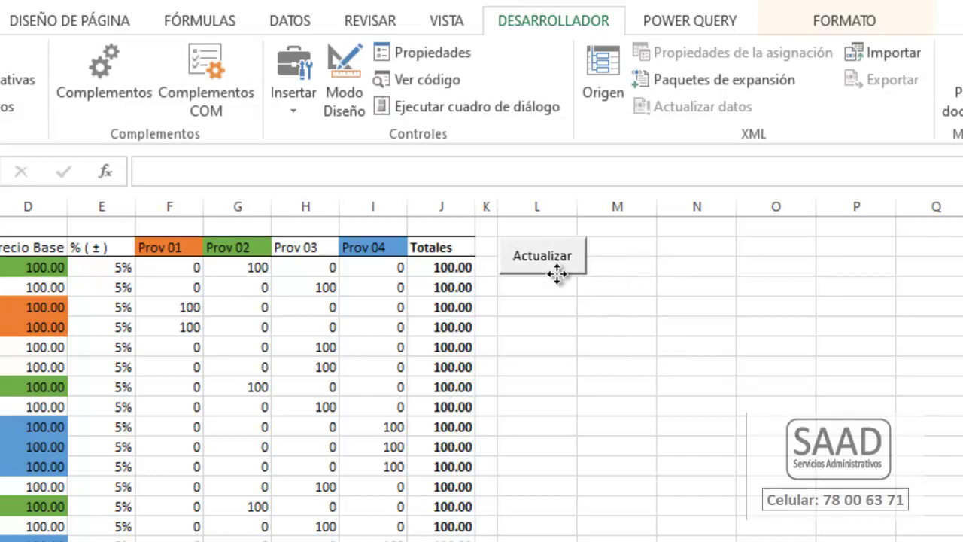
left_click_drag(627, 293, 558, 275)
left_click(544, 309)
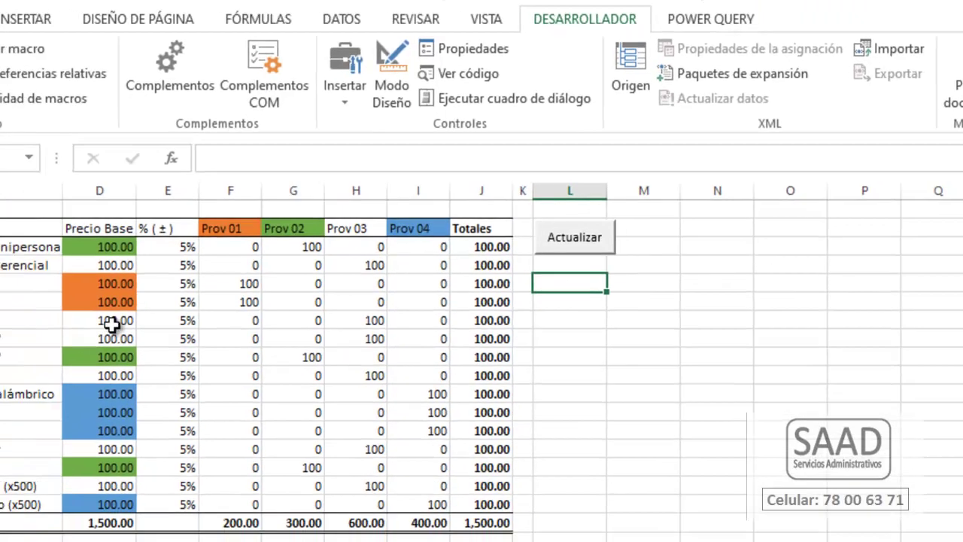
- Fill the Impresora price D7 orange, refresh with Actualizar, and inspect the row 7–8 formulas
left_click(111, 323)
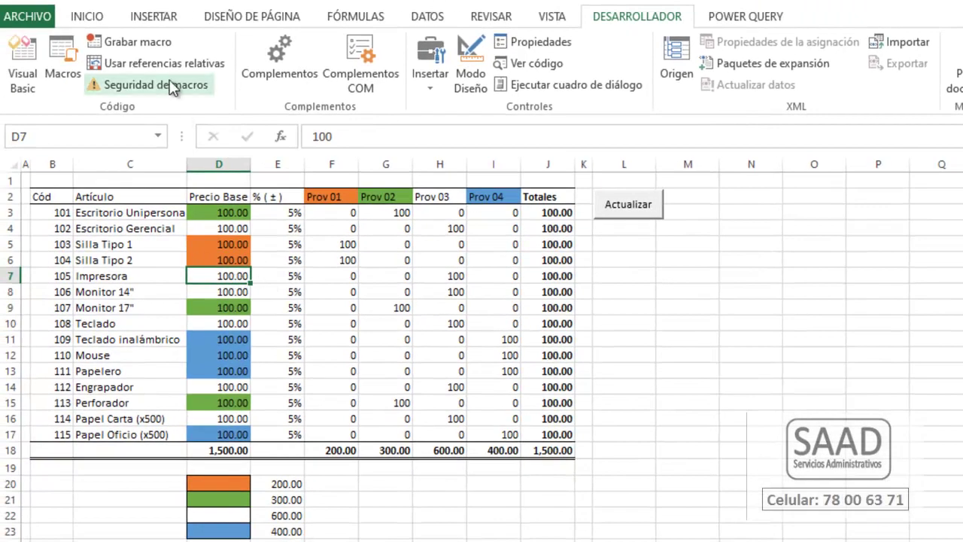
left_click(96, 18)
left_click(215, 77)
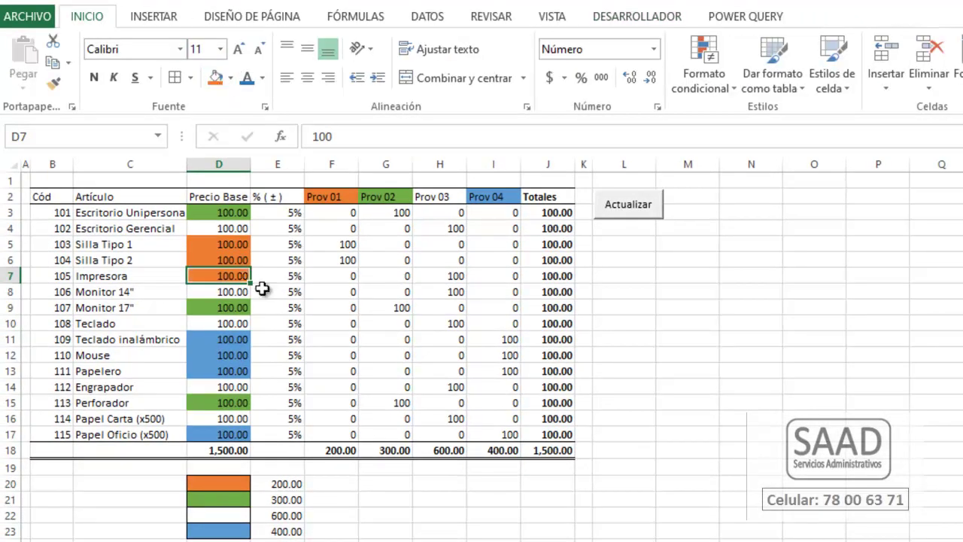
left_click(623, 218)
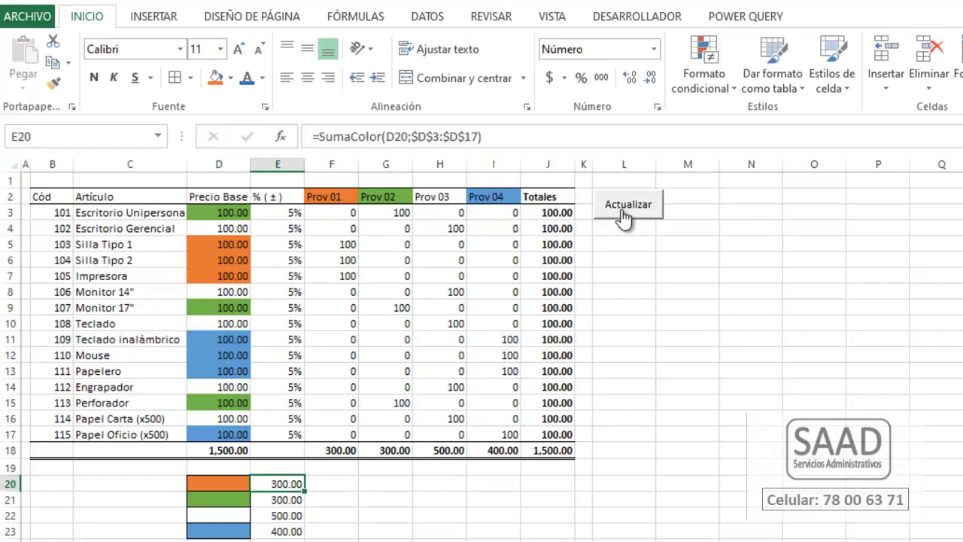
left_click(348, 277)
left_click(468, 278)
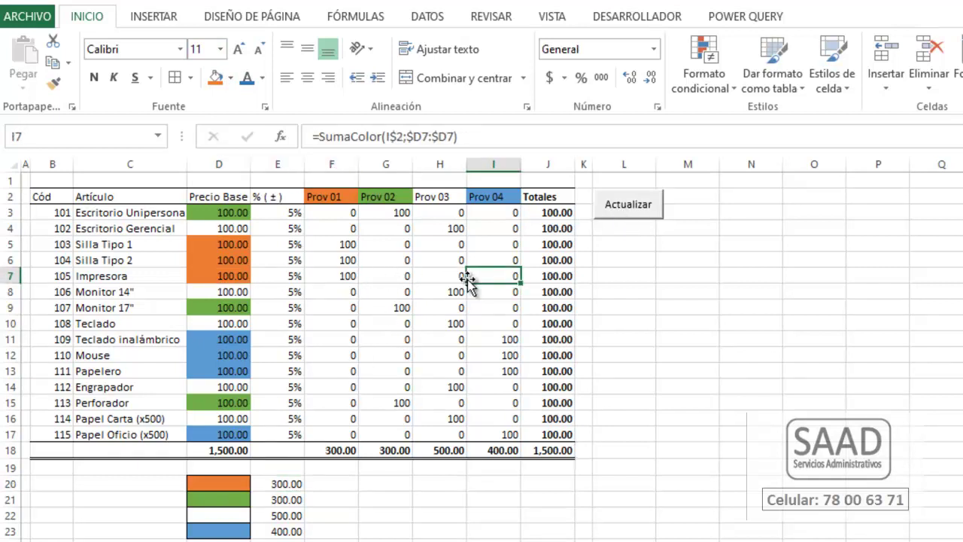
left_click_drag(323, 296, 440, 295)
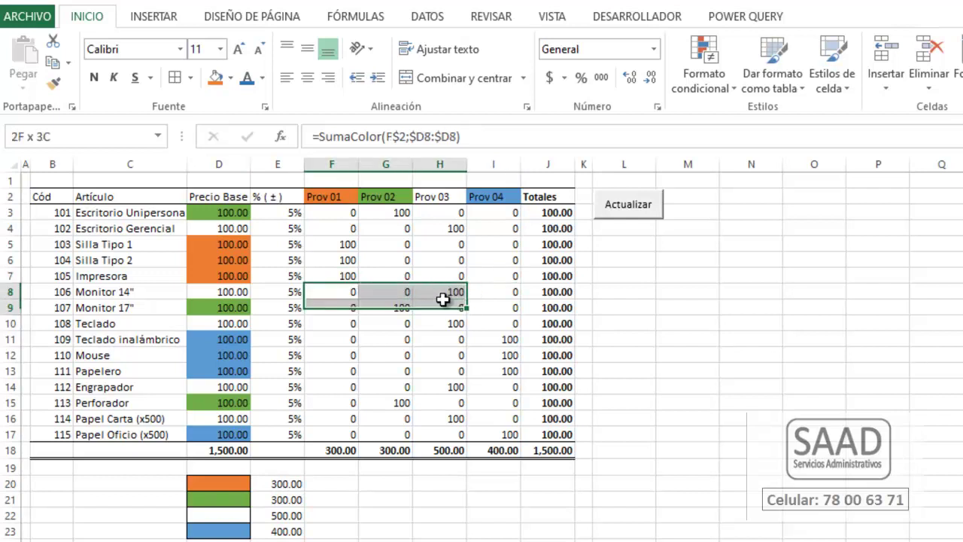
left_click(439, 291)
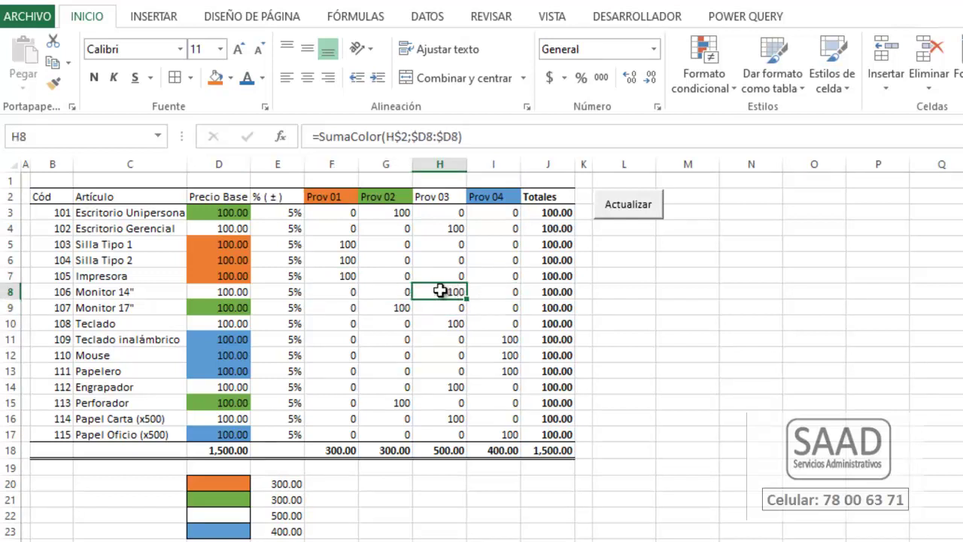
left_click(347, 292)
- Make the Monitor 14" price D8 orange, refresh, and review the F18:I18 totals
left_click(237, 292)
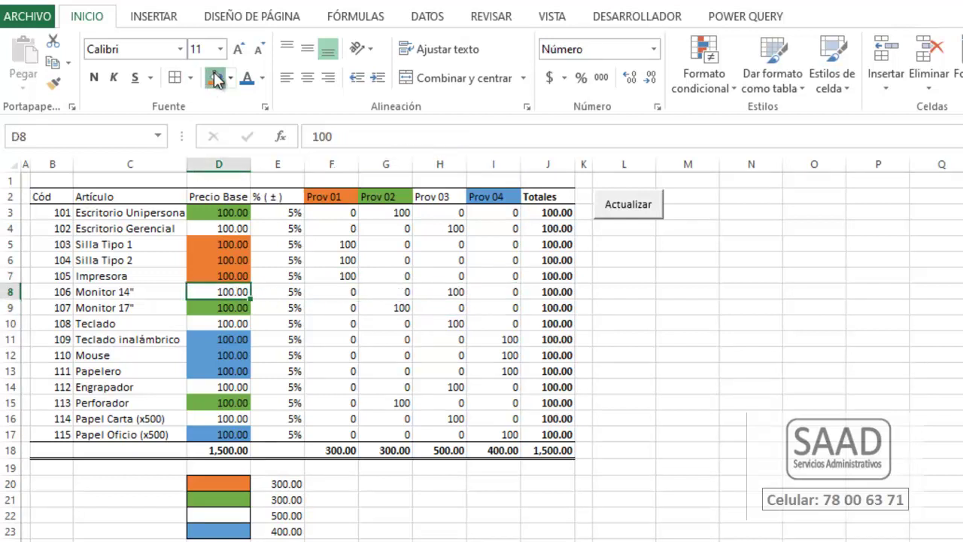
left_click(215, 78)
left_click(628, 214)
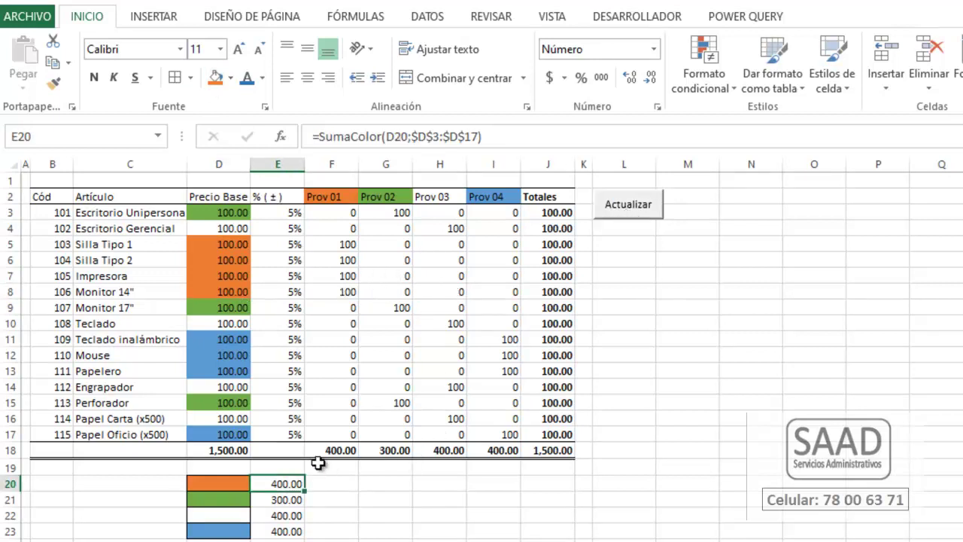
left_click_drag(317, 454, 474, 456)
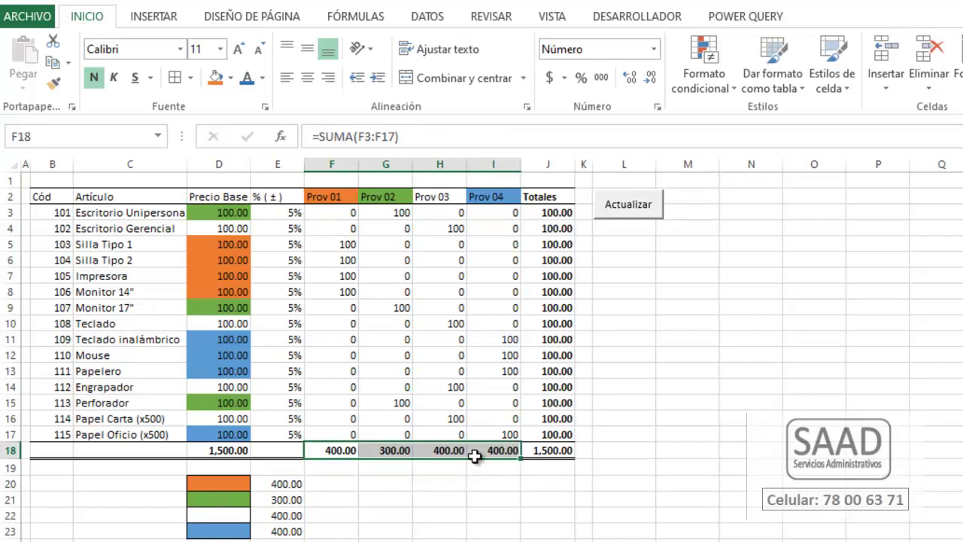
- Make the Engrapador price D14 orange, refresh, and check the updated Prov 01 total
left_click(235, 389)
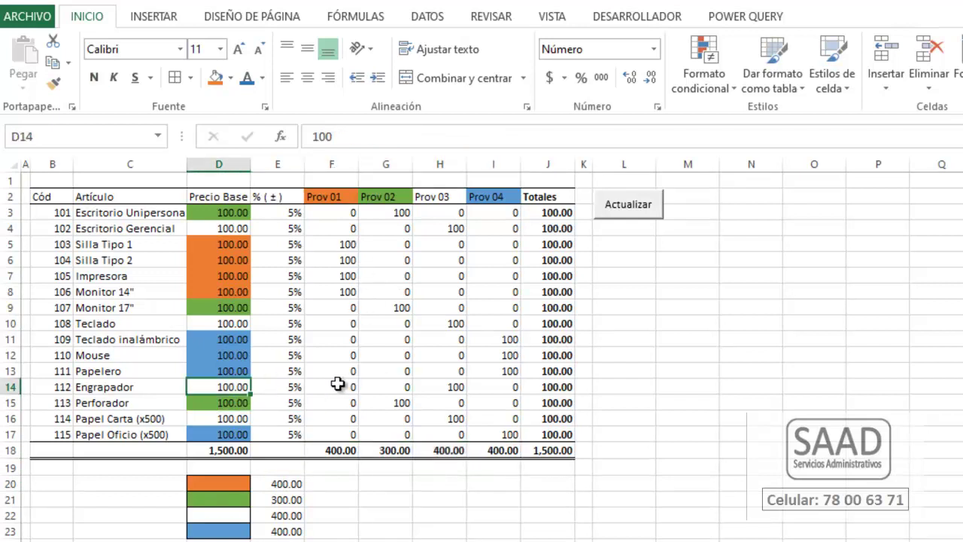
left_click(216, 78)
left_click(637, 218)
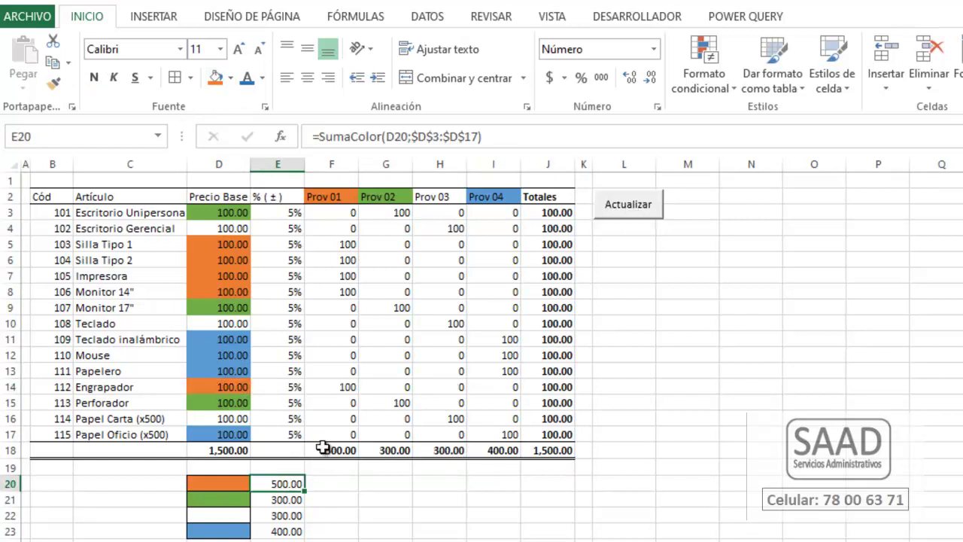
left_click(325, 450)
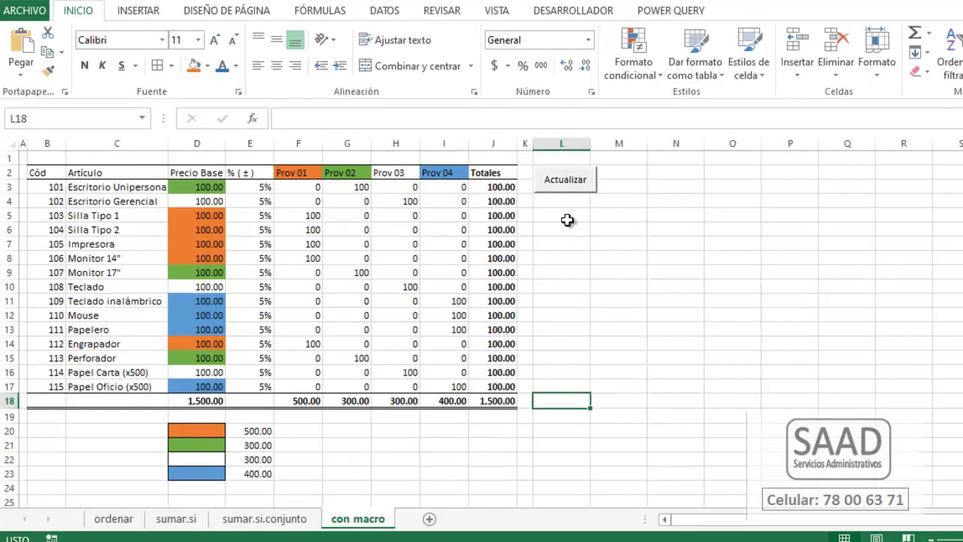
- Insert an empty clustered column chart and move it to the right of the table
left_click(567, 218)
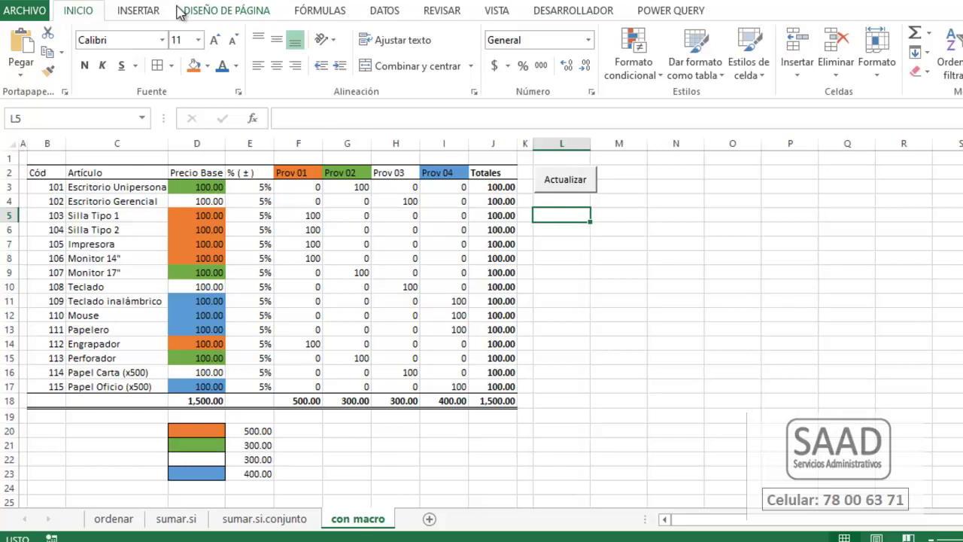
left_click(147, 10)
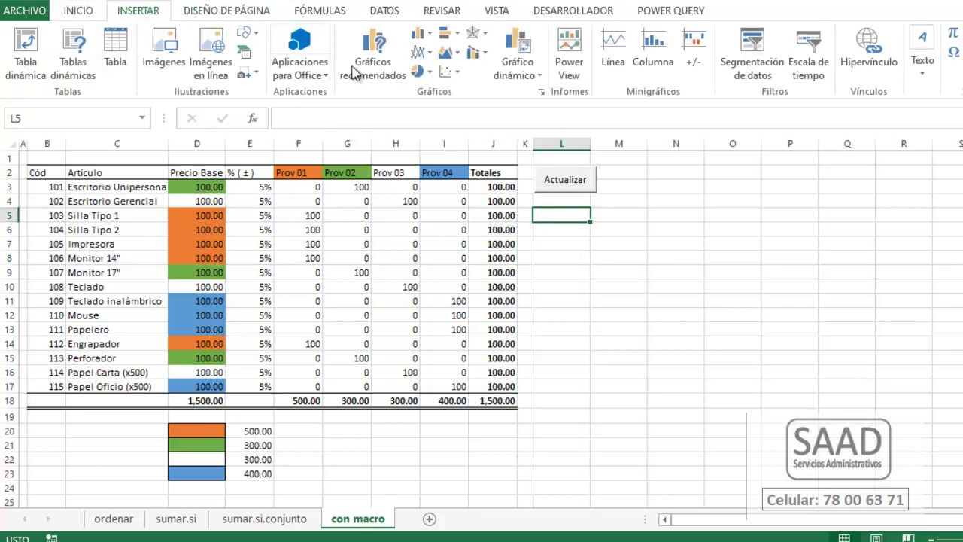
left_click(417, 36)
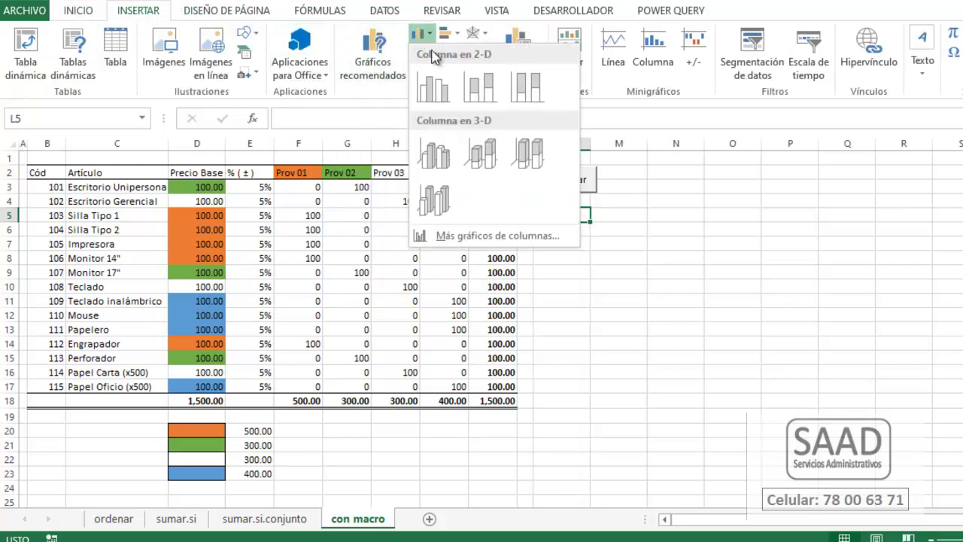
left_click(432, 90)
left_click_drag(482, 290, 638, 262)
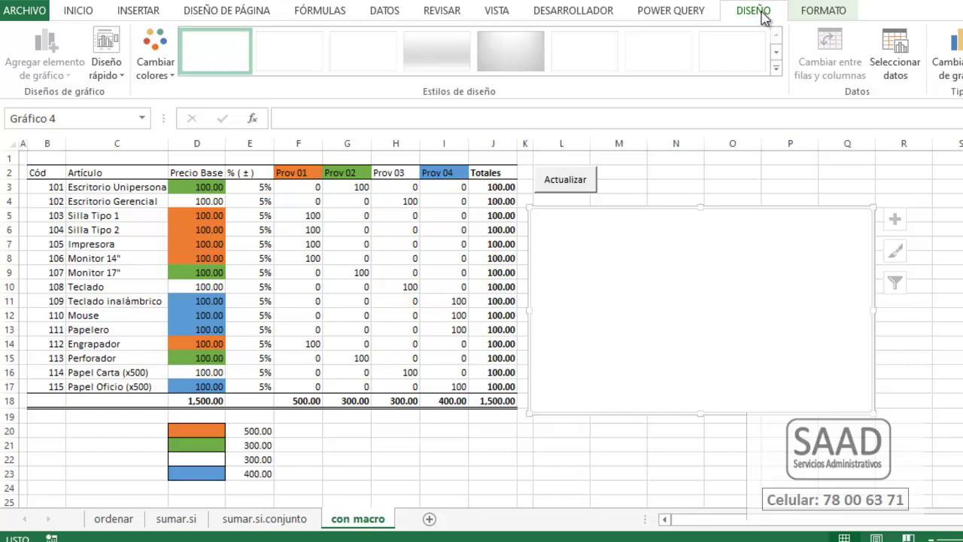
- Add chart series Prov 01 and Prov 02, named from F2 and G2, with values from F18 and G18
left_click(895, 66)
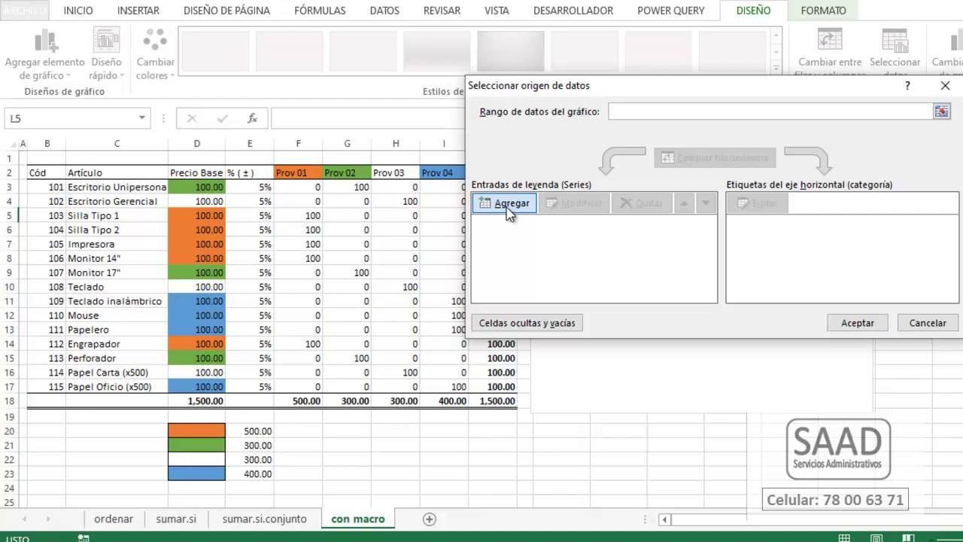
left_click(507, 209)
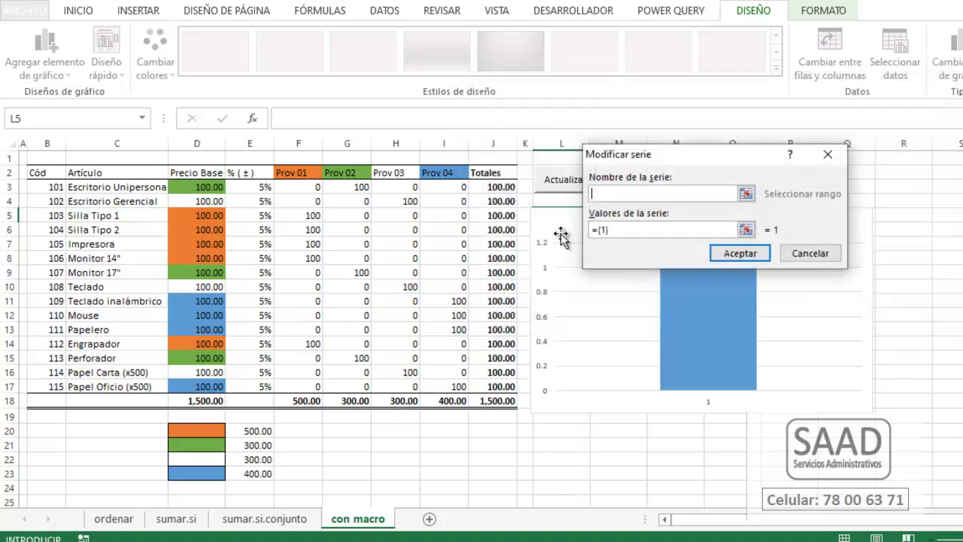
left_click(308, 174)
key("Tab")
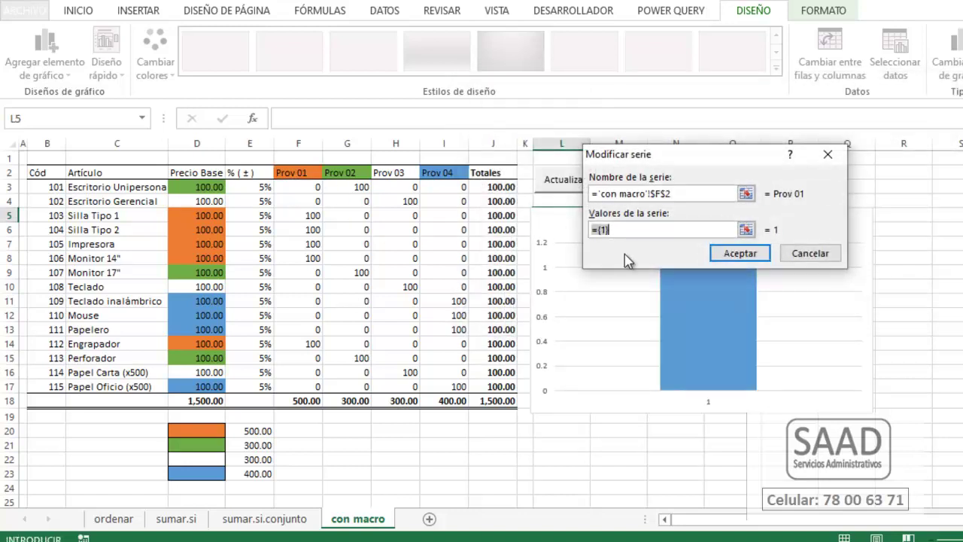
left_click(304, 400)
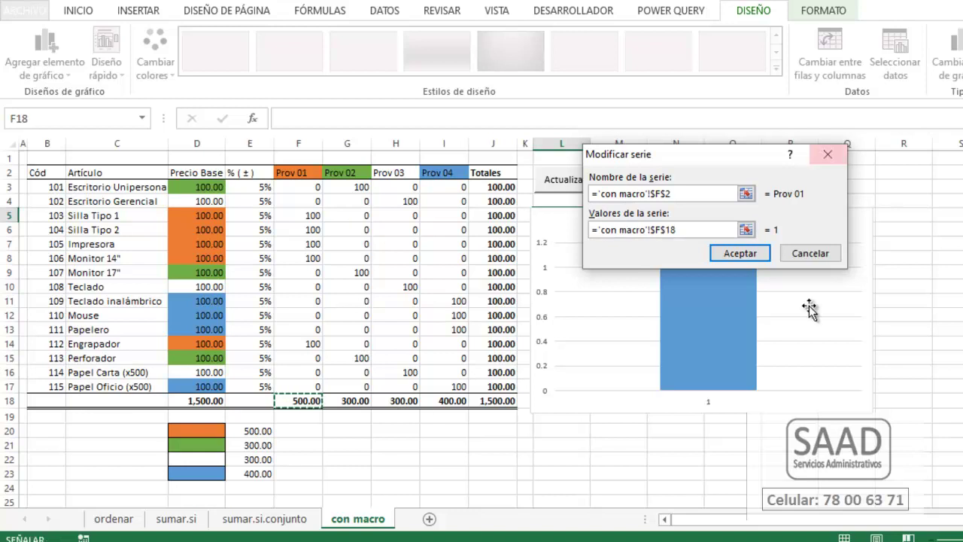
left_click(739, 253)
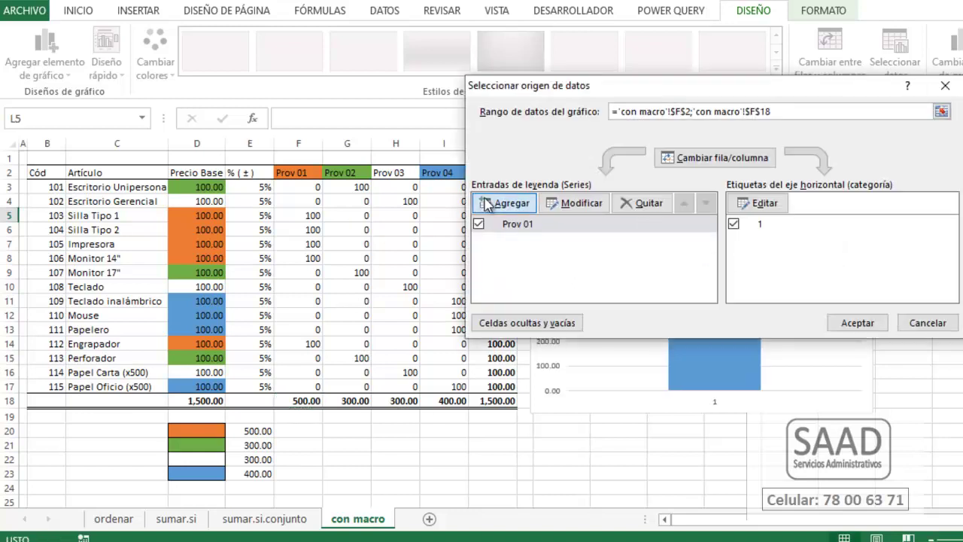
left_click(482, 200)
left_click(354, 177)
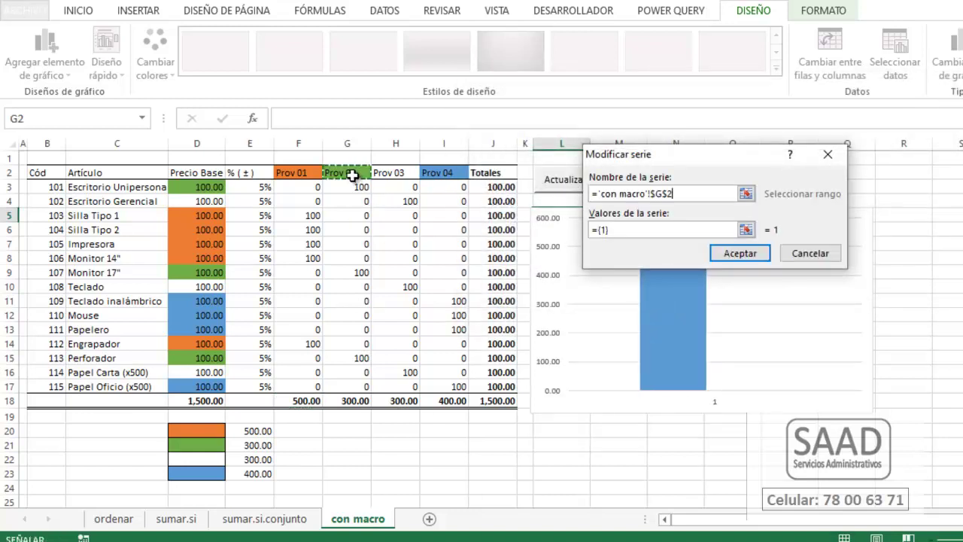
key("Tab")
left_click(355, 400)
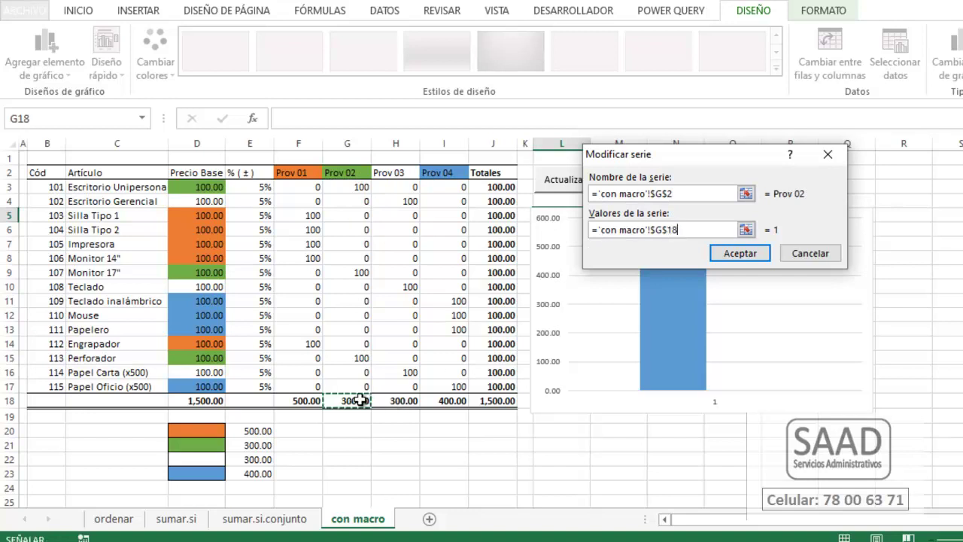
left_click(726, 257)
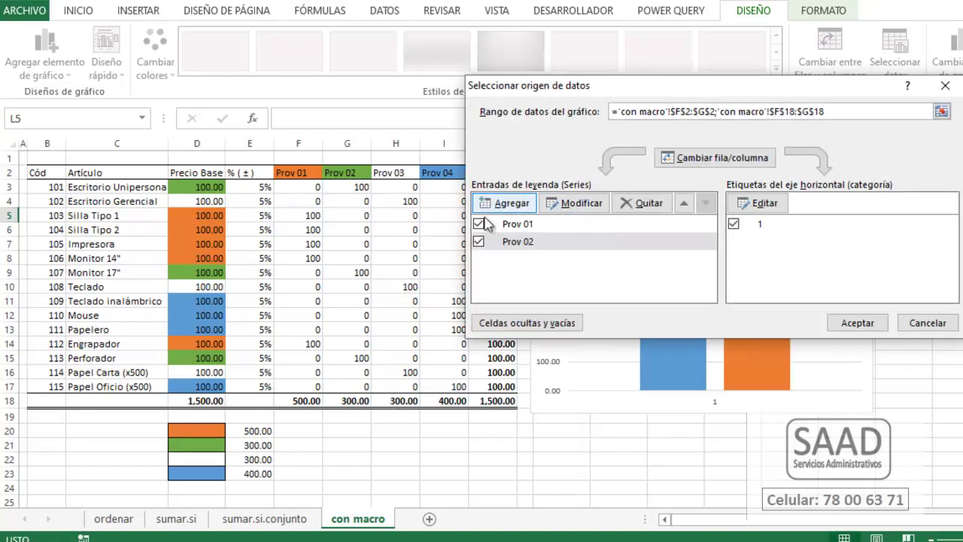
- Add series Prov 03 and Prov 04 from H2/H18 and I2/I18, then apply the data selection
left_click(487, 204)
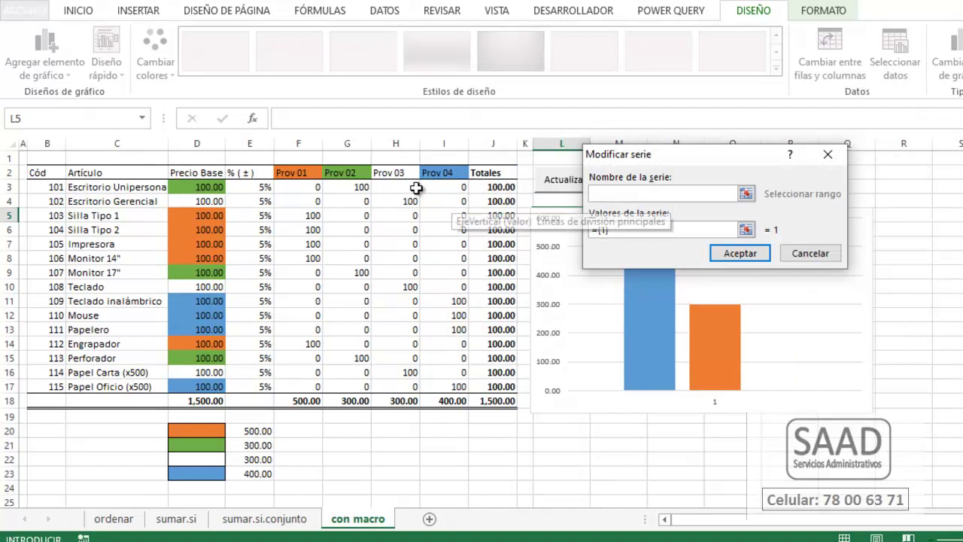
left_click(389, 173)
key("Tab")
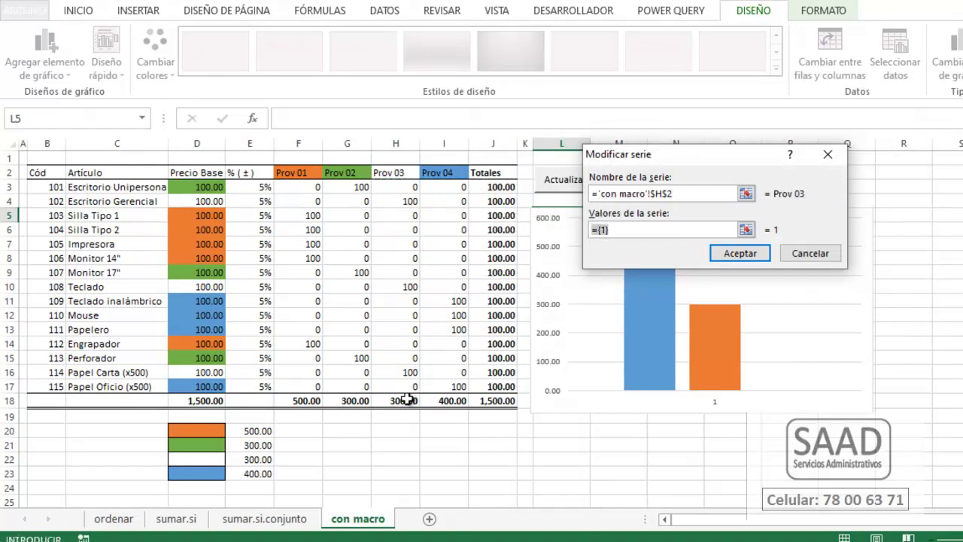
left_click(406, 400)
left_click(740, 253)
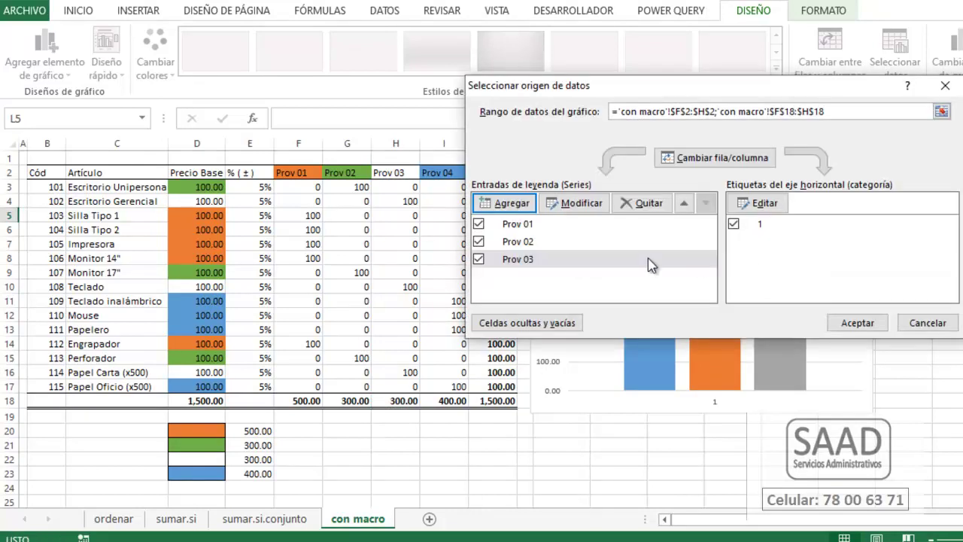
left_click(503, 203)
left_click(444, 172)
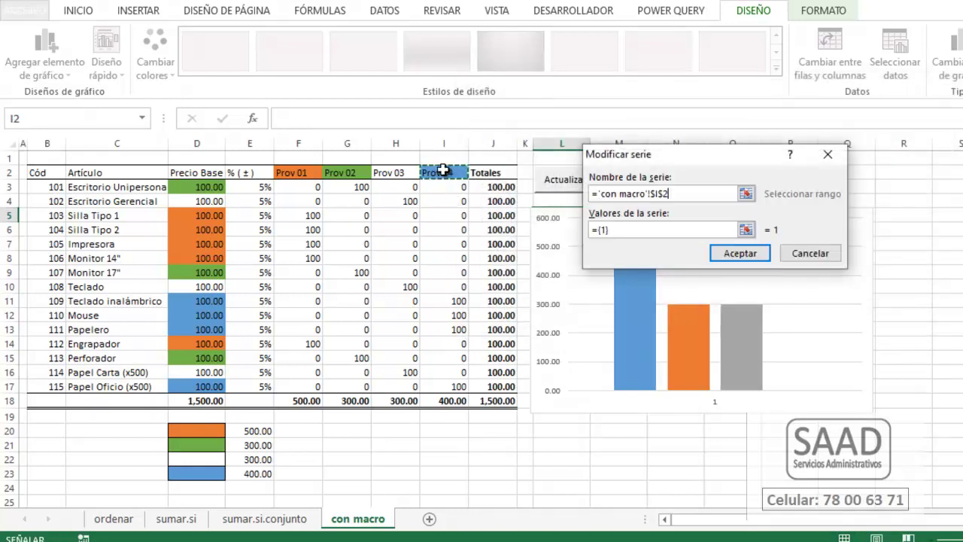
key("Tab")
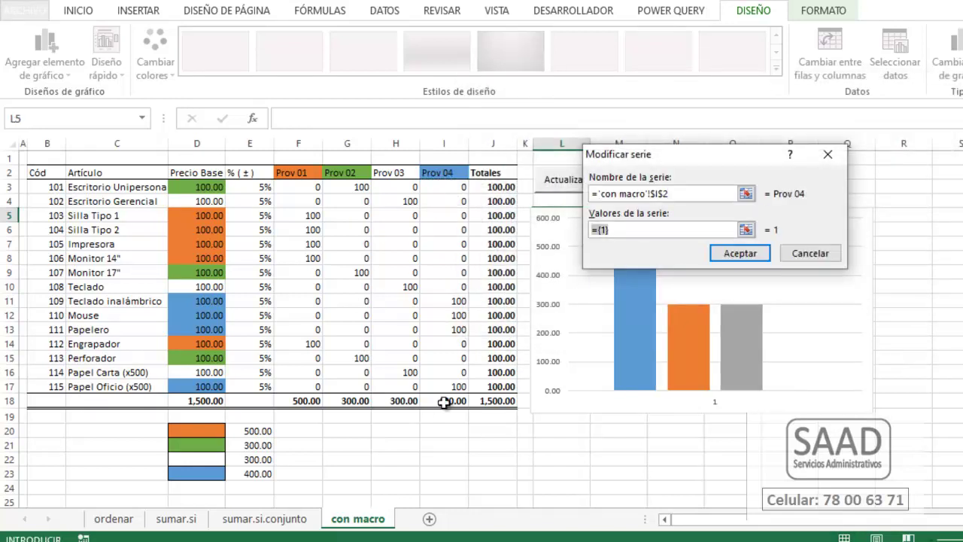
left_click(444, 400)
left_click(741, 253)
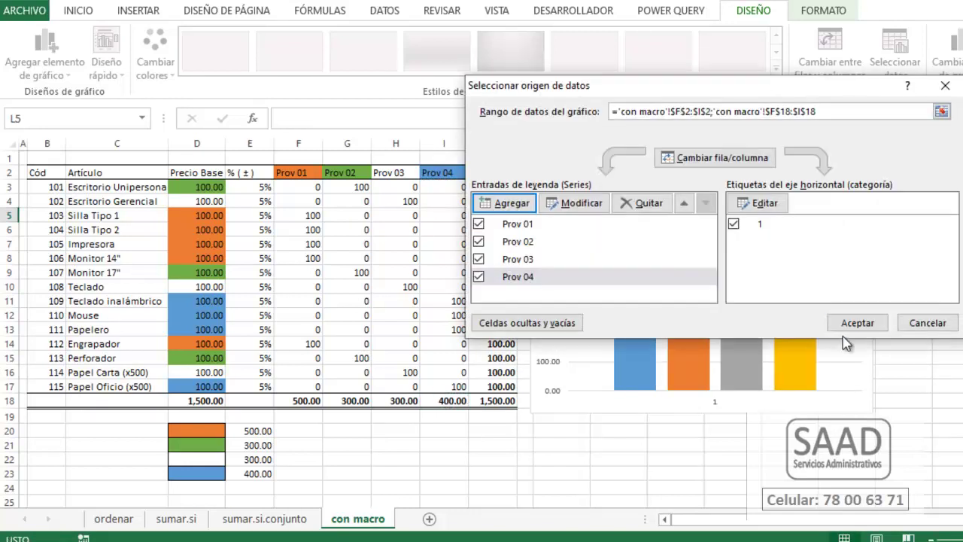
left_click(853, 322)
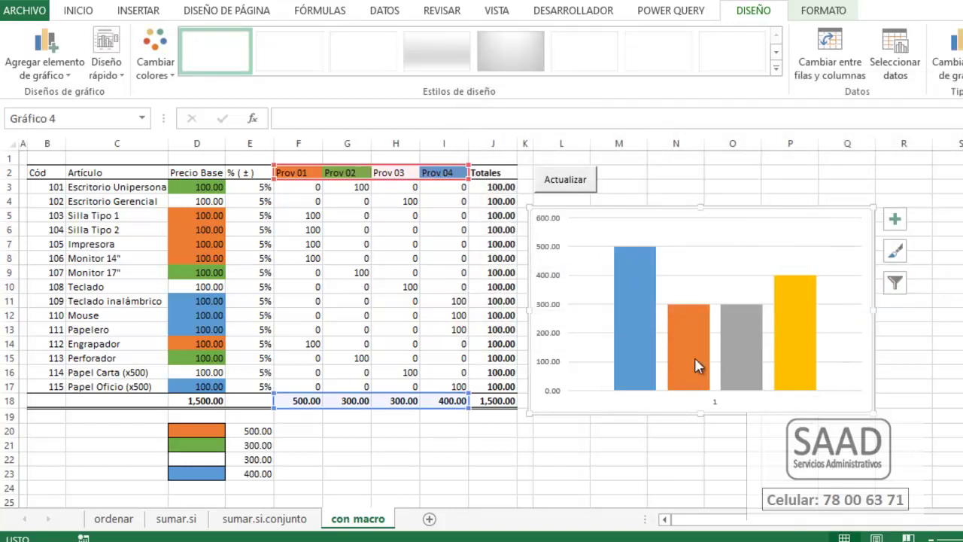
- Give the Prov 01 column a solid orange fill through Format Data Series
left_click(638, 263)
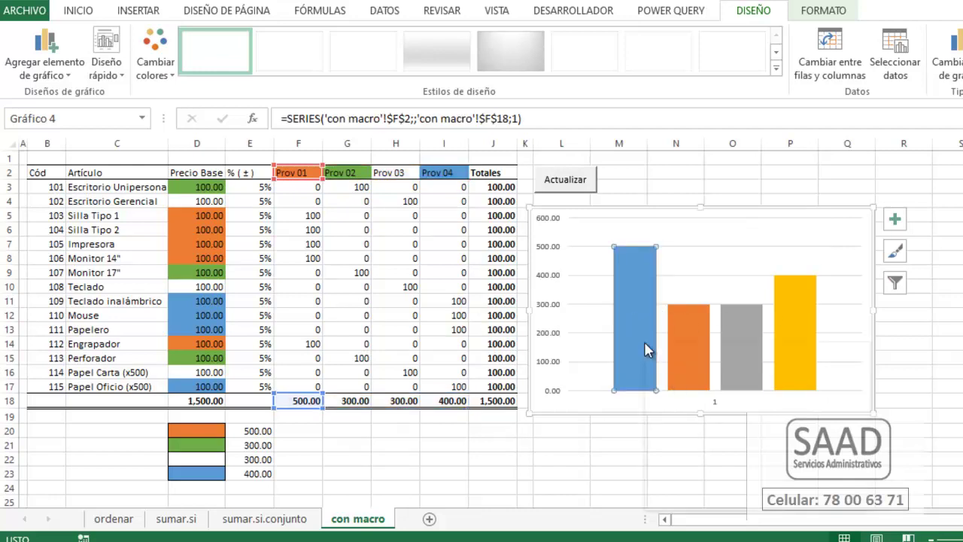
right_click(644, 343)
left_click(711, 501)
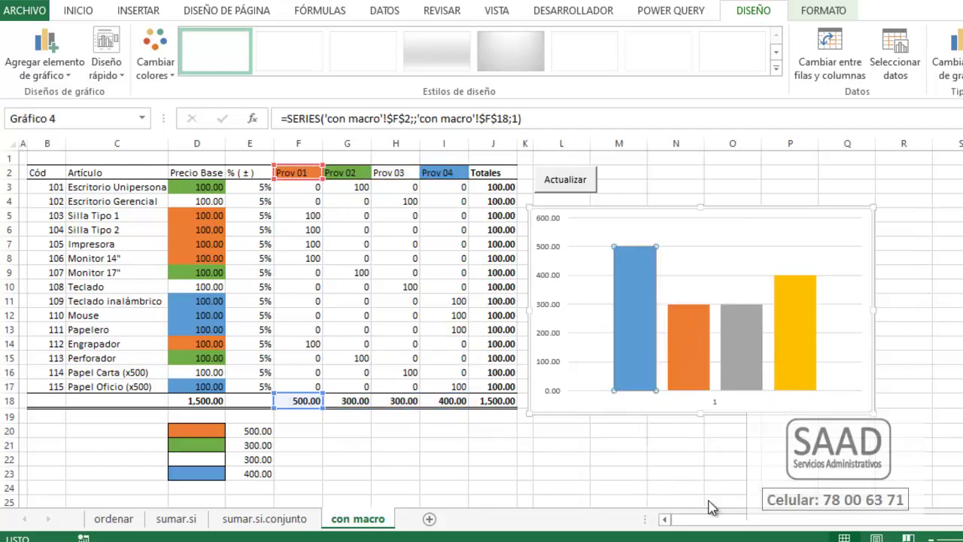
left_click(803, 216)
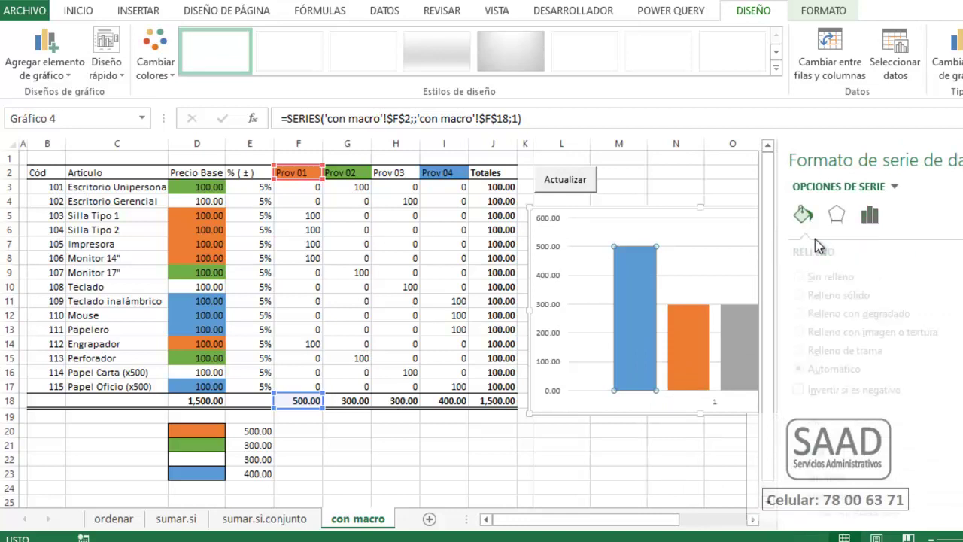
left_click(850, 296)
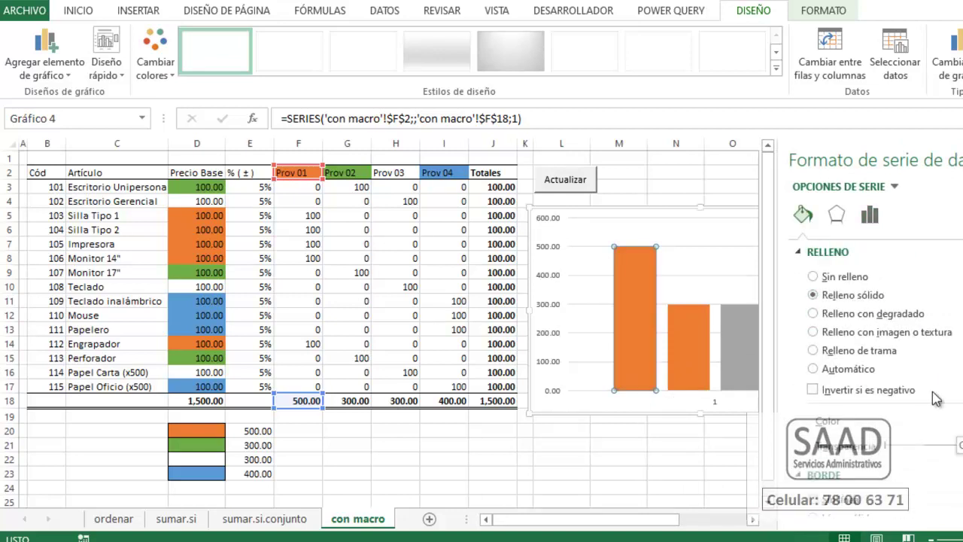
- Colour the Prov 02 column green and set the Prov 03 column to no fill
left_click(687, 343)
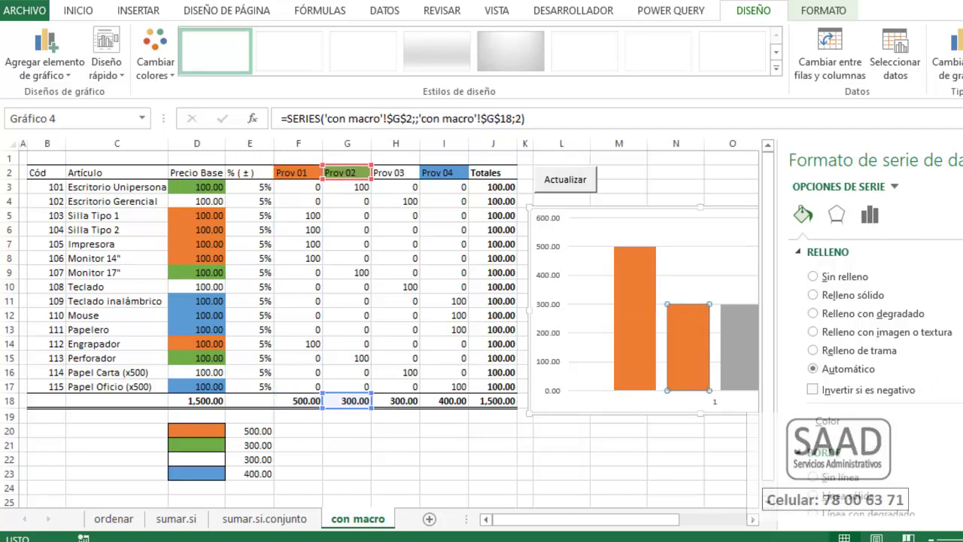
left_click(960, 291)
left_click(739, 338)
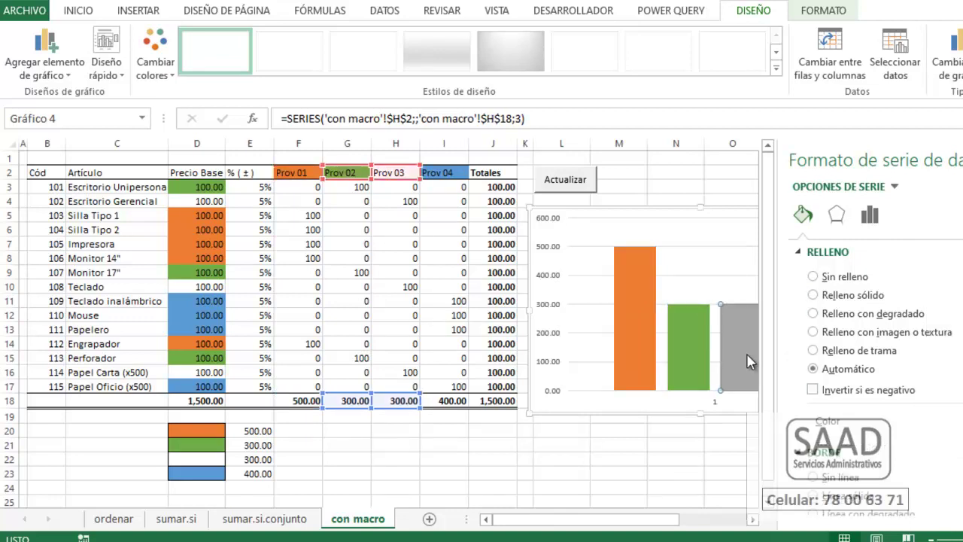
left_click(832, 283)
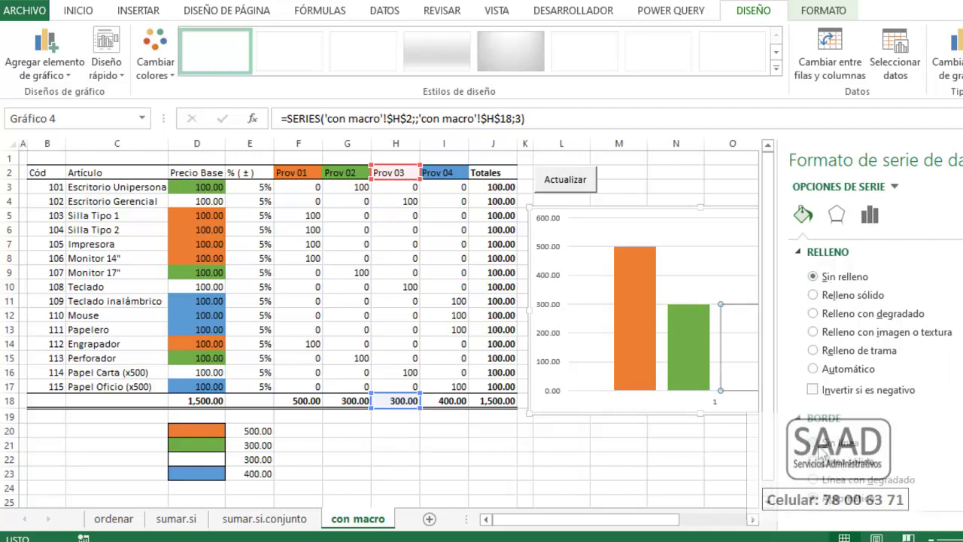
- Fill the Prov 04 column blue, then deselect the chart to view the matching colours
left_click(702, 454)
left_click(752, 518)
left_click(752, 519)
left_click(664, 367)
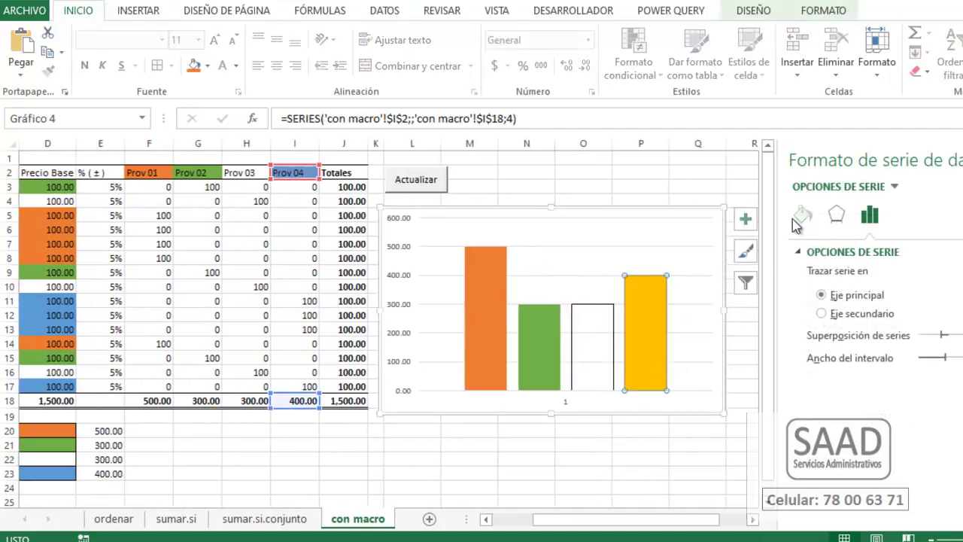
left_click(802, 215)
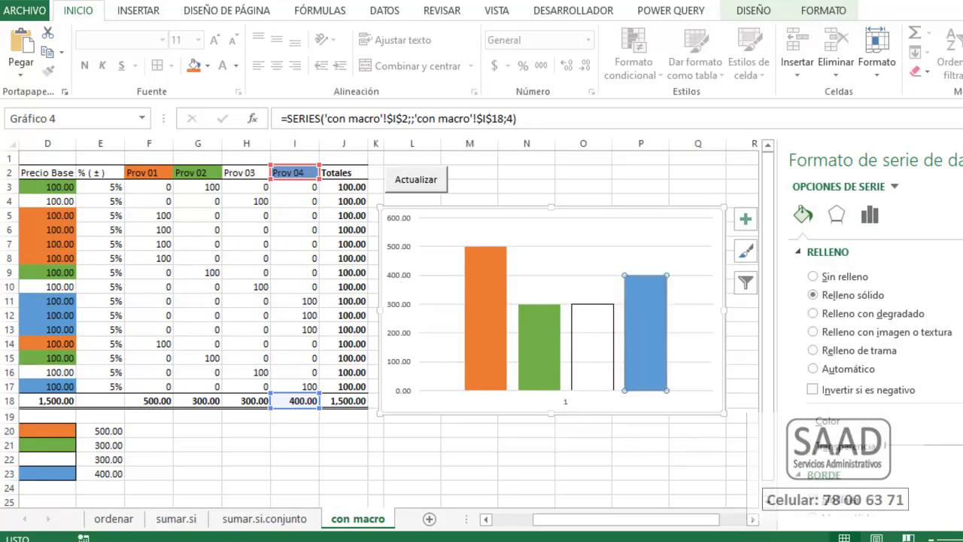
left_click(478, 192)
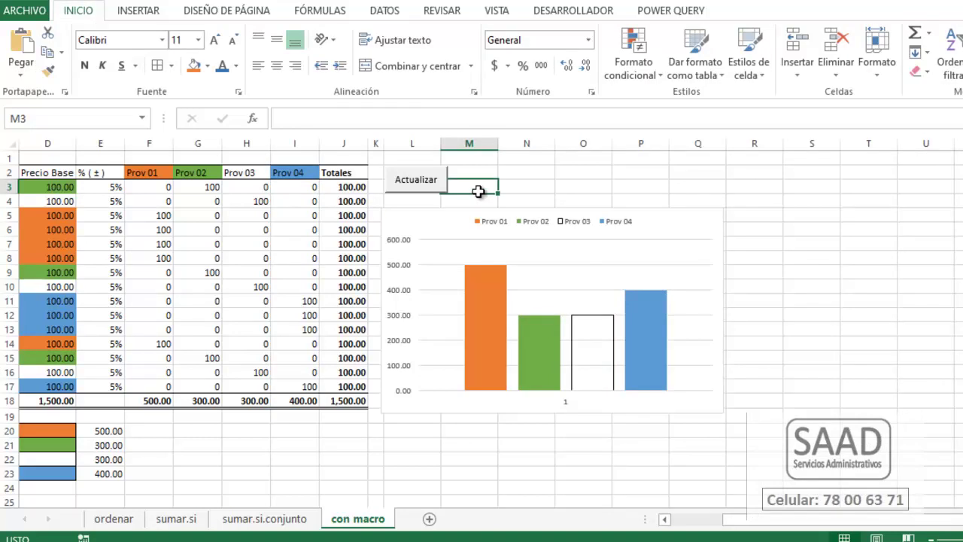